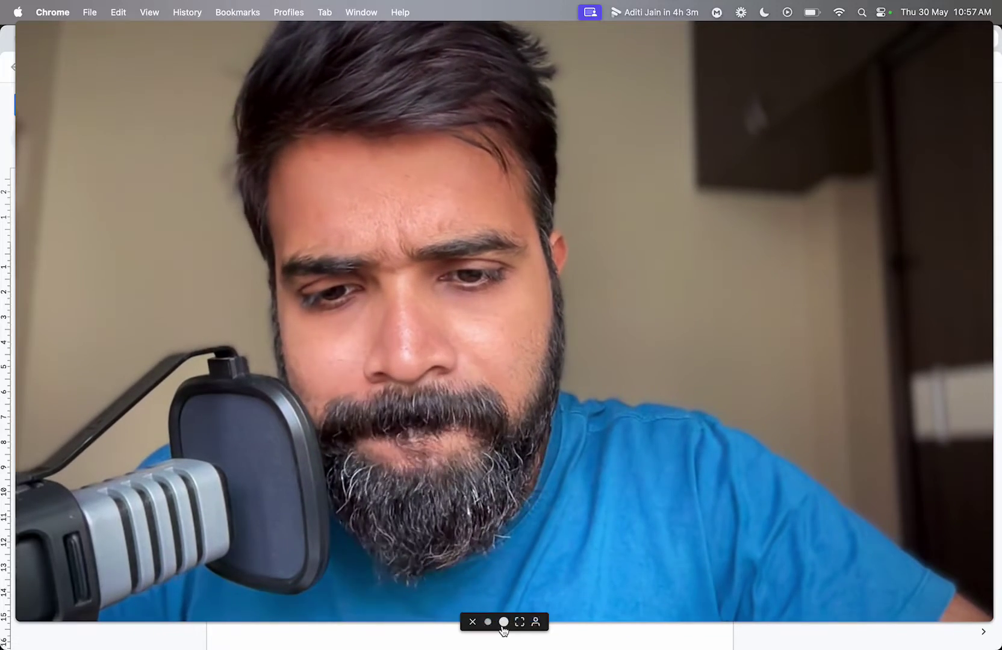
Step: Open linkedin.com in a new browser tab
{"action": "left_click", "coordinate": [491, 625]}
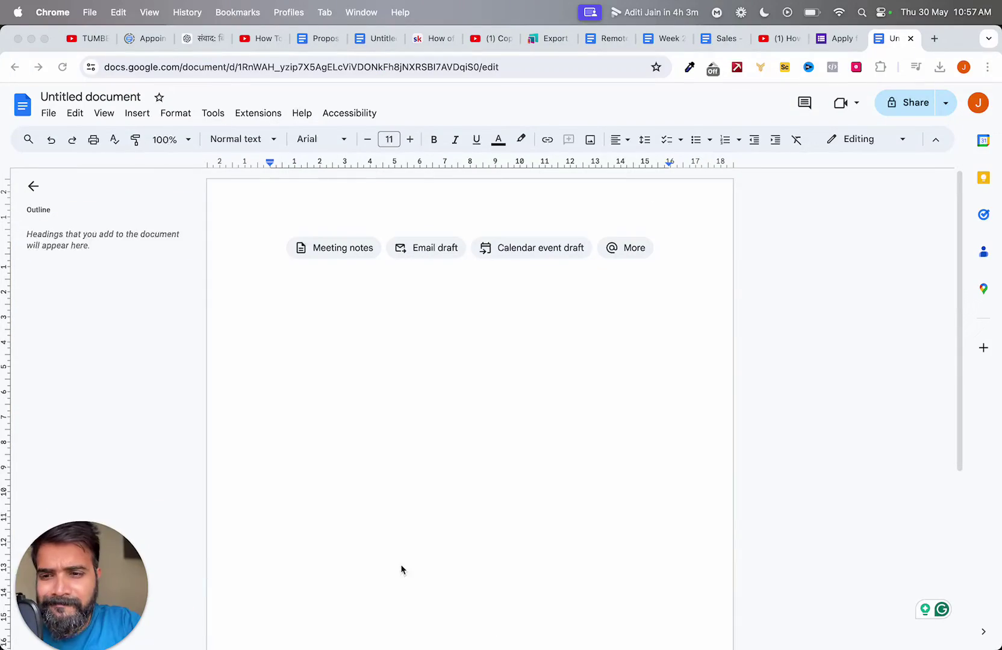
{"action": "left_click", "coordinate": [932, 39]}
{"action": "type", "text": "linkedin.com/notifications/"}
{"action": "key", "text": "Return"}
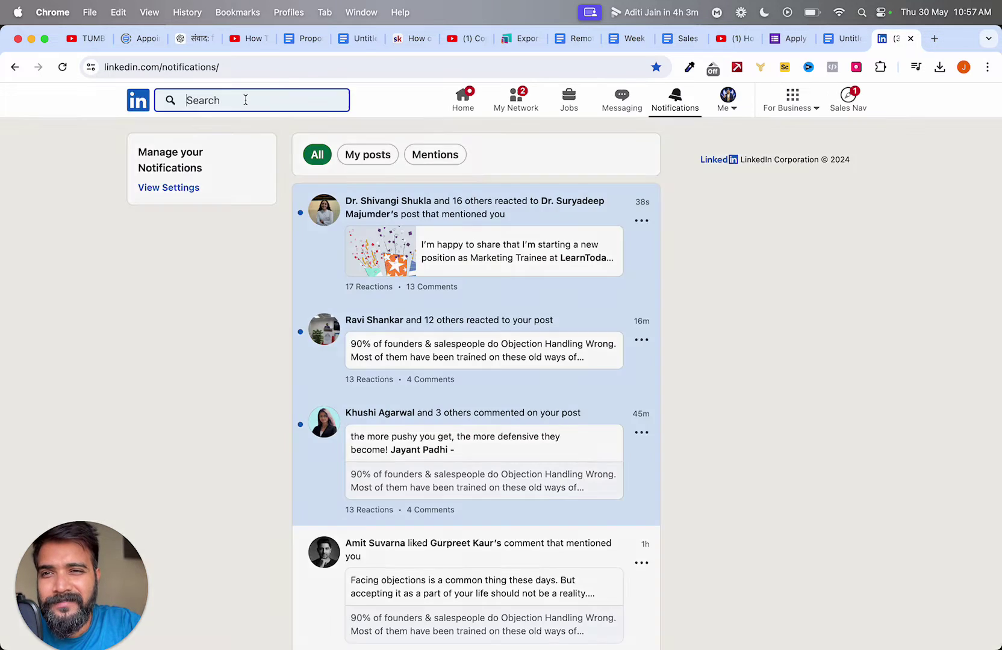
Step: Search for the AI-for-coaching-institutes person, open their profile and show all their posts
{"action": "left_click", "coordinate": [246, 100]}
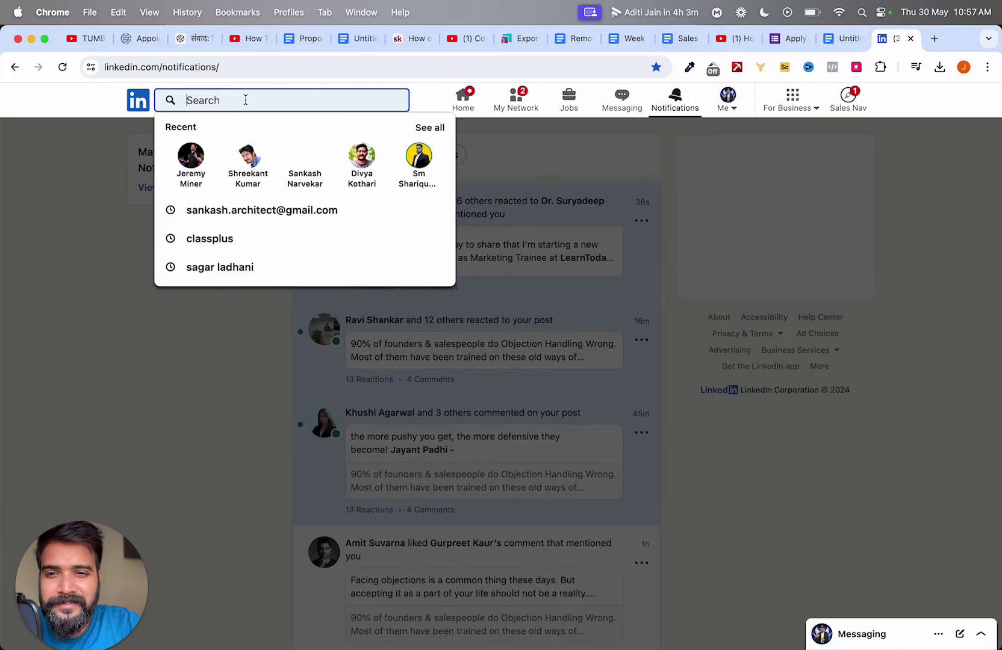
{"action": "type", "text": "anshu"}
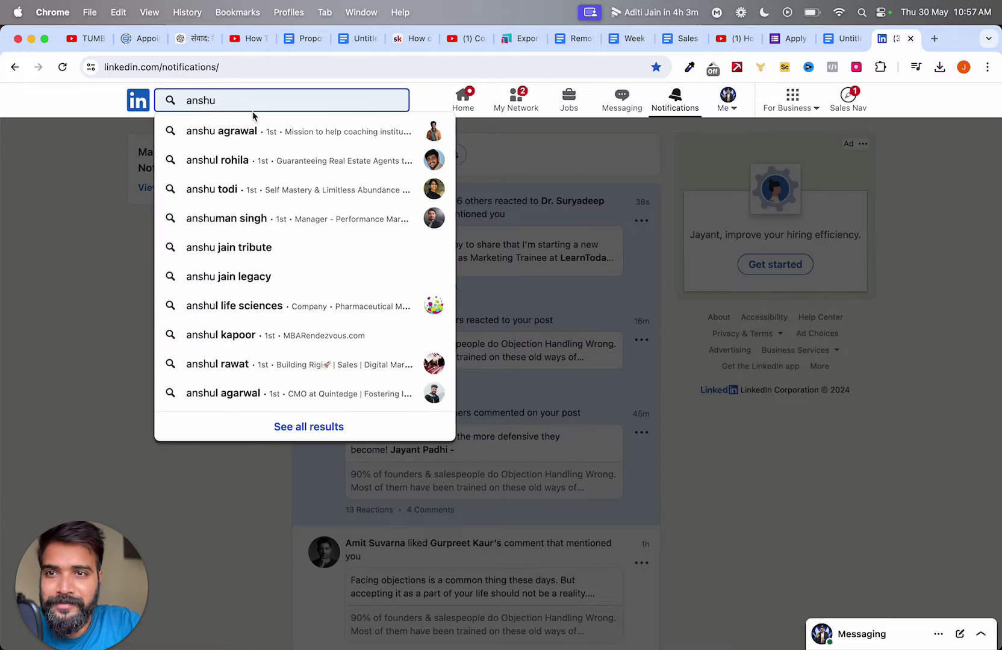
{"action": "left_click", "coordinate": [256, 123]}
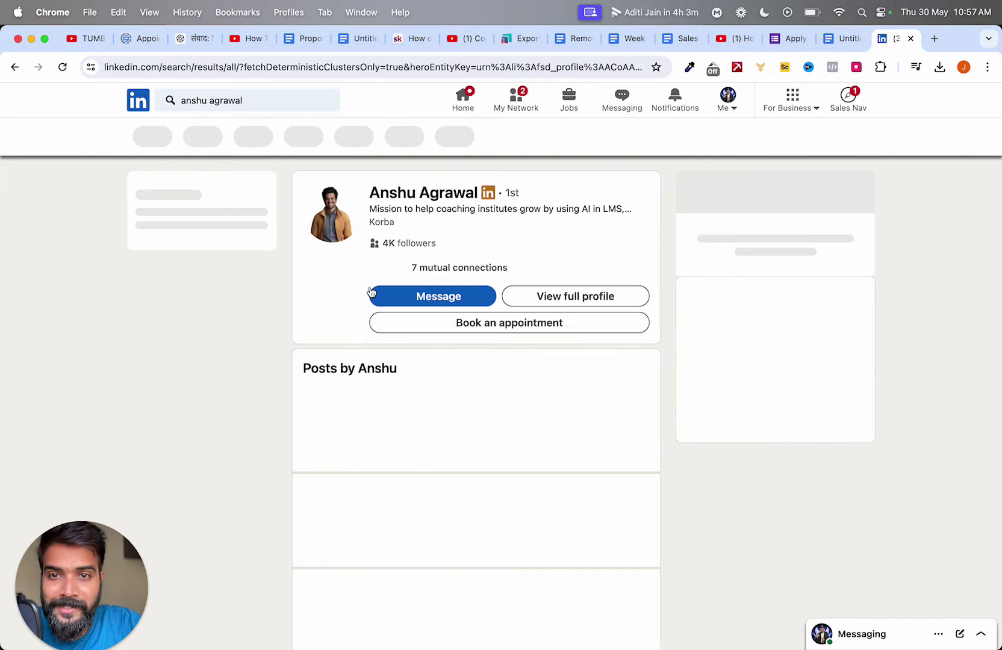
{"action": "left_click", "coordinate": [406, 194]}
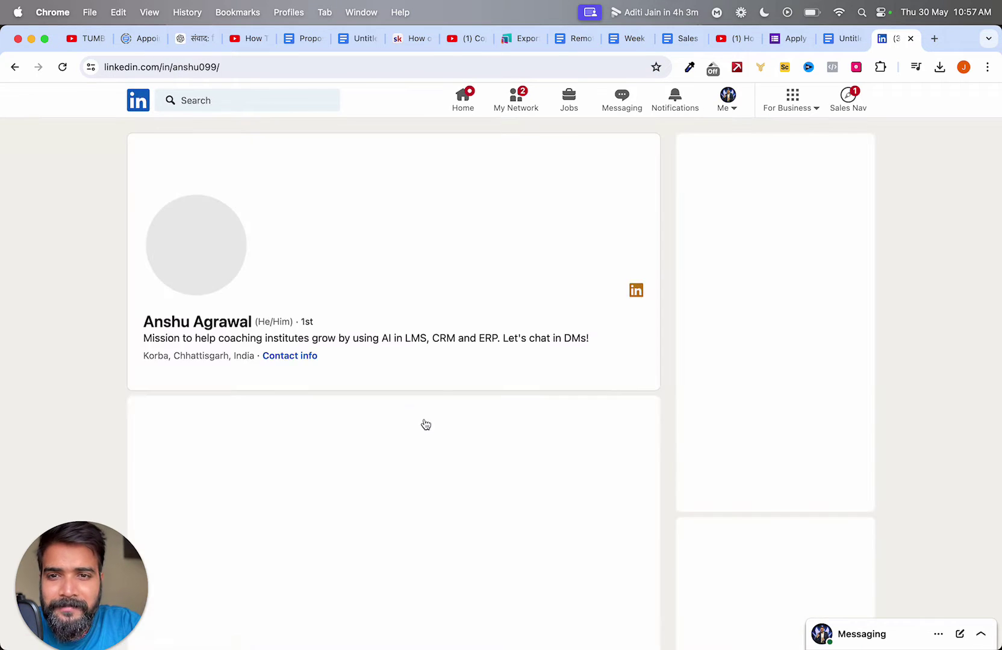
{"action": "scroll", "coordinate": [425, 424], "scroll_direction": "down", "scroll_amount": 10}
{"action": "scroll", "coordinate": [425, 424], "scroll_direction": "down", "scroll_amount": 4}
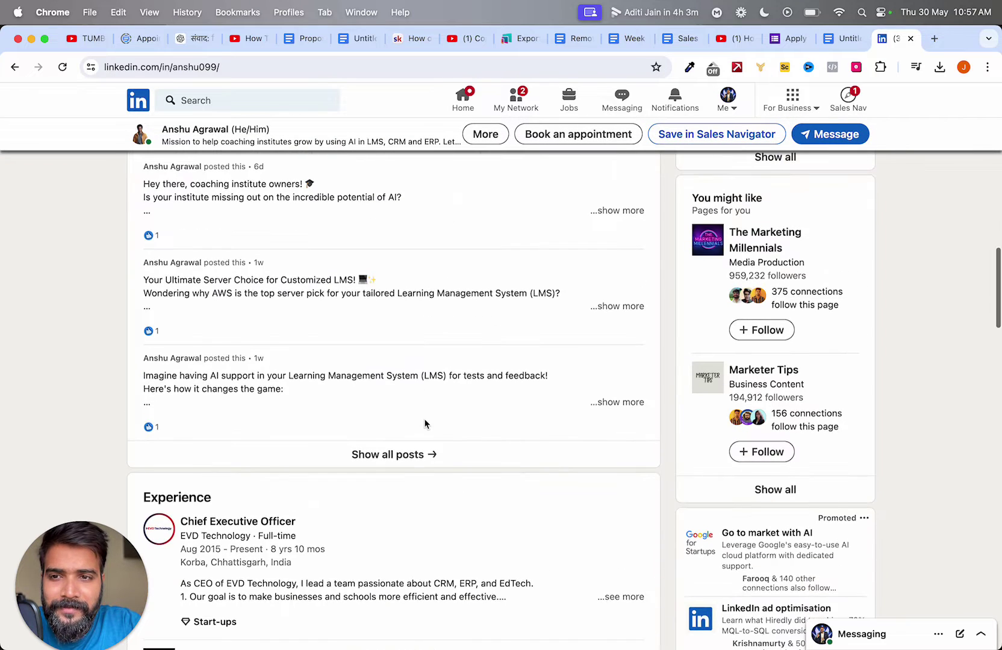
{"action": "scroll", "coordinate": [352, 384], "scroll_direction": "up", "scroll_amount": 1}
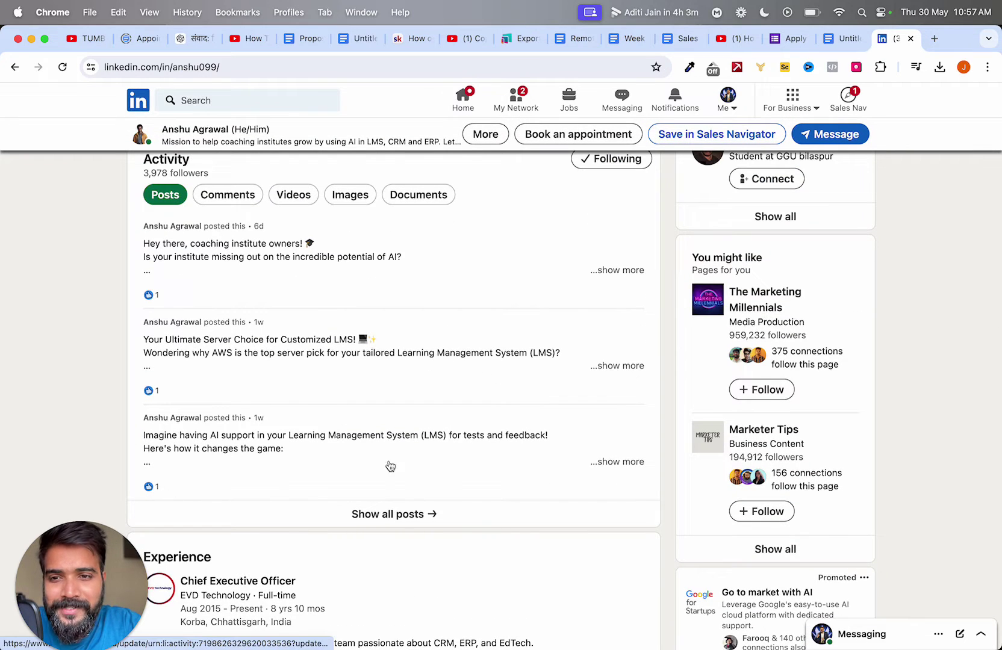
{"action": "left_click", "coordinate": [394, 514]}
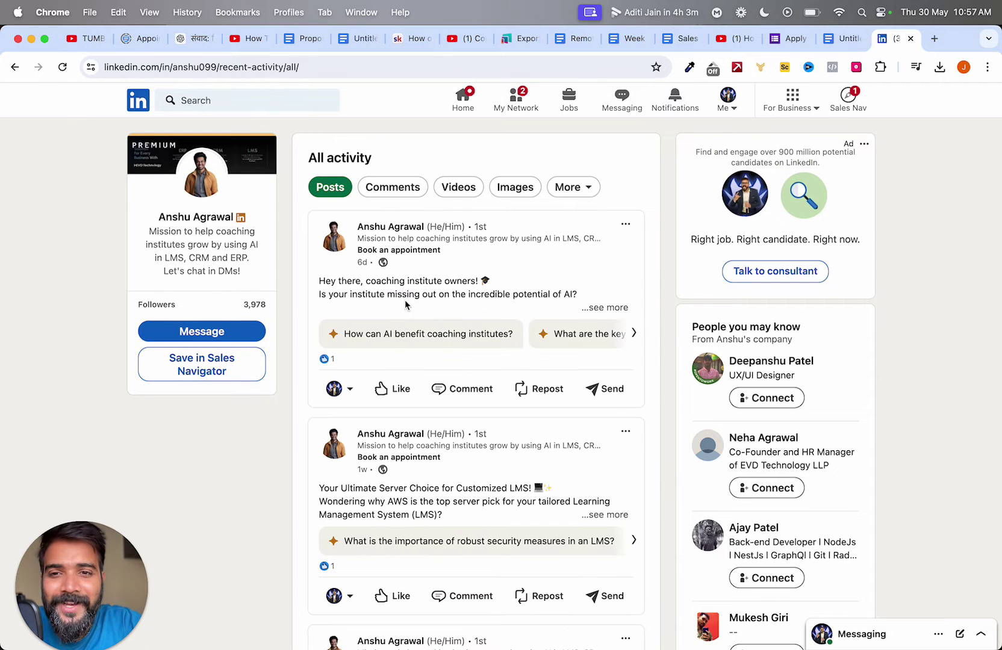
Step: Expand the first three posts in the activity feed to their full text
{"action": "scroll", "coordinate": [477, 287], "scroll_direction": "down", "scroll_amount": 3}
{"action": "scroll", "coordinate": [472, 384], "scroll_direction": "up", "scroll_amount": 2}
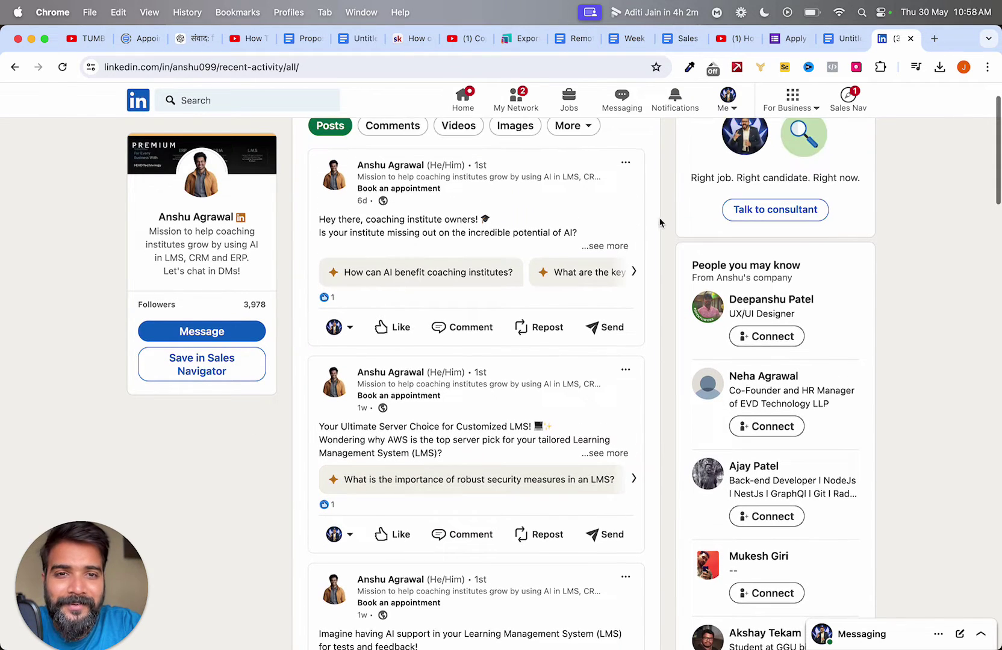
{"action": "left_click", "coordinate": [623, 247]}
{"action": "scroll", "coordinate": [433, 327], "scroll_direction": "down", "scroll_amount": 10}
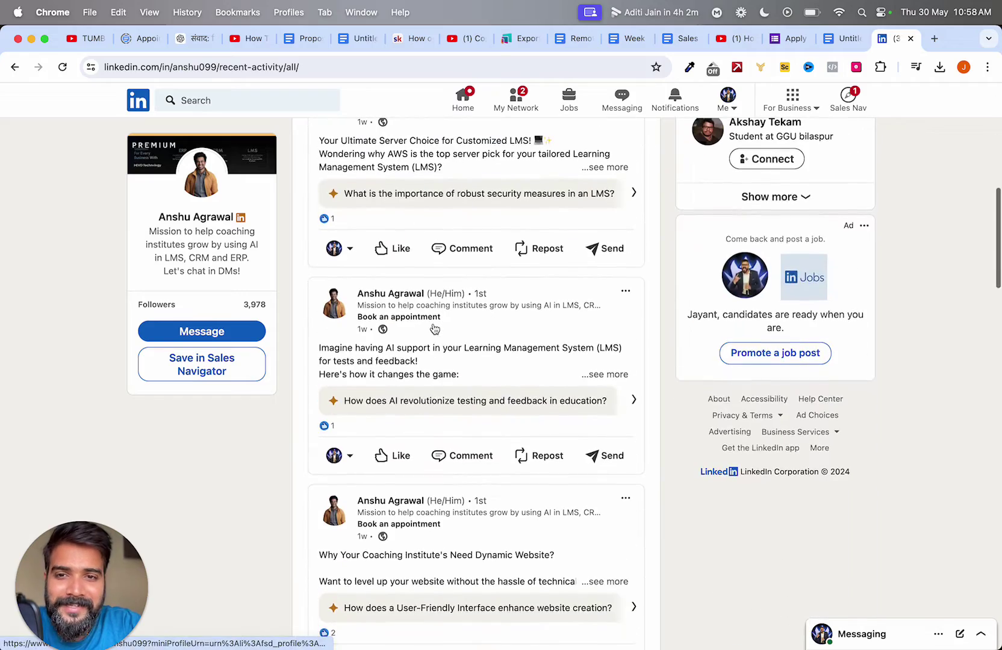
{"action": "left_click", "coordinate": [591, 373]}
{"action": "scroll", "coordinate": [596, 370], "scroll_direction": "down", "scroll_amount": 9}
{"action": "left_click", "coordinate": [616, 287]}
{"action": "scroll", "coordinate": [616, 288], "scroll_direction": "down", "scroll_amount": 6}
{"action": "scroll", "coordinate": [618, 286], "scroll_direction": "up", "scroll_amount": 5}
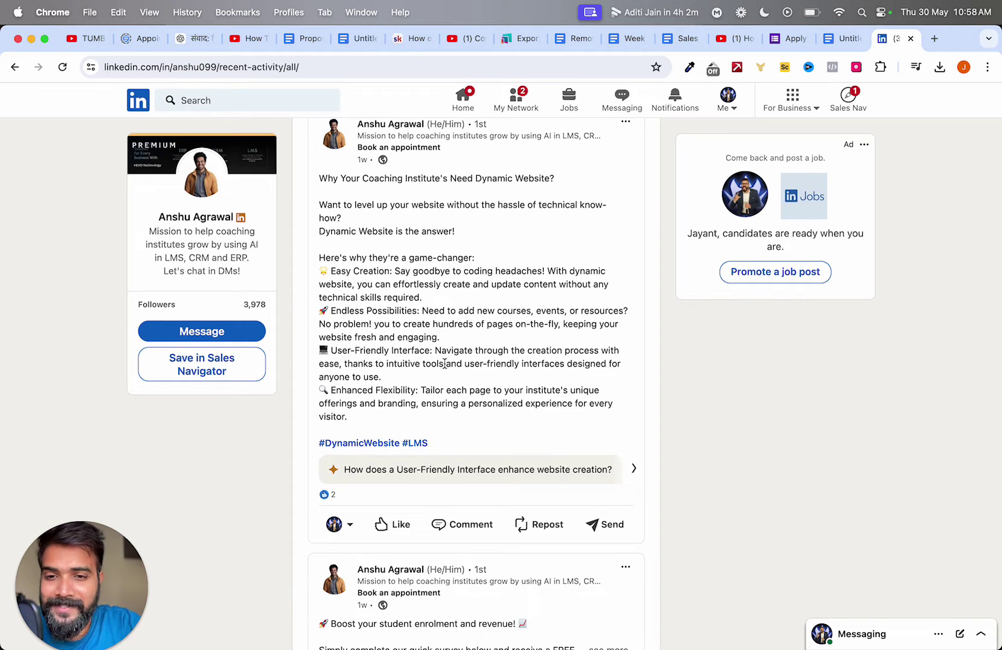
Step: Select and clear the dynamic website post's text, then open the Me account menu
{"action": "left_click_drag", "start_coordinate": [281, 444], "coordinate": [284, 440]}
{"action": "left_click", "coordinate": [364, 421]}
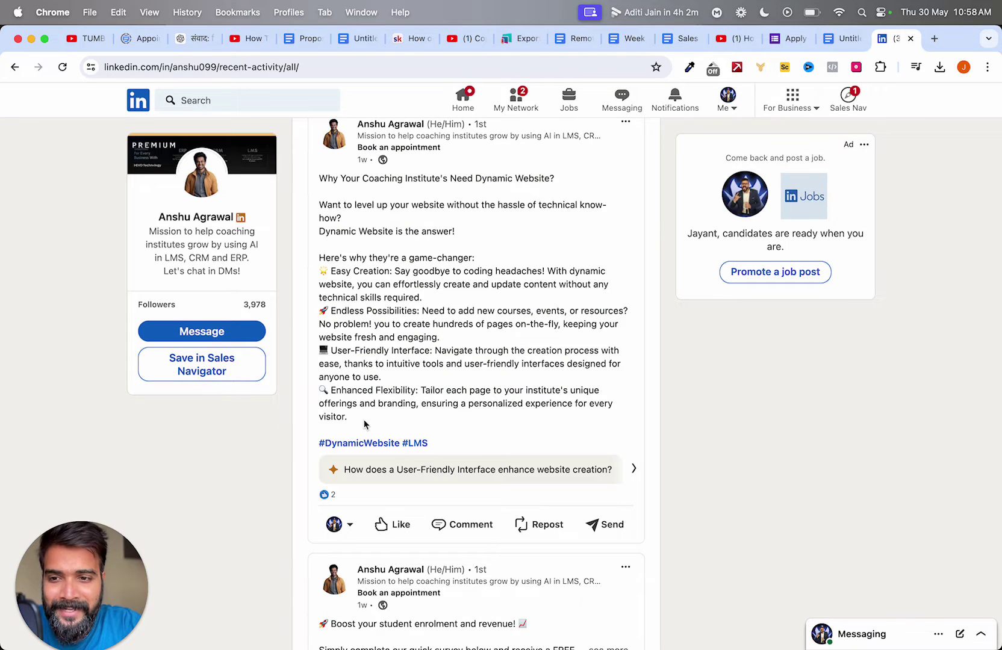
{"action": "left_click", "coordinate": [730, 106]}
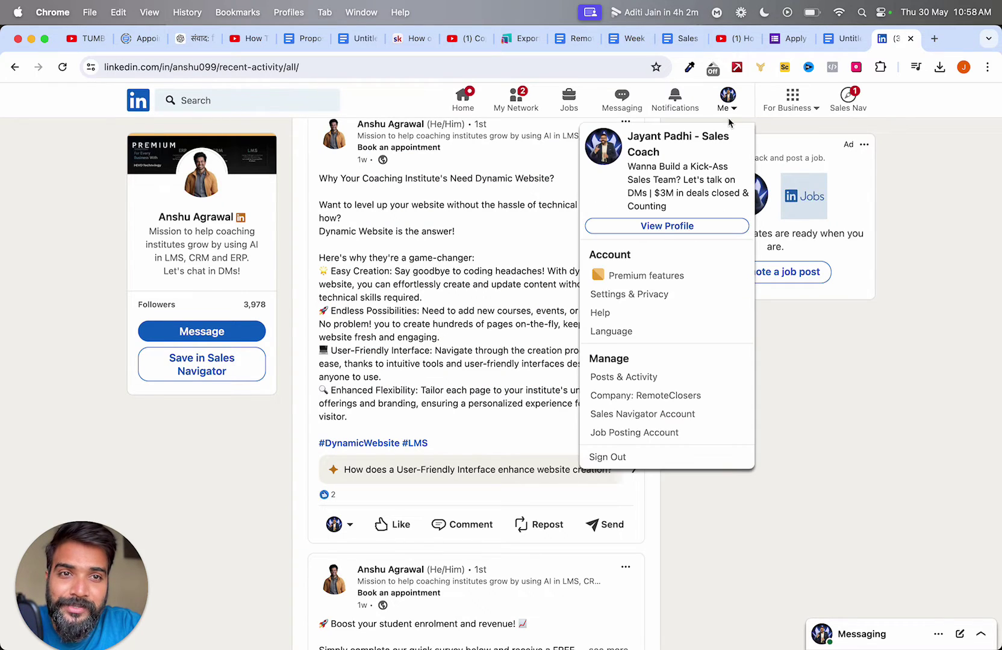
Step: Open your profile in a new tab and open the 'Objection Handling Wrong' post from Activity
{"action": "left_click", "coordinate": [660, 227], "text": "super"}
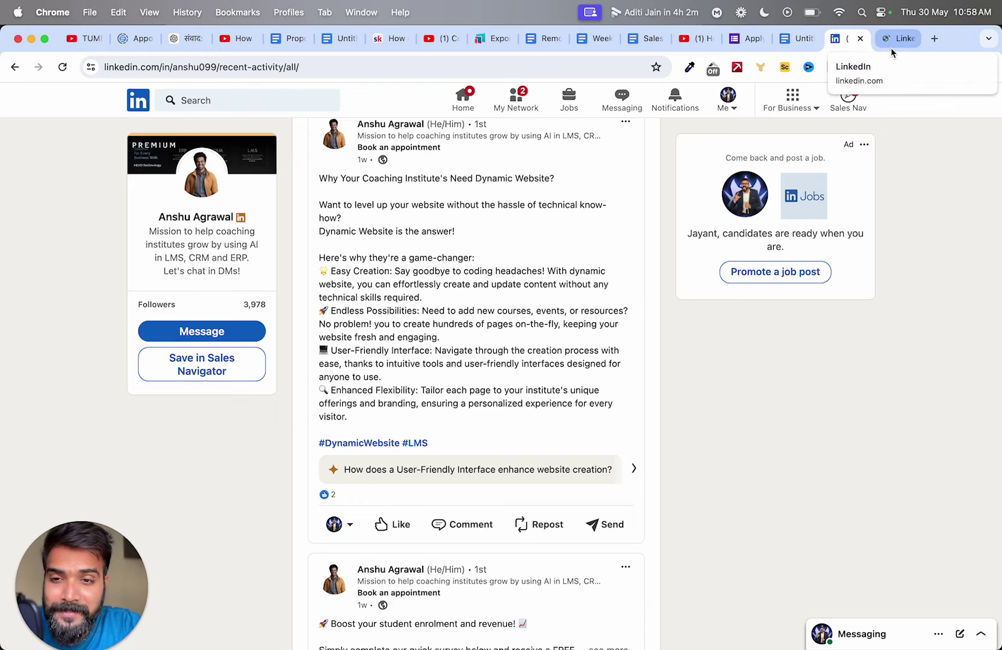
{"action": "left_click", "coordinate": [891, 47]}
{"action": "scroll", "coordinate": [490, 379], "scroll_direction": "down", "scroll_amount": 5}
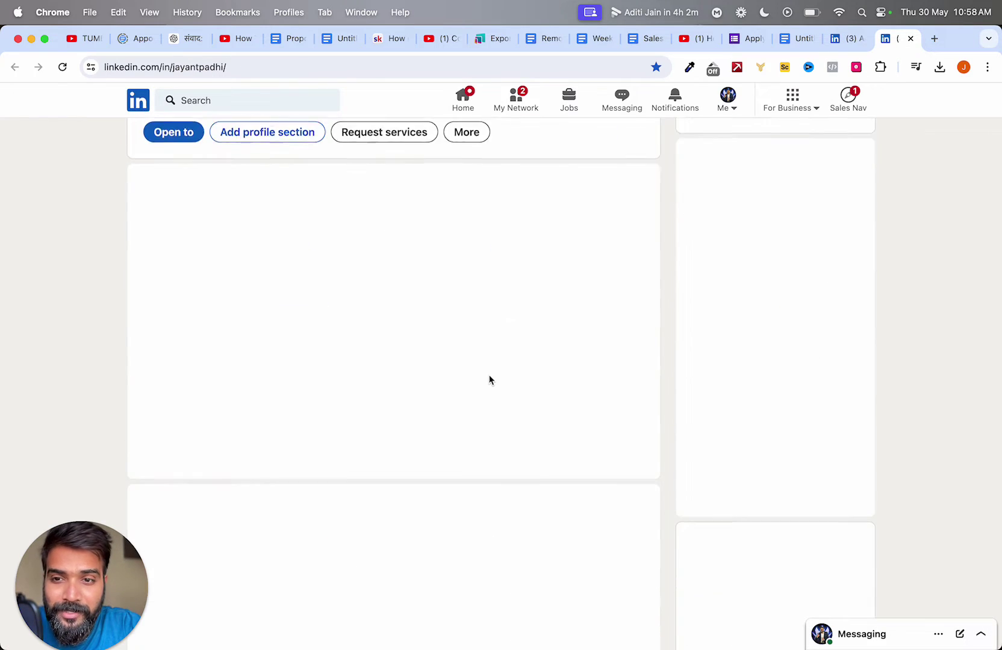
{"action": "scroll", "coordinate": [489, 380], "scroll_direction": "down", "scroll_amount": 10}
{"action": "scroll", "coordinate": [489, 379], "scroll_direction": "down", "scroll_amount": 8}
{"action": "left_click", "coordinate": [346, 341]}
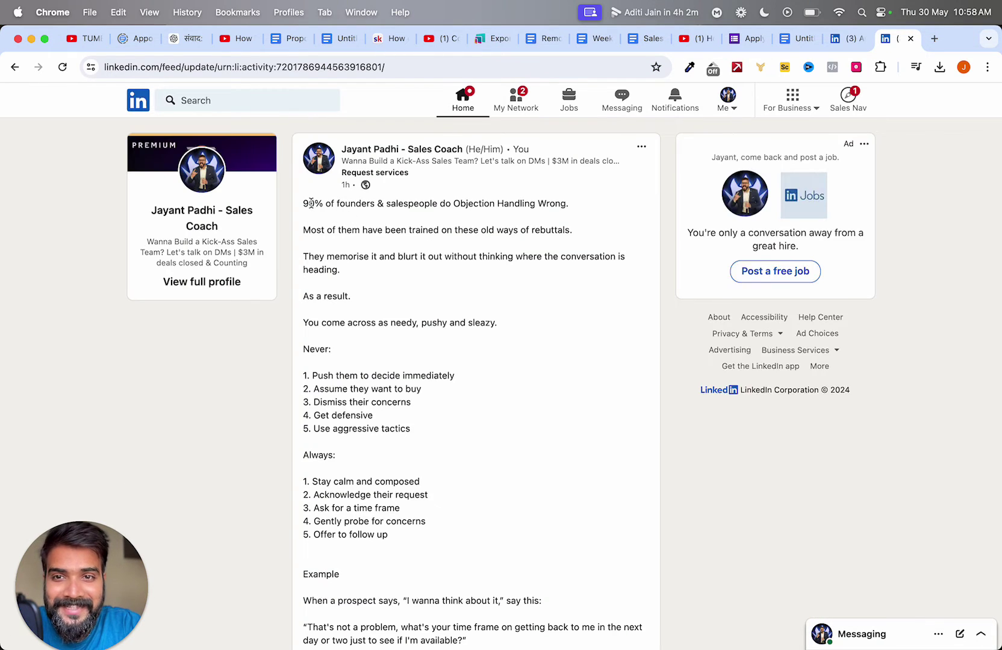
Step: Select the objection-handling post's opening lines, review it, then clear the selection
{"action": "left_click_drag", "start_coordinate": [311, 204], "coordinate": [599, 328]}
{"action": "scroll", "coordinate": [394, 395], "scroll_direction": "down", "scroll_amount": 15}
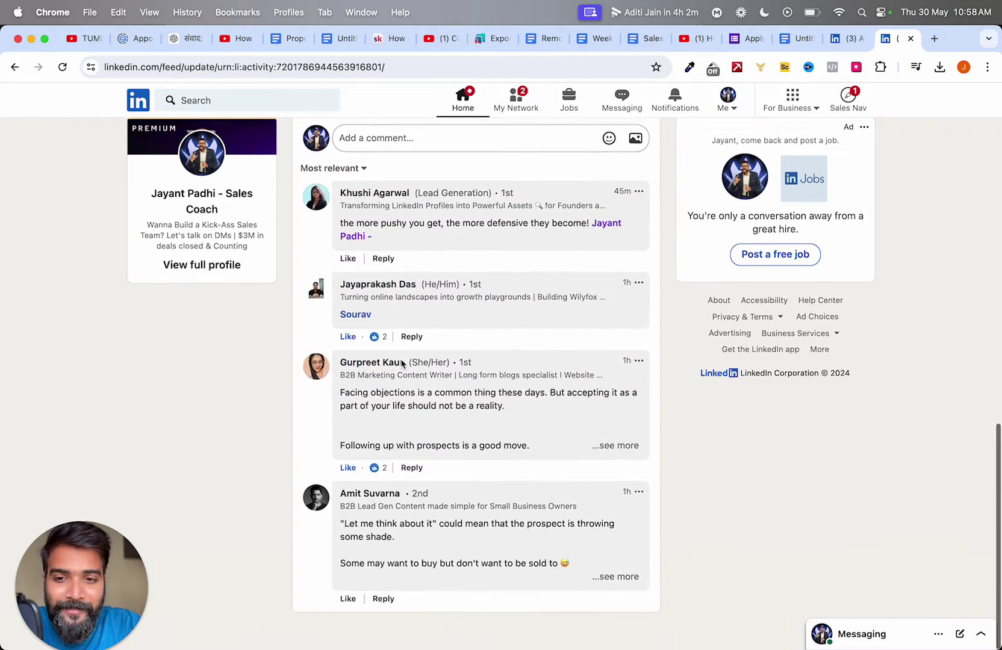
{"action": "scroll", "coordinate": [402, 364], "scroll_direction": "up", "scroll_amount": 15}
{"action": "left_click", "coordinate": [401, 364]}
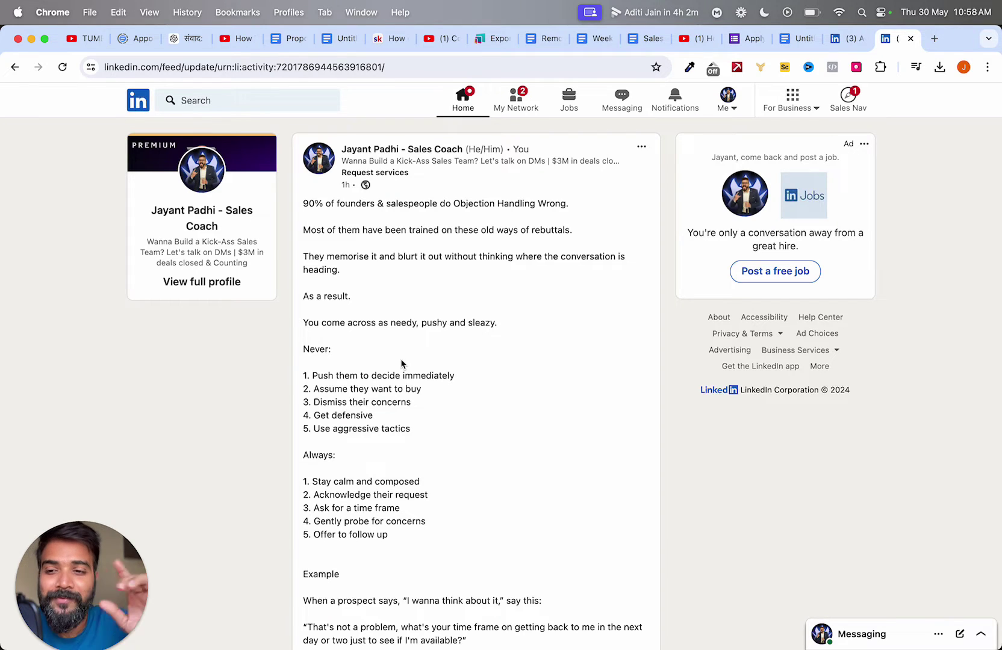
{"action": "left_click_drag", "start_coordinate": [61, 593], "coordinate": [61, 493]}
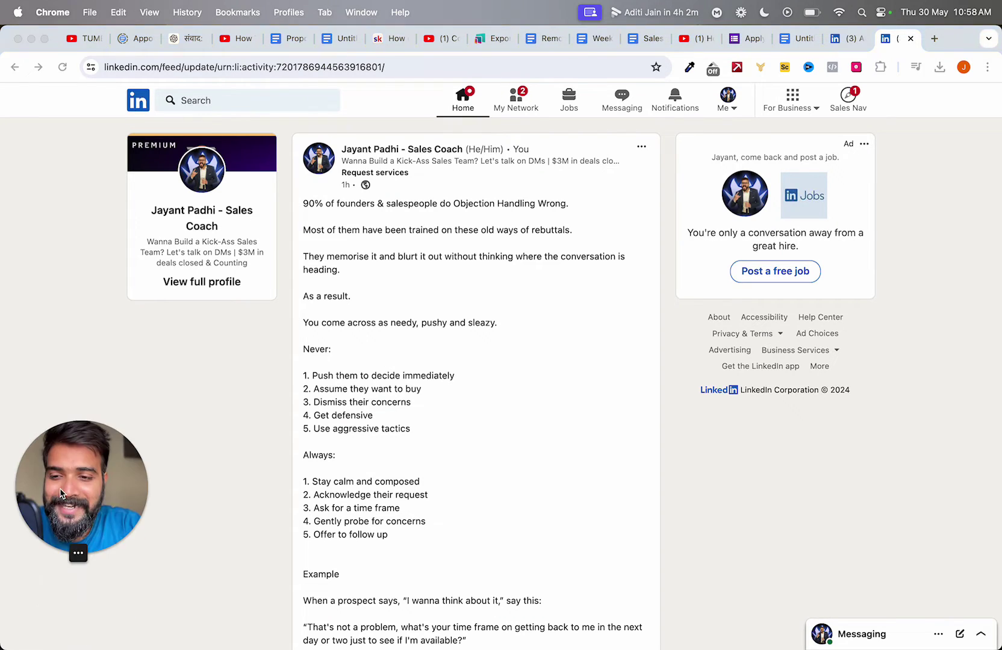
{"action": "left_click", "coordinate": [92, 553]}
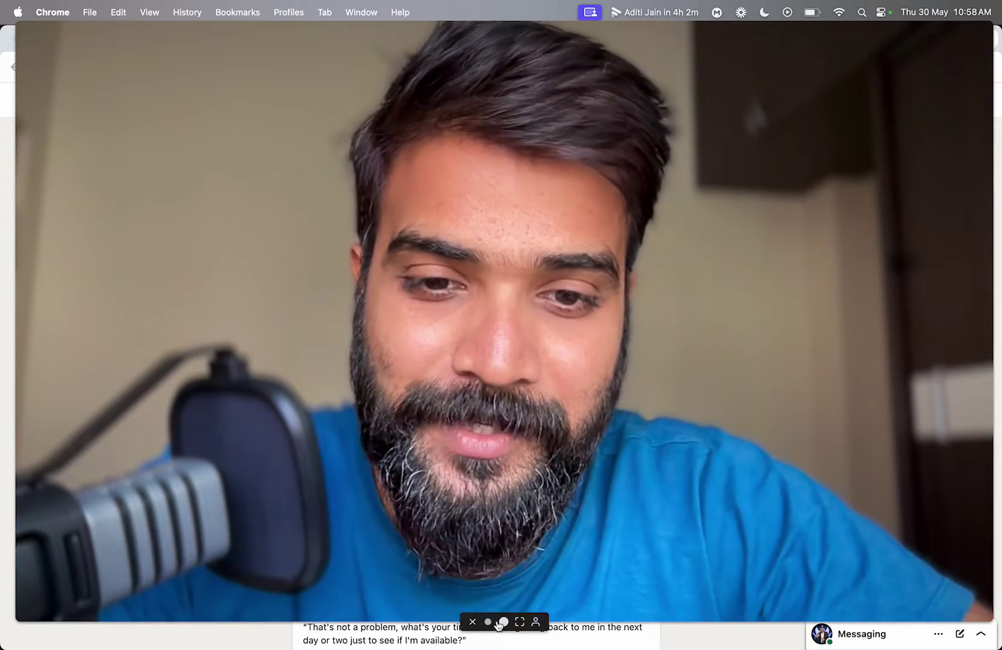
Step: Load ChatGPT in place of your own post using the address bar
{"action": "left_click", "coordinate": [488, 626]}
{"action": "left_click", "coordinate": [563, 75]}
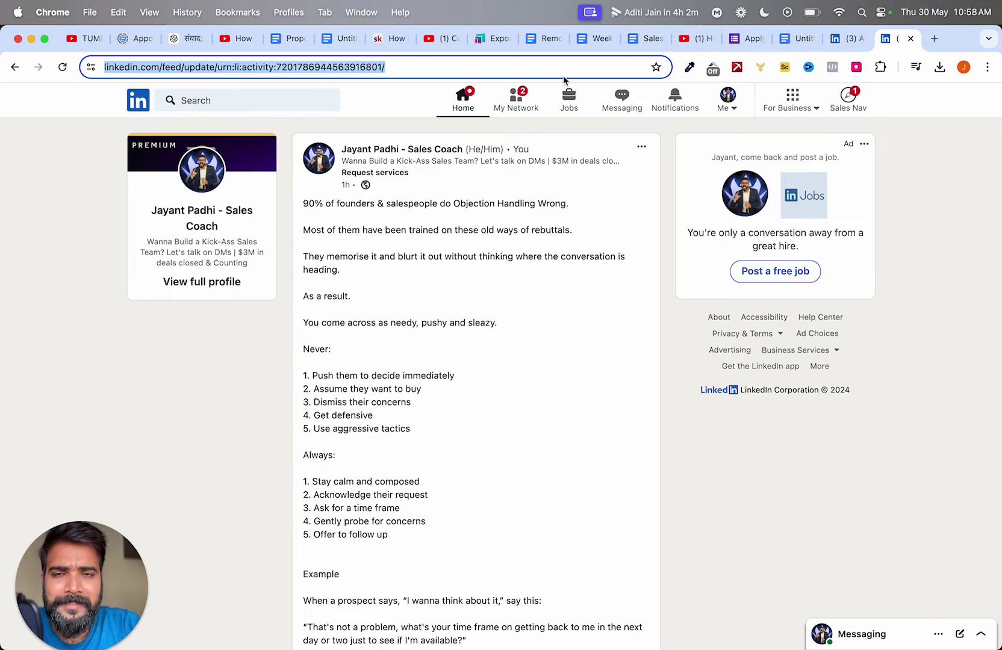
{"action": "type", "text": "chat"}
{"action": "key", "text": "Return"}
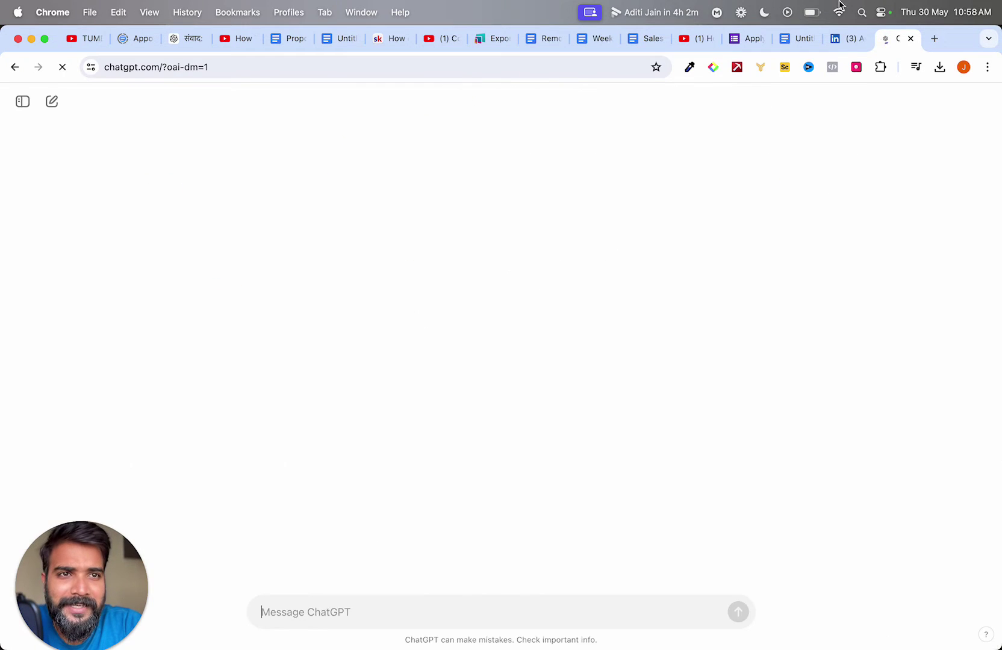
Step: Revisit the dynamic website post's tab, then return to the ChatGPT tab
{"action": "left_click", "coordinate": [846, 38]}
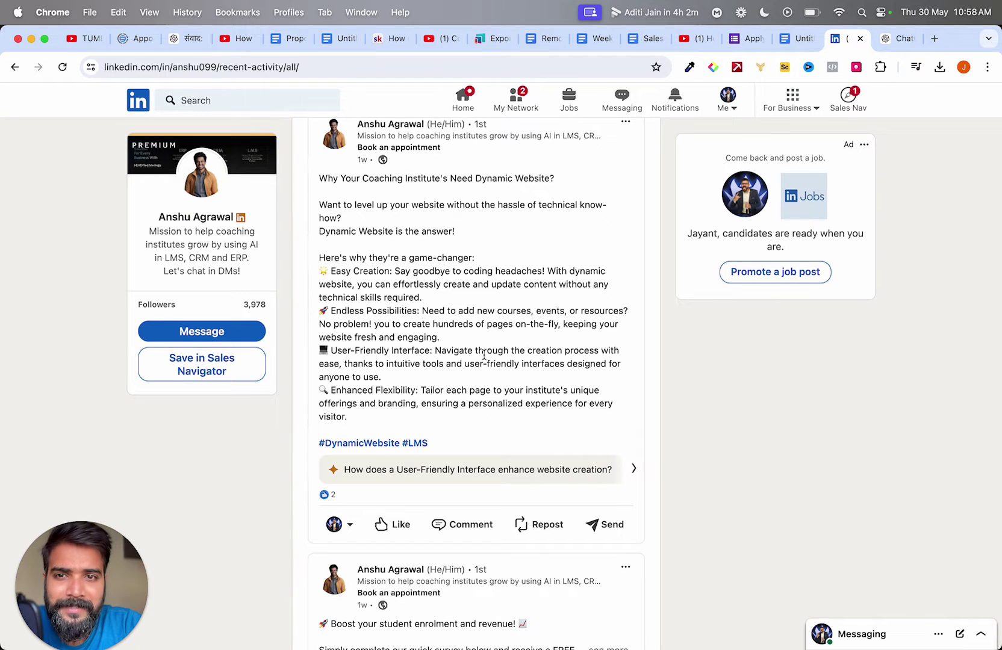
{"action": "scroll", "coordinate": [484, 356], "scroll_direction": "up", "scroll_amount": 1}
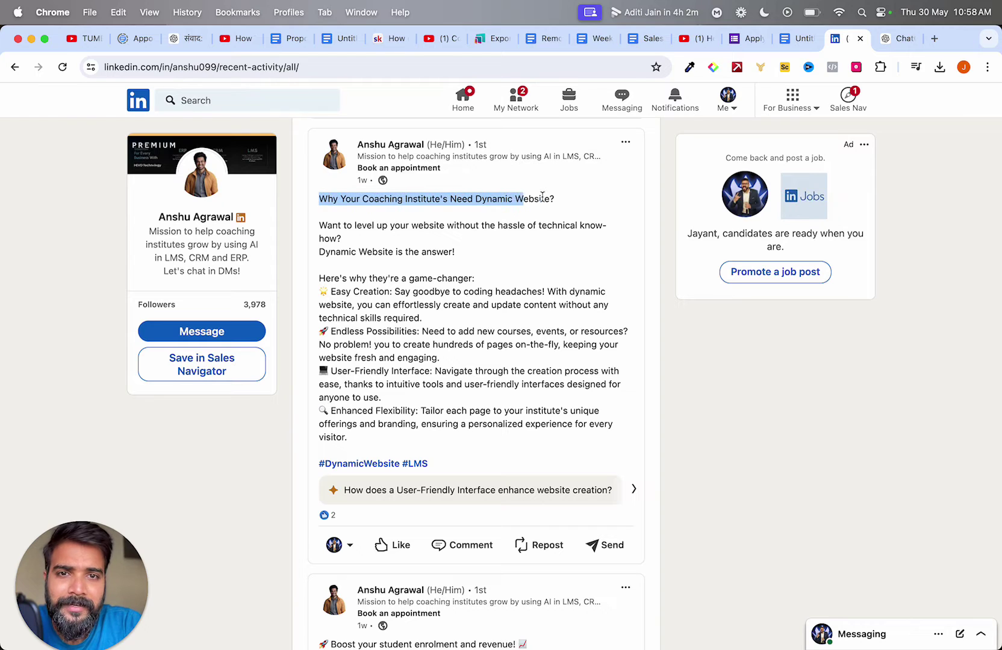
{"action": "left_click", "coordinate": [899, 39]}
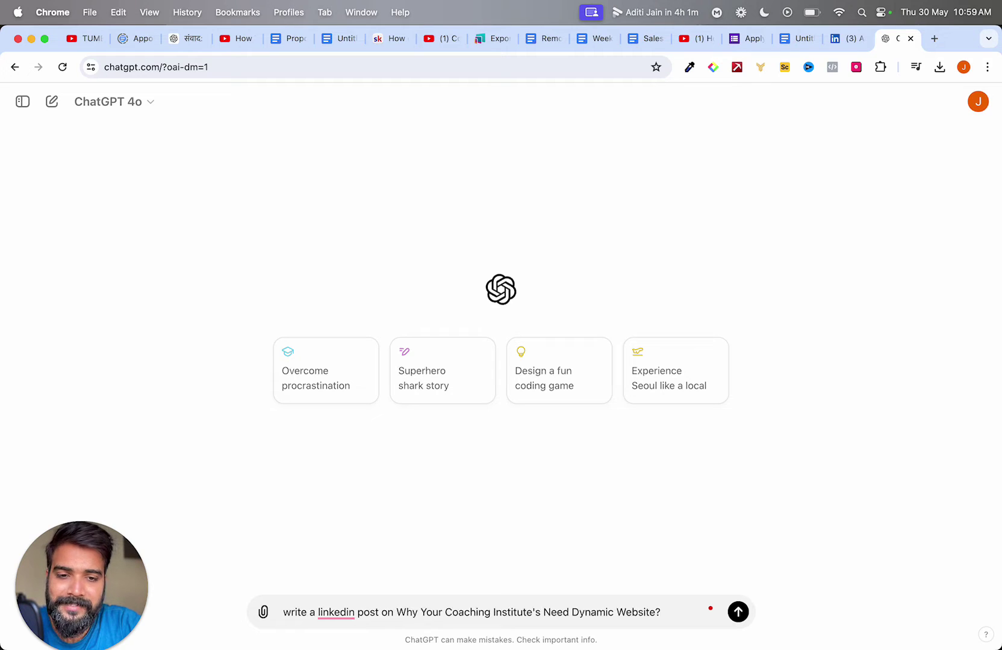
Step: Send the dynamic website post prompt and select ChatGPT's whole five-point answer
{"action": "key", "text": "Return"}
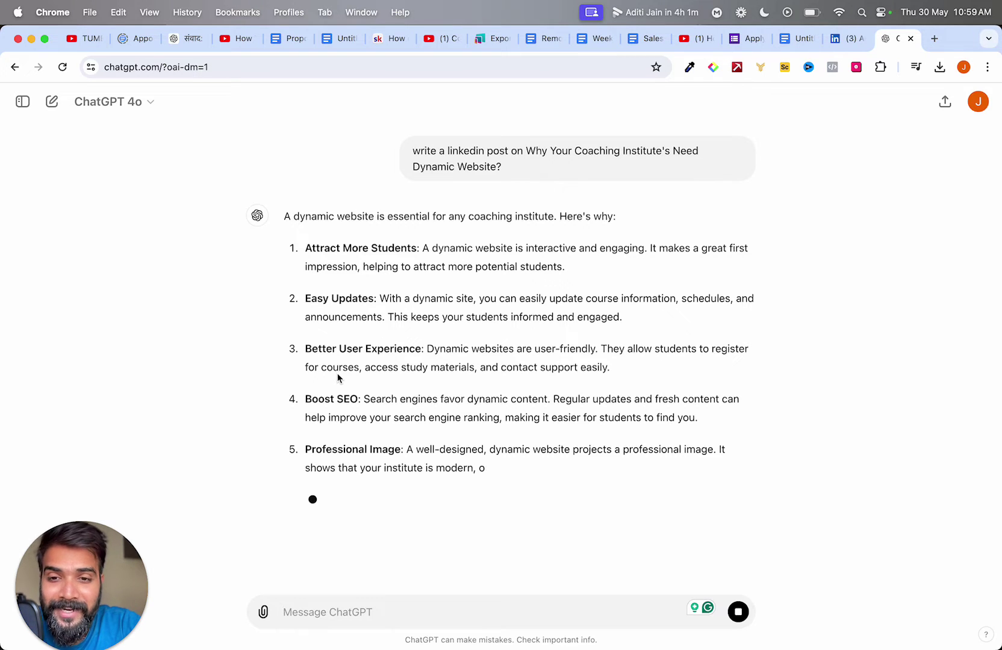
{"action": "left_click_drag", "start_coordinate": [81, 584], "coordinate": [112, 445]}
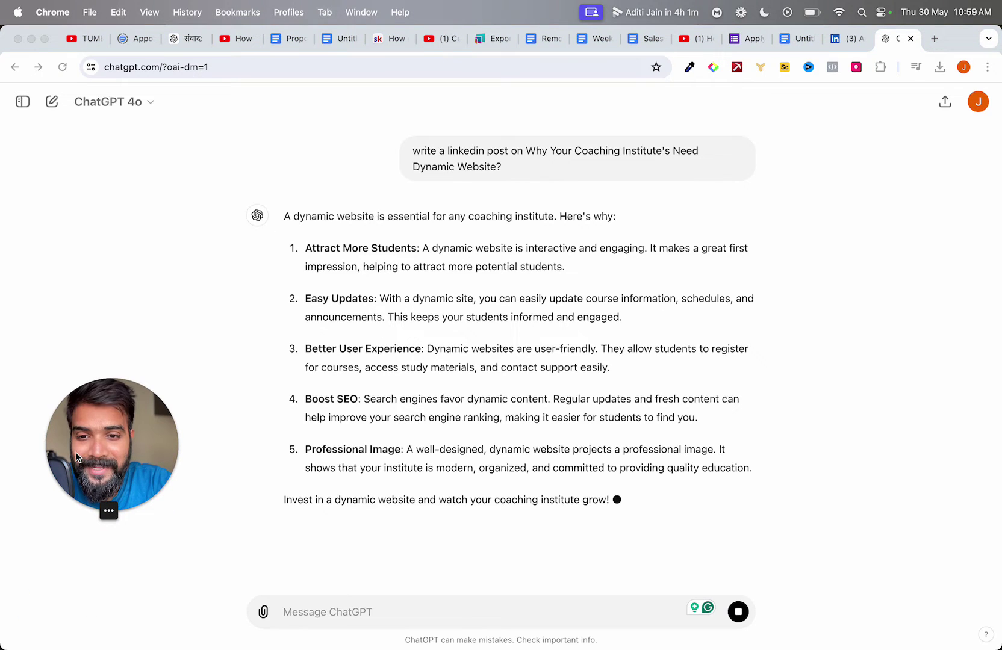
{"action": "left_click", "coordinate": [276, 212]}
{"action": "left_click_drag", "start_coordinate": [627, 491], "coordinate": [273, 216]}
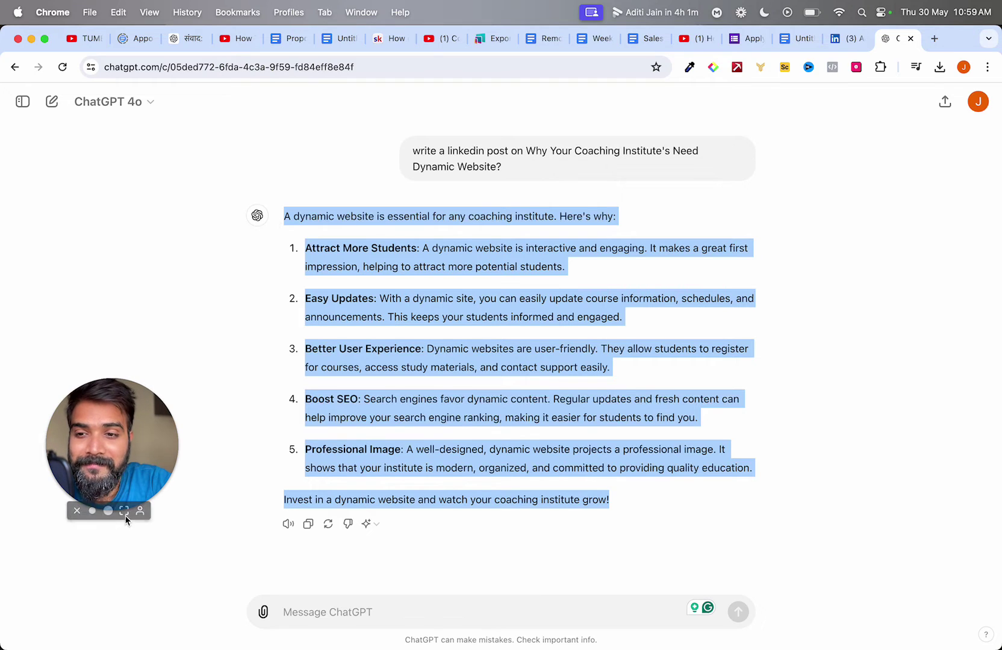
{"action": "left_click", "coordinate": [125, 513]}
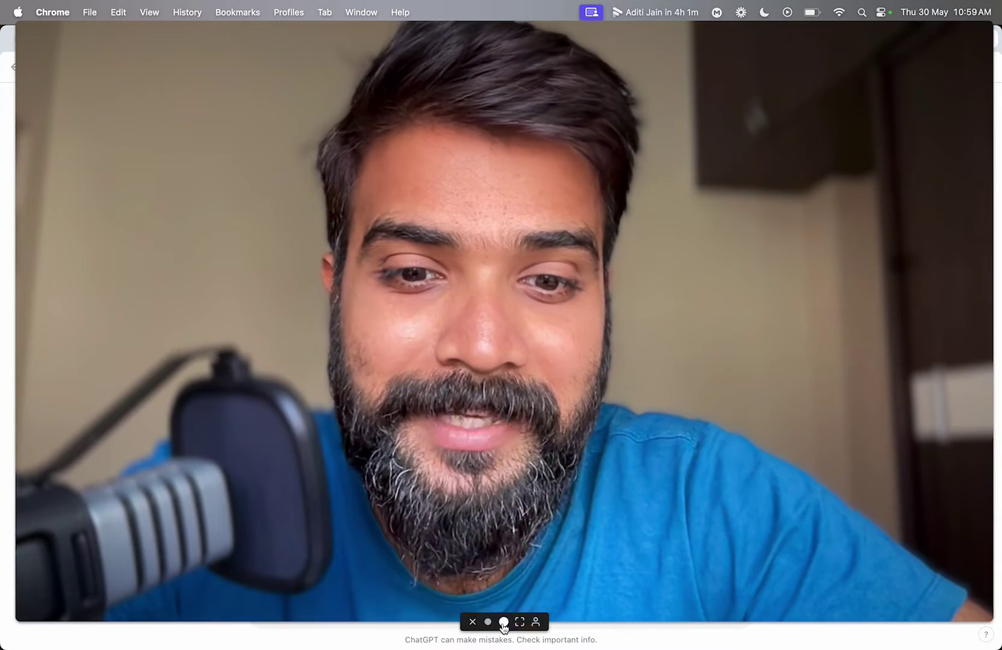
Step: Open a new blank browser tab
{"action": "left_click", "coordinate": [503, 622]}
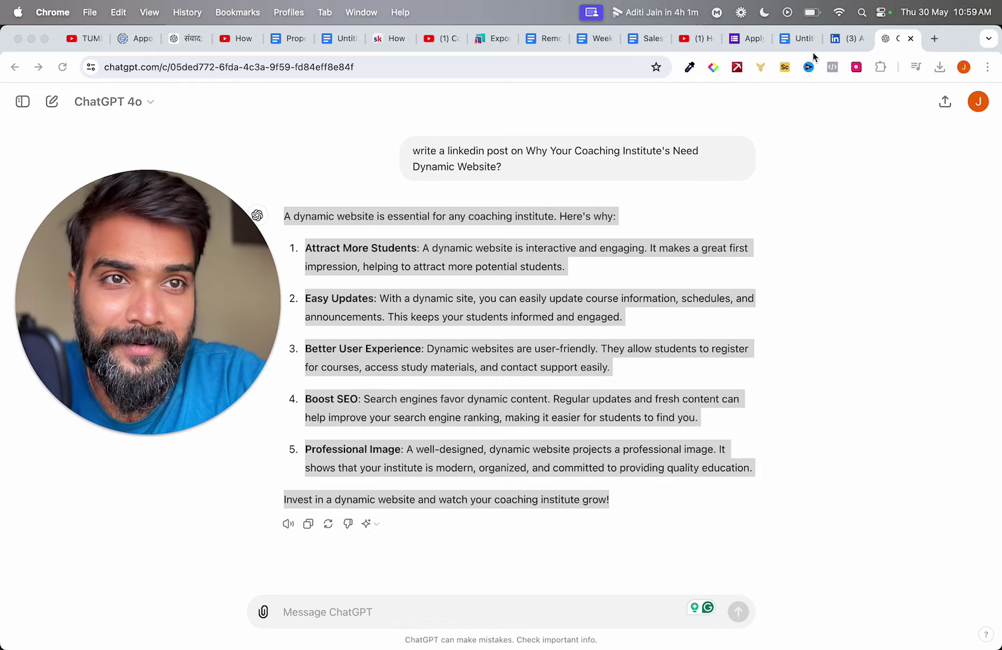
{"action": "left_click", "coordinate": [800, 38]}
{"action": "left_click", "coordinate": [934, 39]}
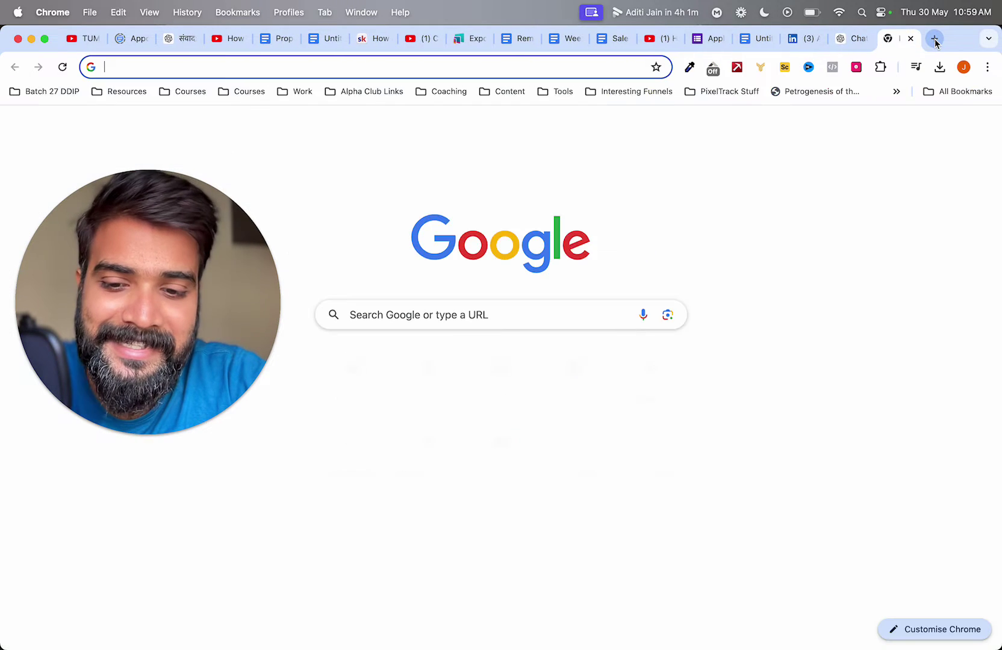
Step: Visit the easygen.io website and browse its home page
{"action": "type", "text": "easygen"}
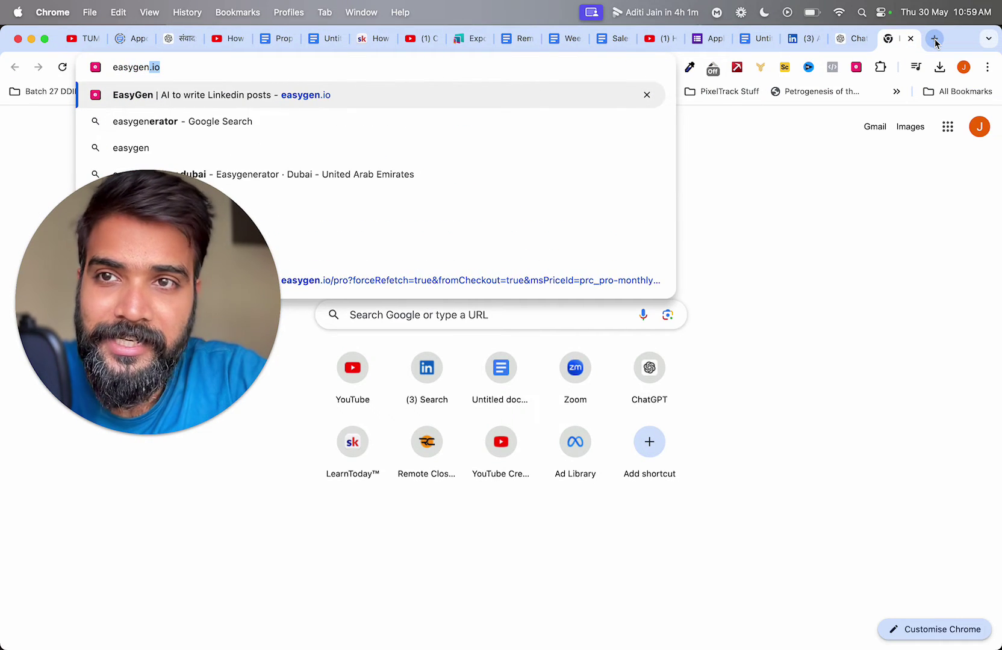
{"action": "key", "text": "Return"}
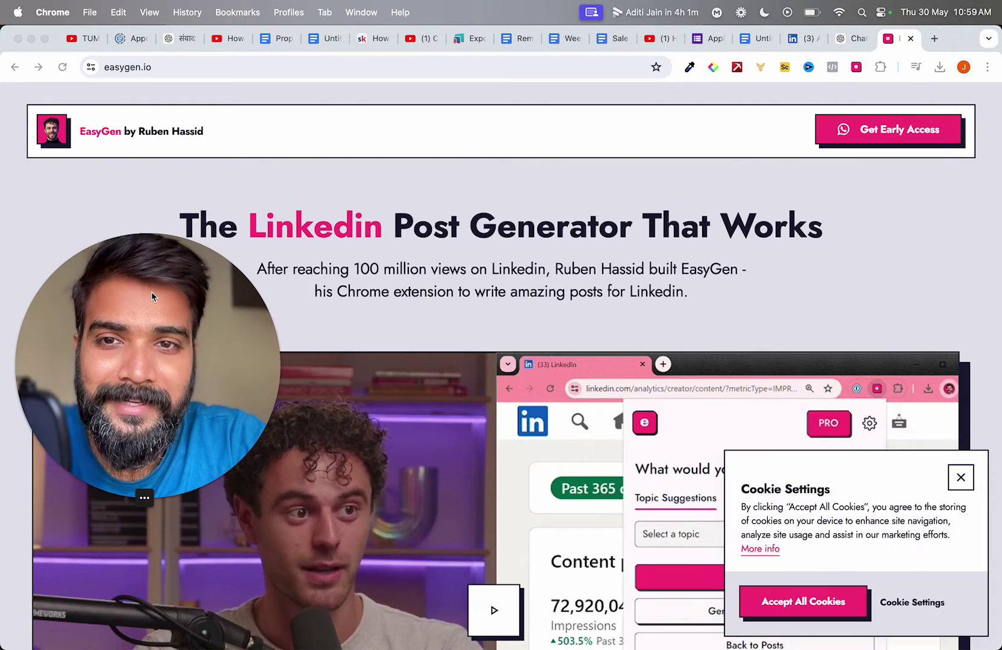
{"action": "scroll", "coordinate": [390, 357], "scroll_direction": "down", "scroll_amount": 15}
{"action": "scroll", "coordinate": [390, 358], "scroll_direction": "up", "scroll_amount": 5}
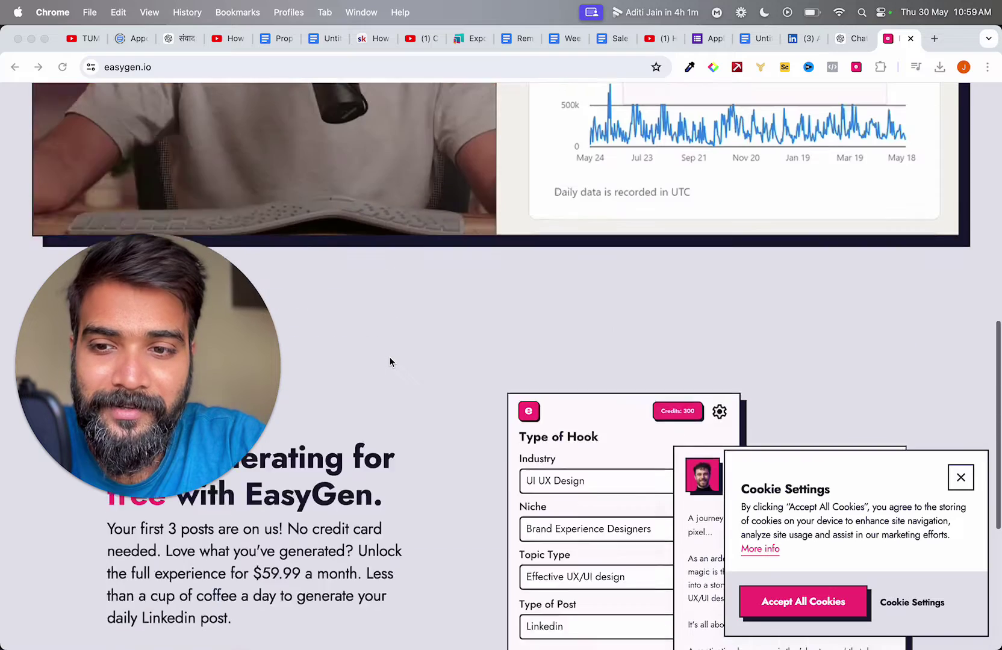
{"action": "scroll", "coordinate": [389, 357], "scroll_direction": "up", "scroll_amount": 3}
Step: Google 'easygen chrome ext' to find the extension
{"action": "left_click", "coordinate": [455, 68]}
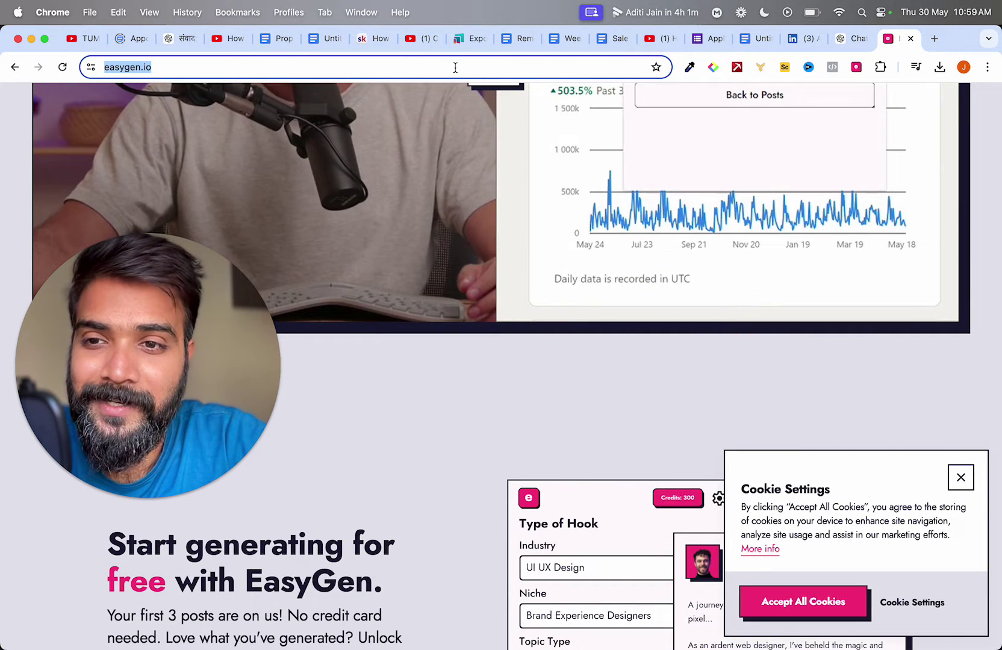
{"action": "type", "text": "c"}
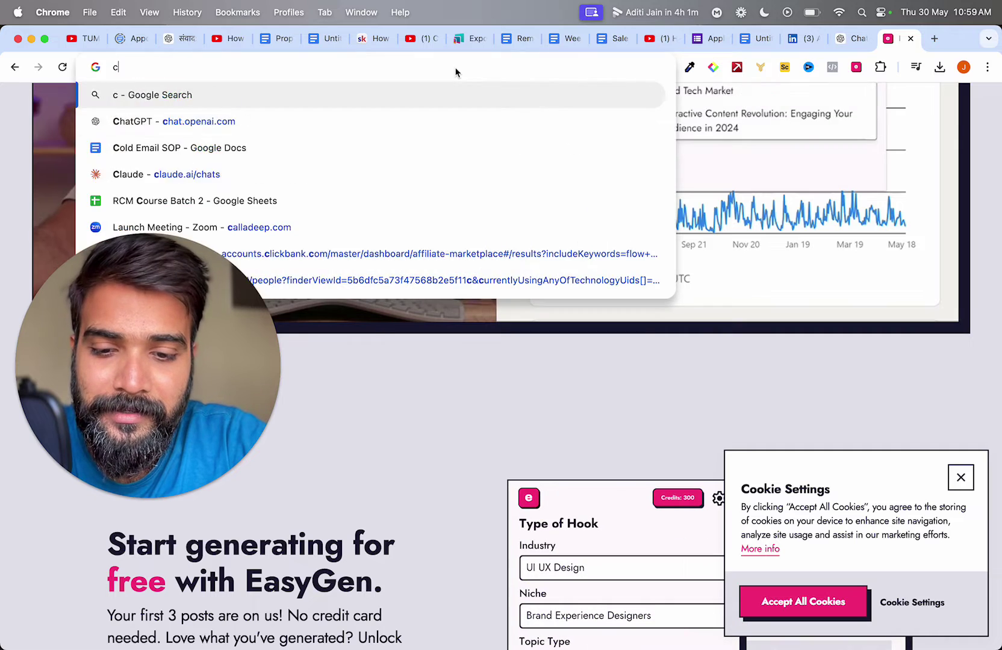
{"action": "key", "text": "Escape"}
{"action": "type", "text": "easygen chrome ext"}
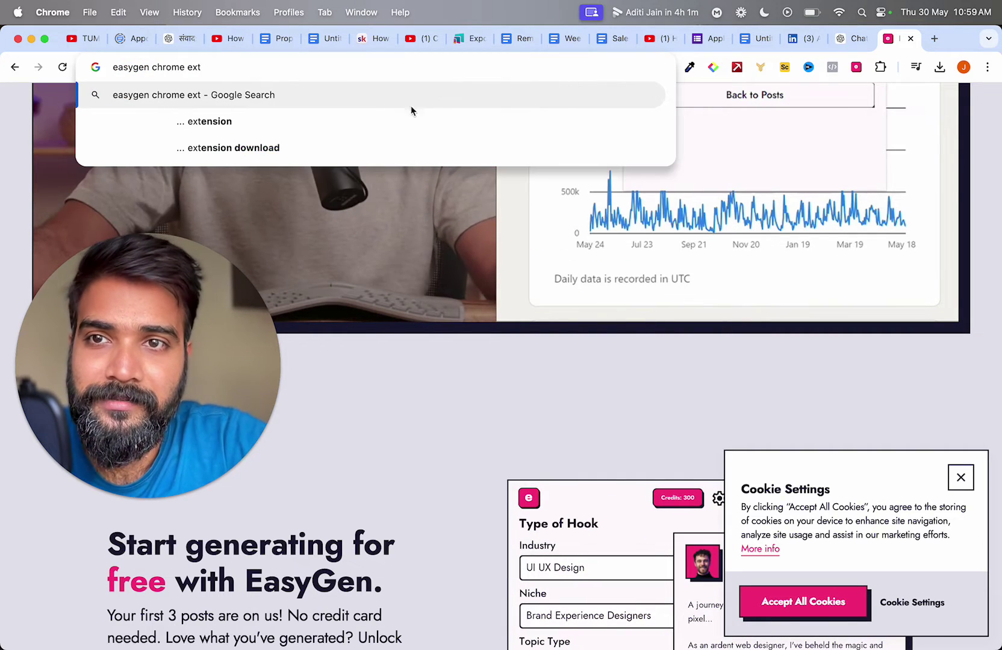
{"action": "left_click", "coordinate": [395, 125]}
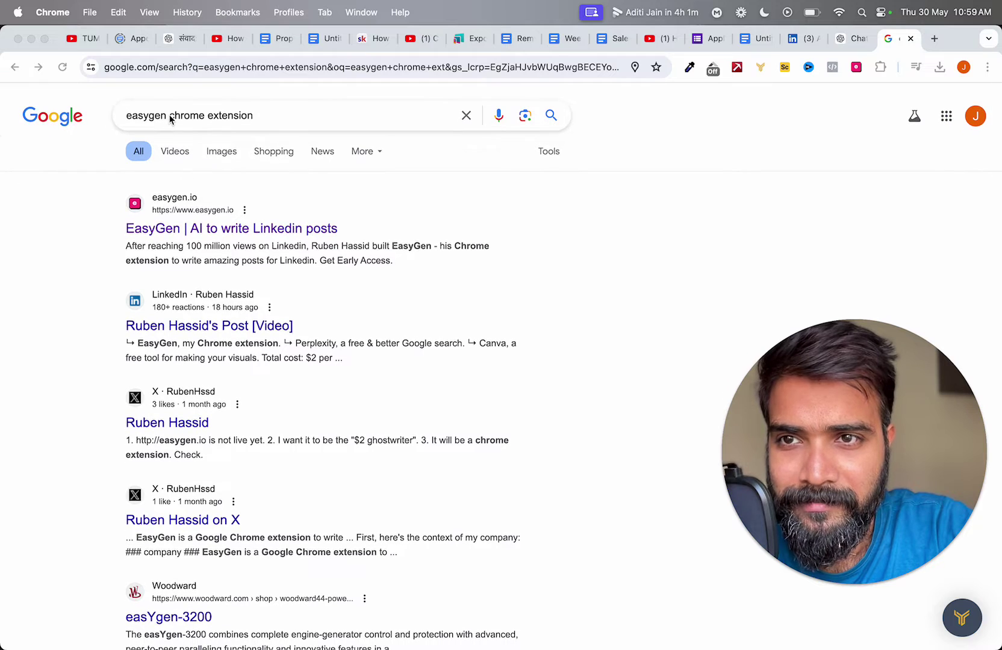
Step: Search the Chrome Web Store for EasyGen and open its extension page
{"action": "left_click", "coordinate": [196, 66]}
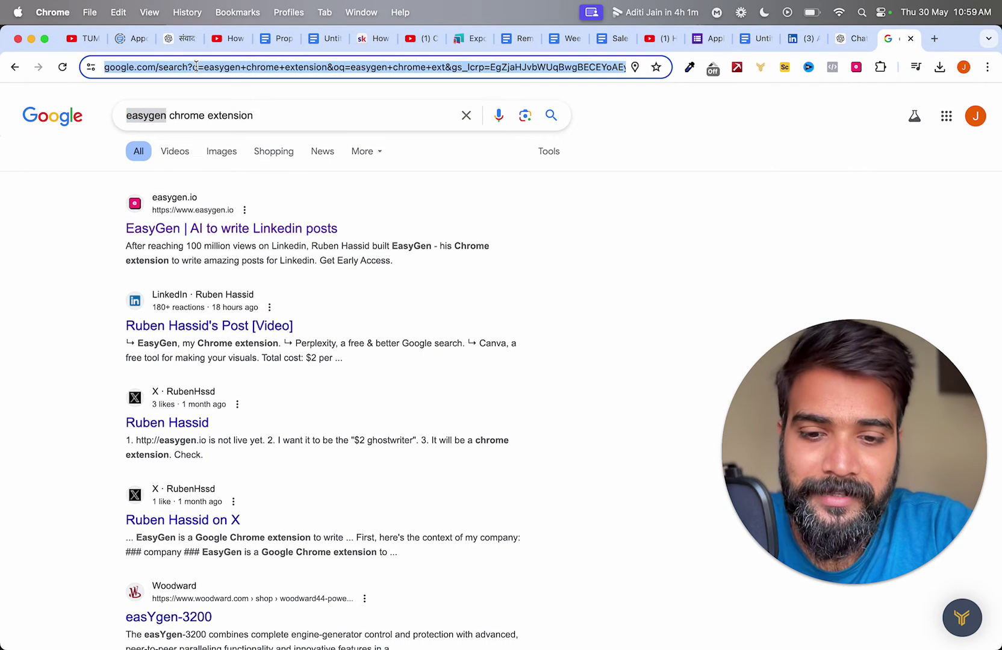
{"action": "type", "text": "ch"}
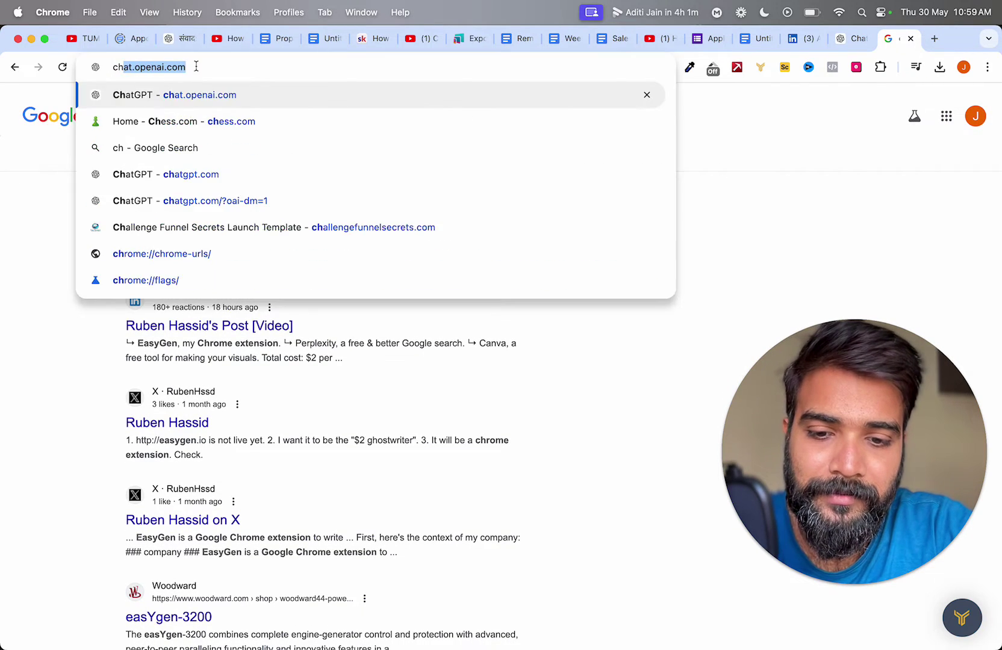
{"action": "type", "text": "rome"}
{"action": "key", "text": "Return"}
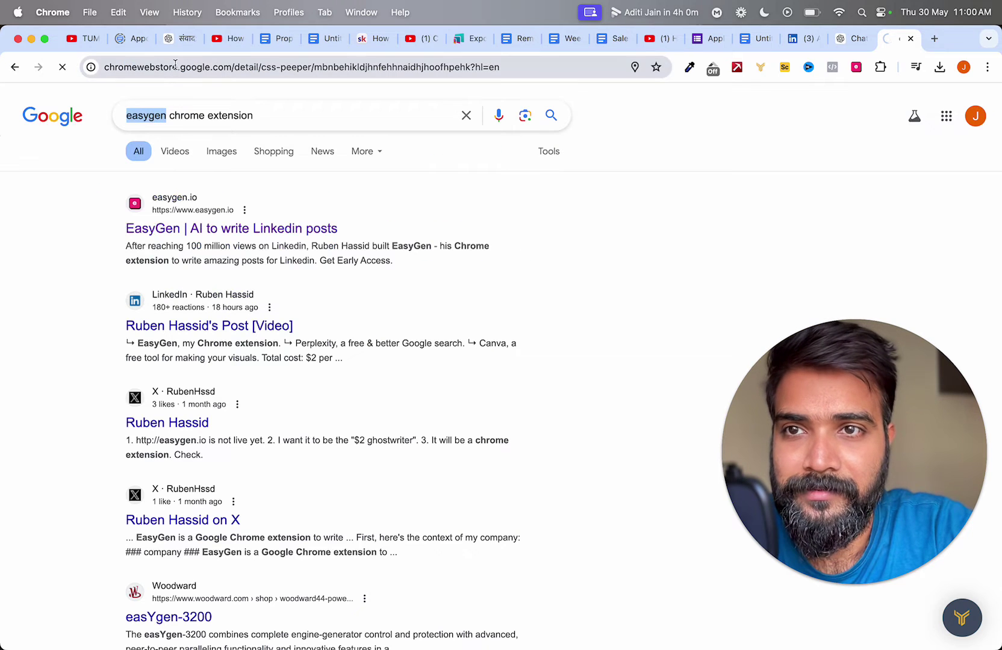
{"action": "left_click", "coordinate": [96, 112]}
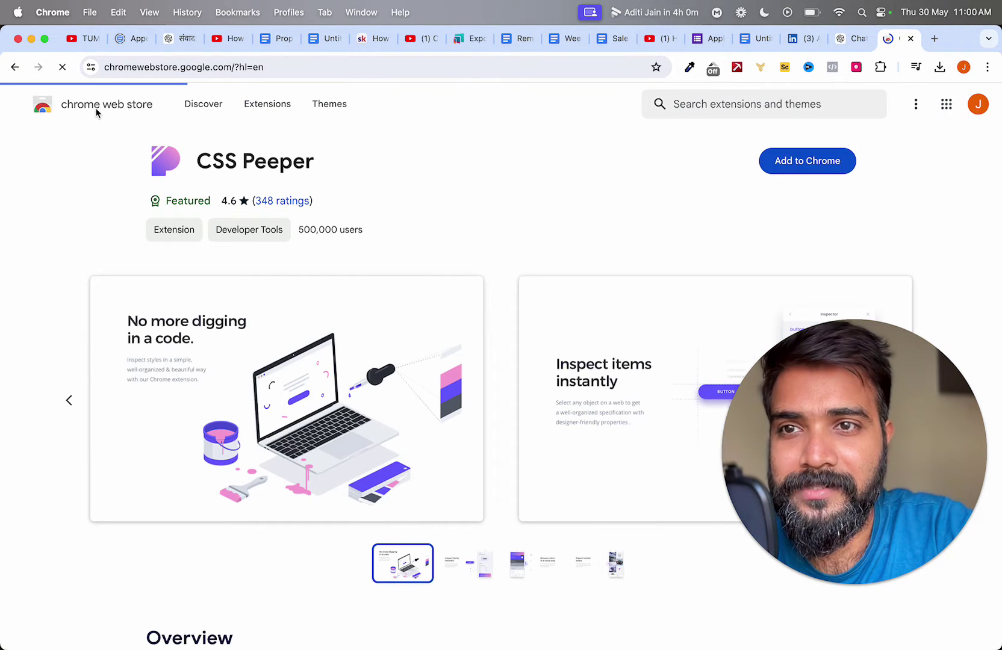
{"action": "left_click", "coordinate": [713, 105]}
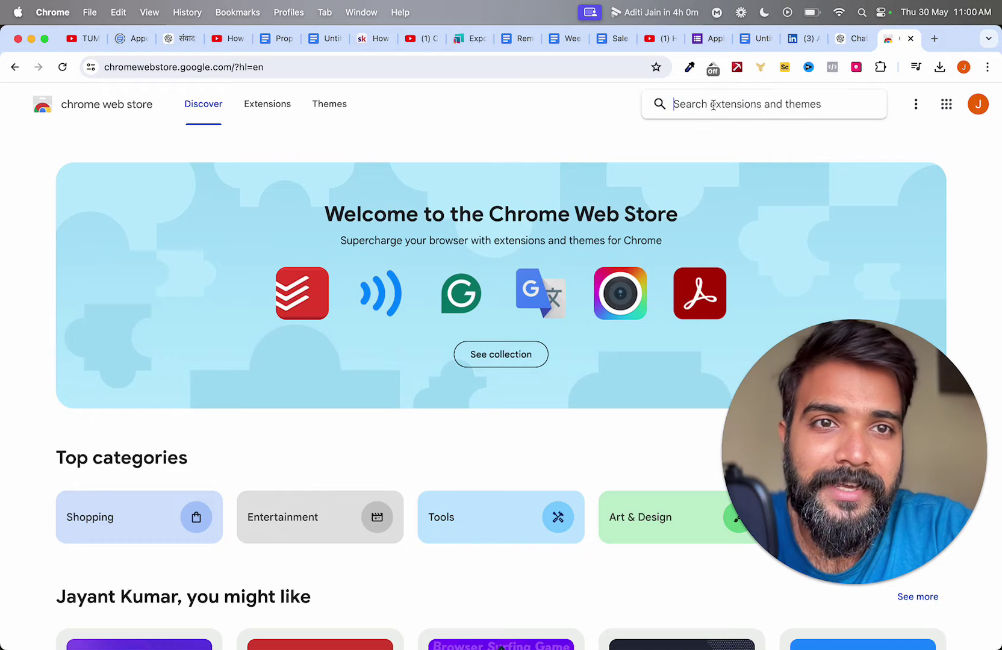
{"action": "left_click", "coordinate": [717, 143]}
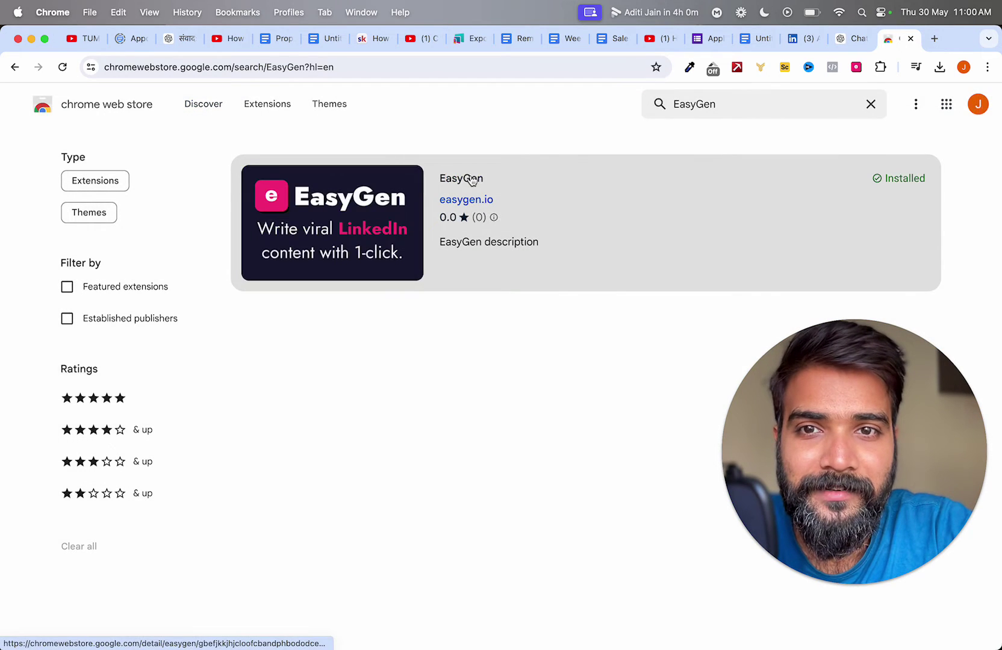
{"action": "left_click", "coordinate": [473, 185]}
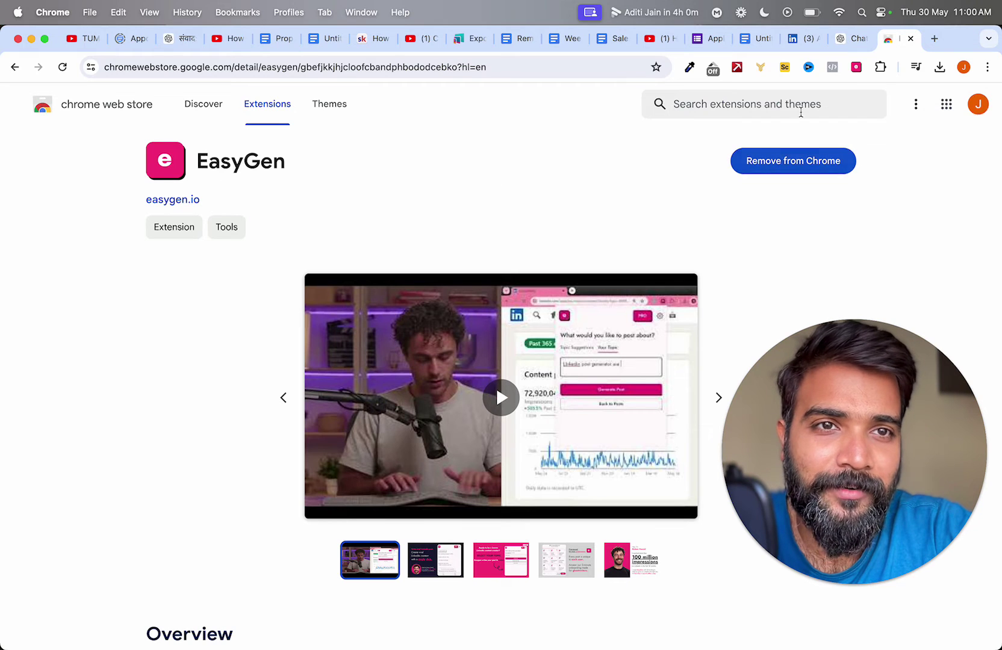
Step: Check the EasyGen toolbar panel, close it, and switch to the other Chrome profile
{"action": "left_click", "coordinate": [855, 69]}
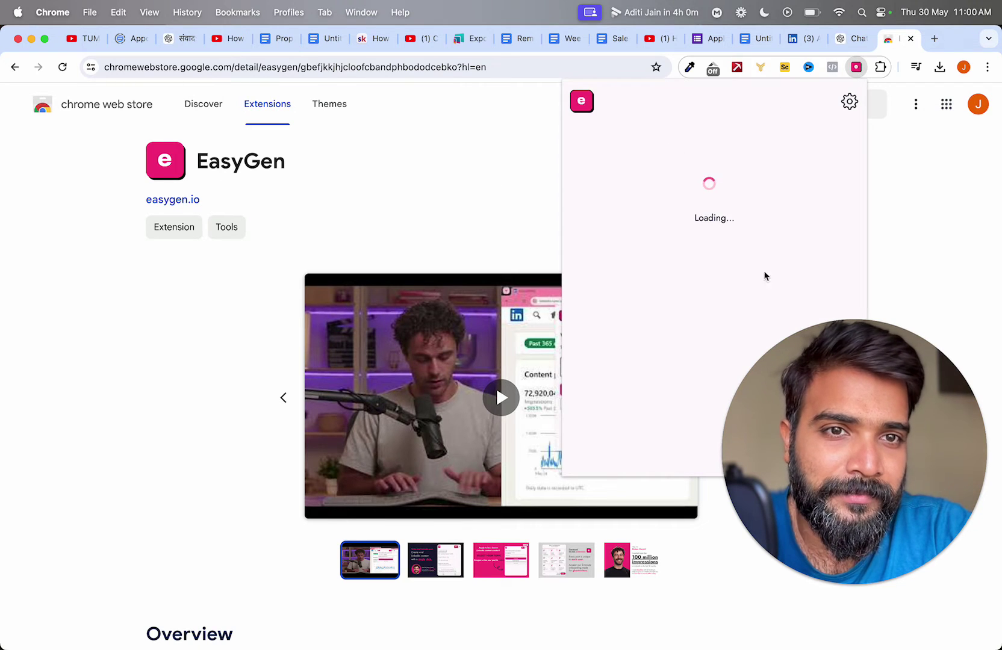
{"action": "left_click_drag", "start_coordinate": [877, 470], "coordinate": [114, 473]}
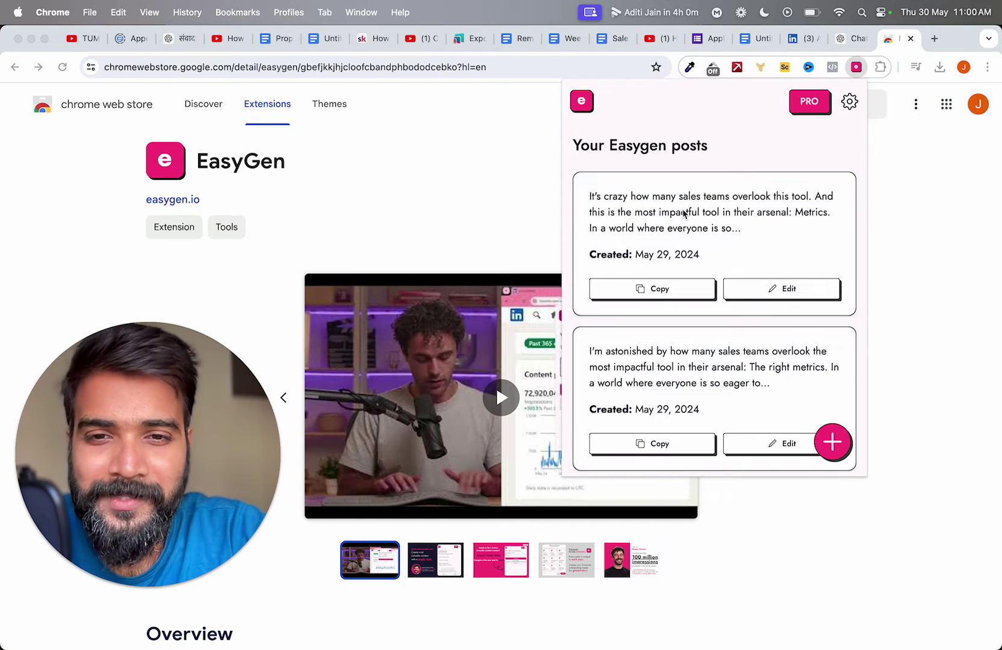
{"action": "left_click", "coordinate": [463, 152]}
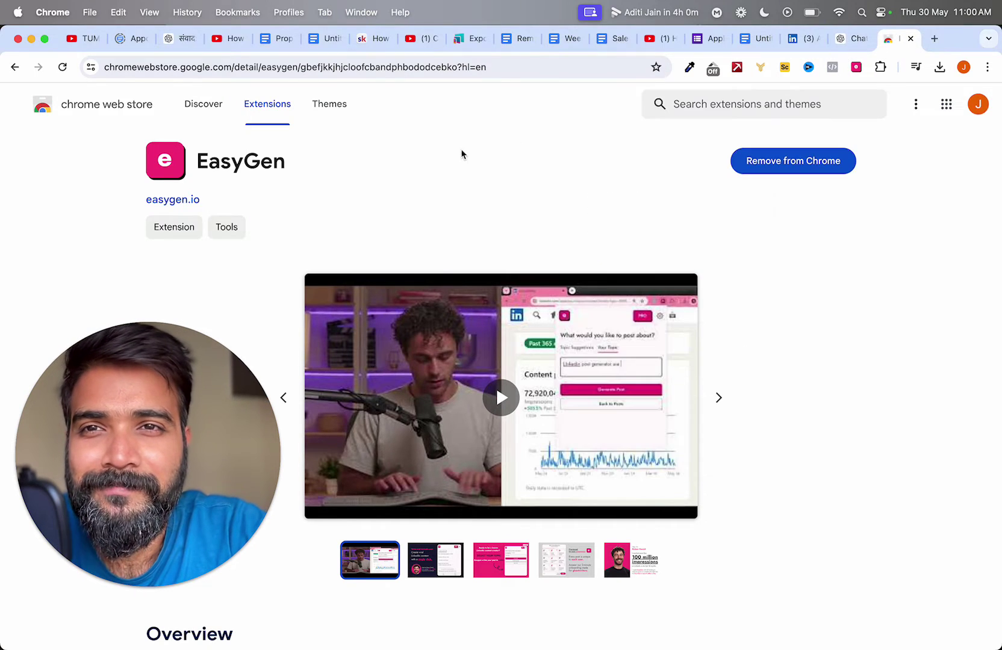
{"action": "left_click", "coordinate": [289, 12]}
{"action": "left_click", "coordinate": [321, 107]}
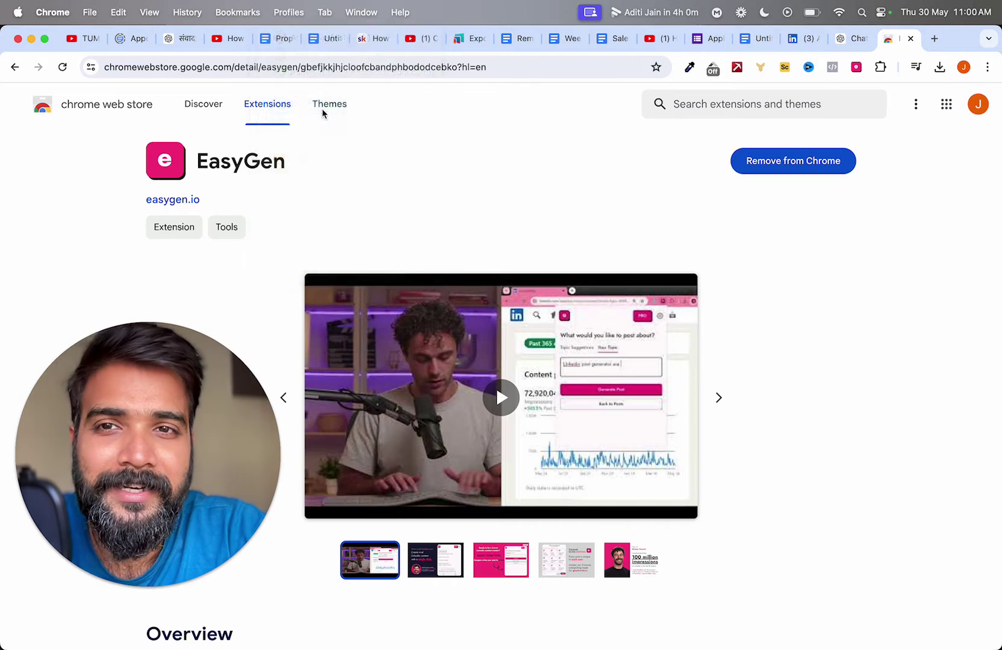
Step: Open chromewebstore.google.com in a new tab, search 'easygen' and confirm adding the extension
{"action": "left_click", "coordinate": [932, 35]}
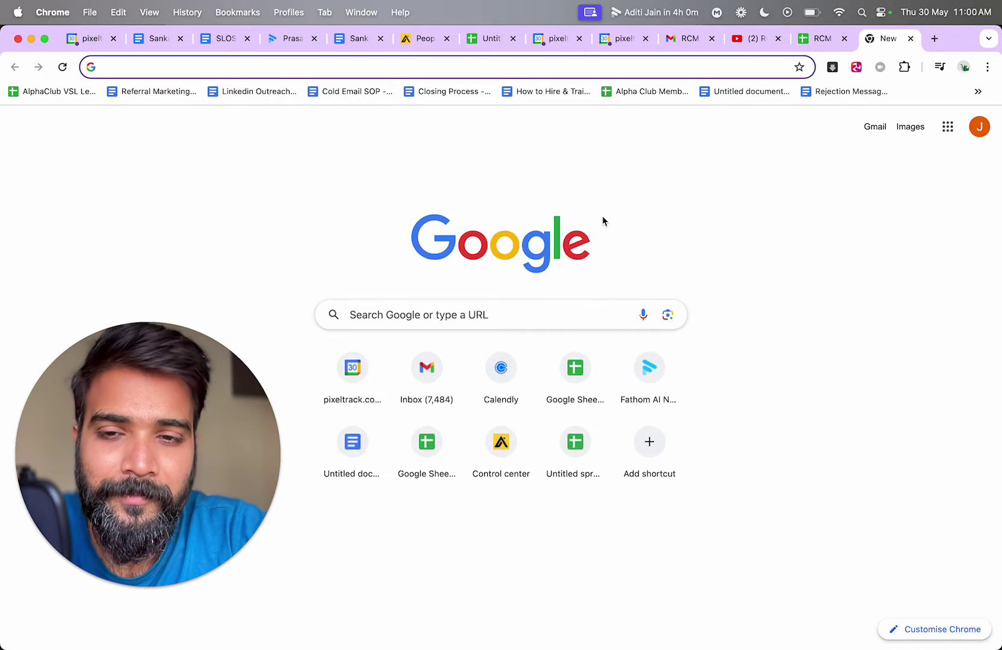
{"action": "type", "text": "chromewe"}
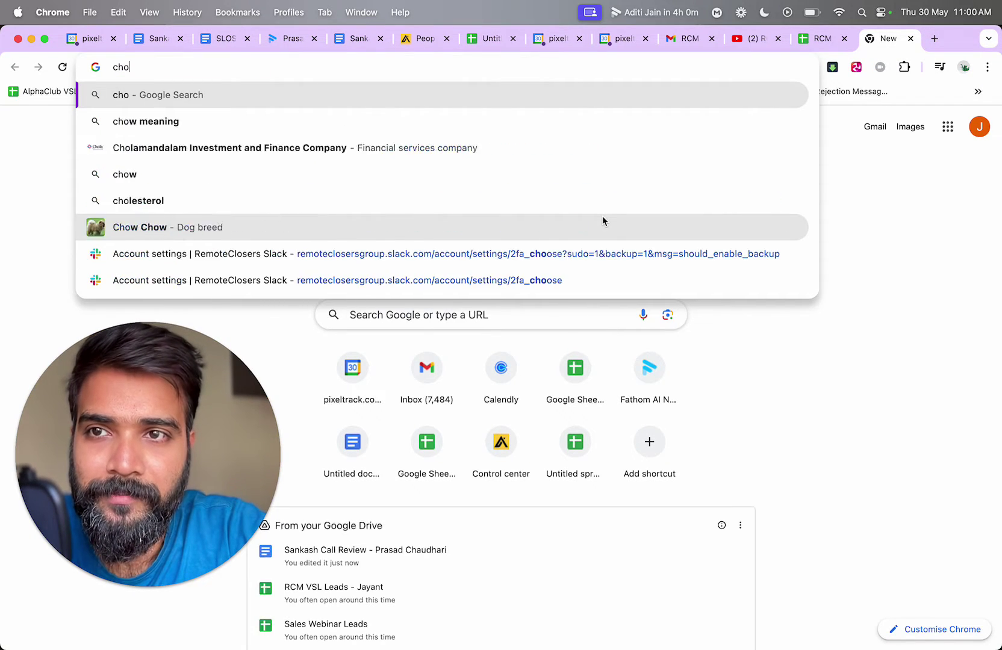
{"action": "type", "text": "bsto"}
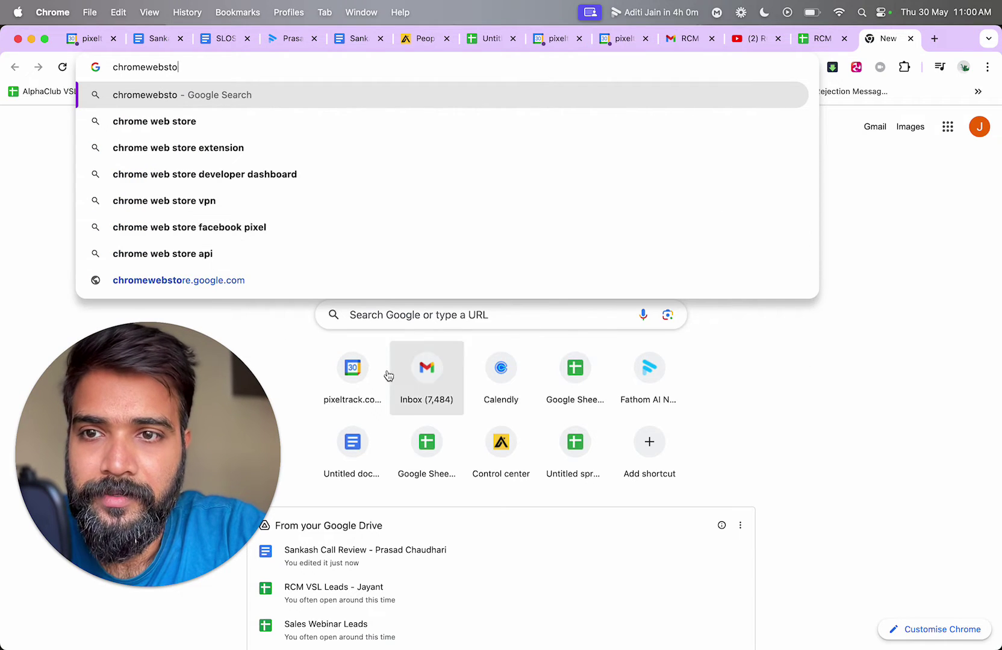
{"action": "left_click", "coordinate": [309, 292]}
{"action": "left_click_drag", "start_coordinate": [189, 478], "coordinate": [866, 542]}
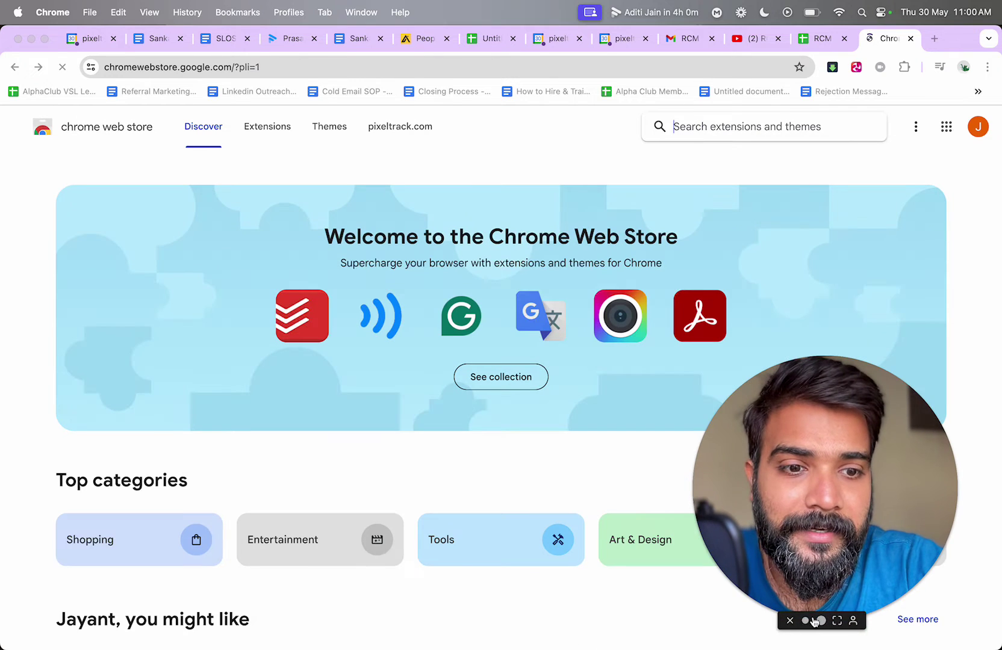
{"action": "left_click", "coordinate": [814, 621]}
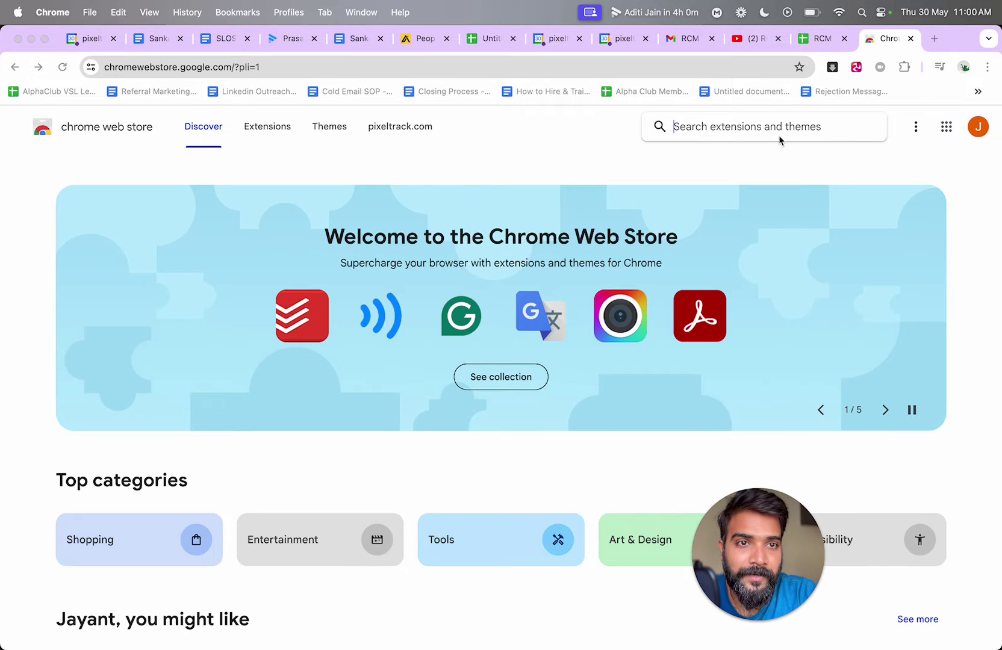
{"action": "type", "text": "easygen"}
{"action": "key", "text": "Return"}
{"action": "left_click", "coordinate": [515, 212]}
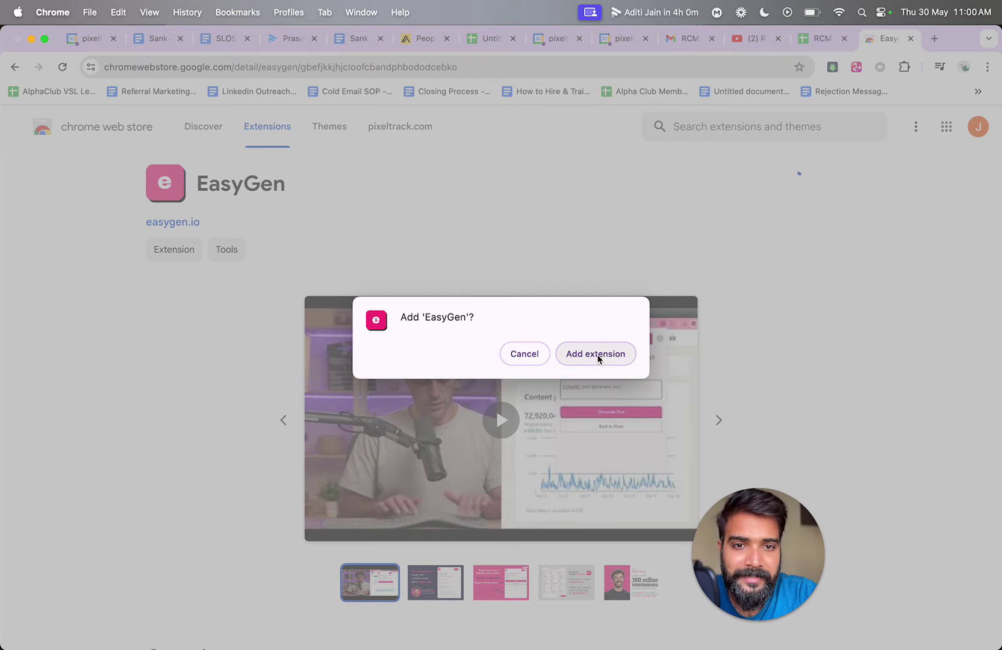
{"action": "left_click", "coordinate": [602, 352]}
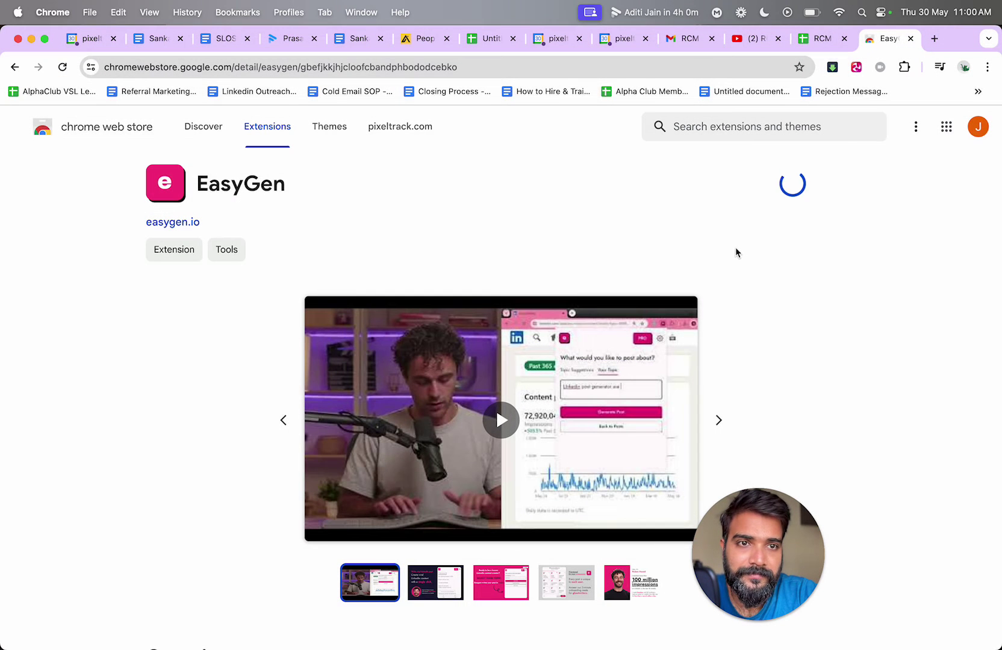
Step: Pin EasyGen to the toolbar and open its sign-in panel
{"action": "left_click", "coordinate": [880, 66]}
{"action": "left_click", "coordinate": [905, 66]}
{"action": "left_click", "coordinate": [858, 199]}
{"action": "left_click", "coordinate": [880, 67]}
{"action": "left_click", "coordinate": [880, 66]}
{"action": "left_click", "coordinate": [880, 66]}
Step: Enter the saved work email, switch to account creation, and register for a verification code
{"action": "left_click", "coordinate": [712, 322]}
{"action": "key", "text": "Down"}
{"action": "key", "text": "Down"}
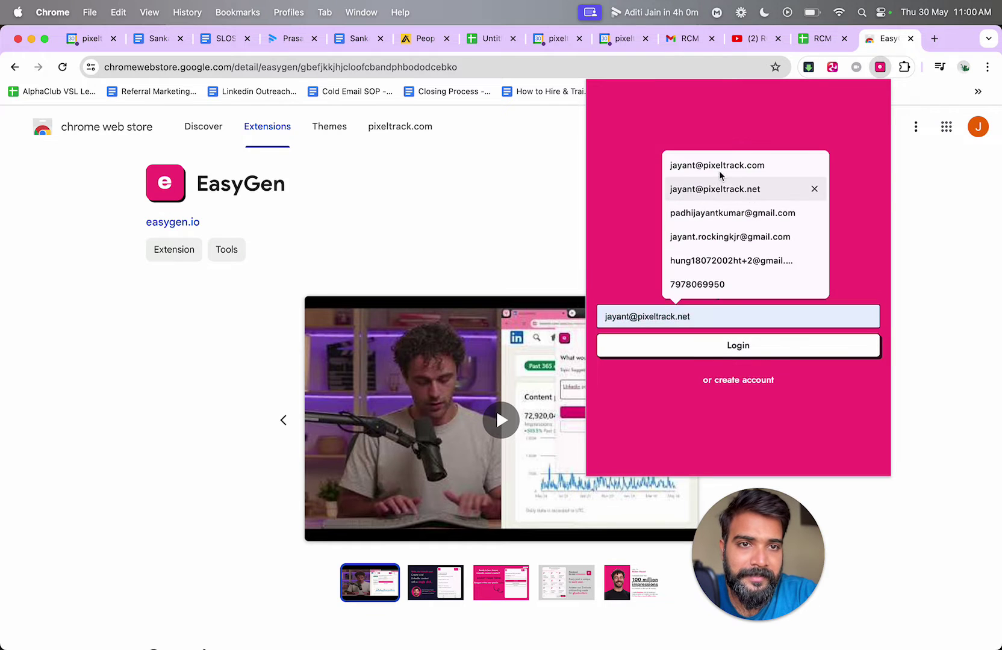
{"action": "key", "text": "Up"}
{"action": "key", "text": "Return"}
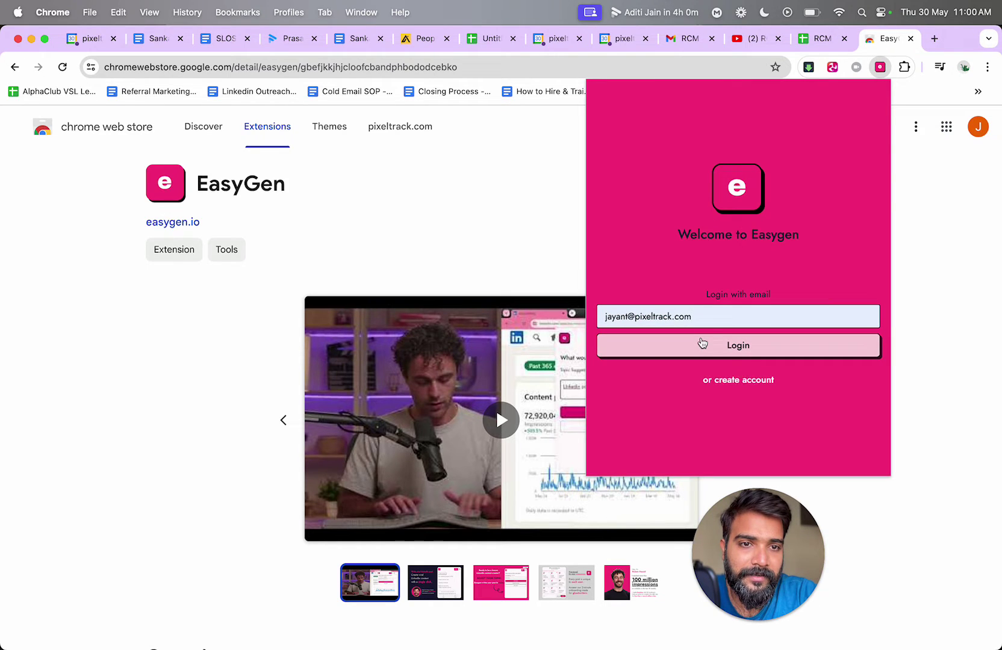
{"action": "left_click", "coordinate": [702, 343]}
{"action": "left_click", "coordinate": [747, 381]}
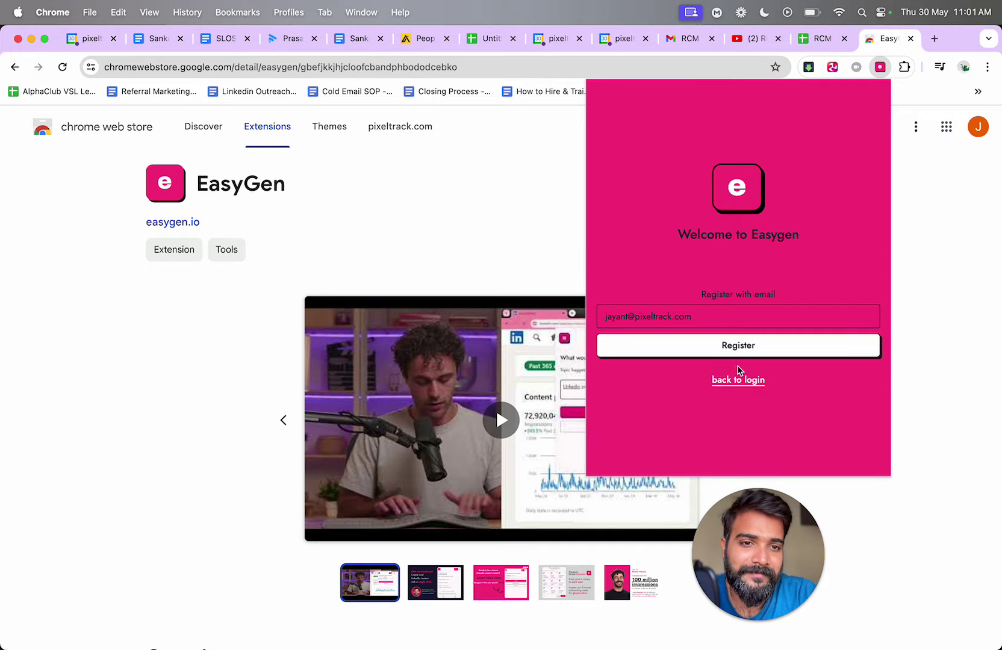
{"action": "left_click", "coordinate": [730, 347]}
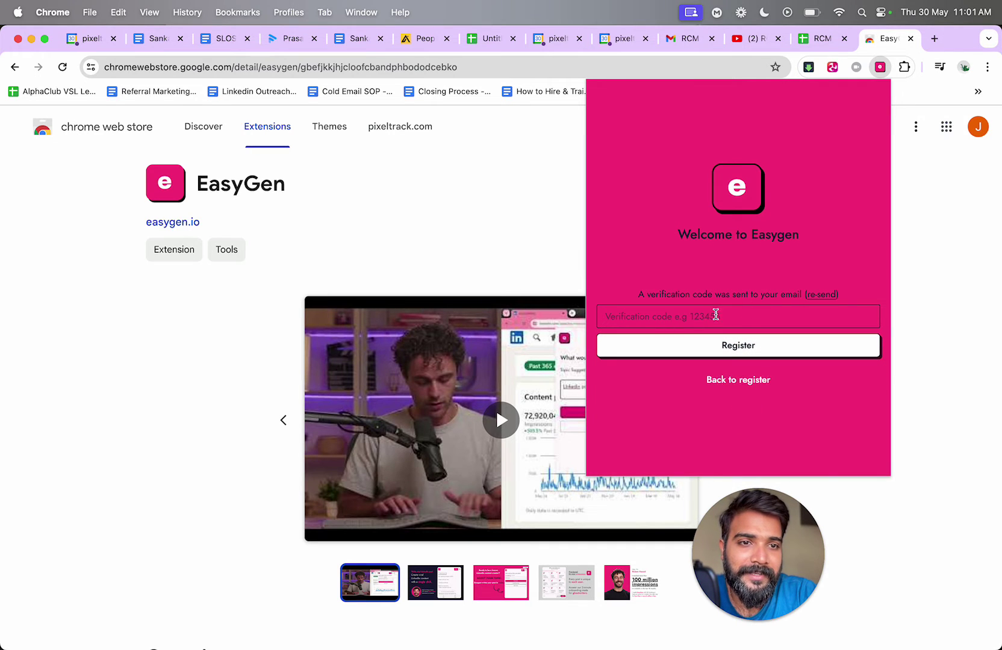
Step: Open Gmail in a new tab and copy the verification code from EasyGen's email
{"action": "left_click", "coordinate": [935, 39]}
{"action": "type", "text": "m"}
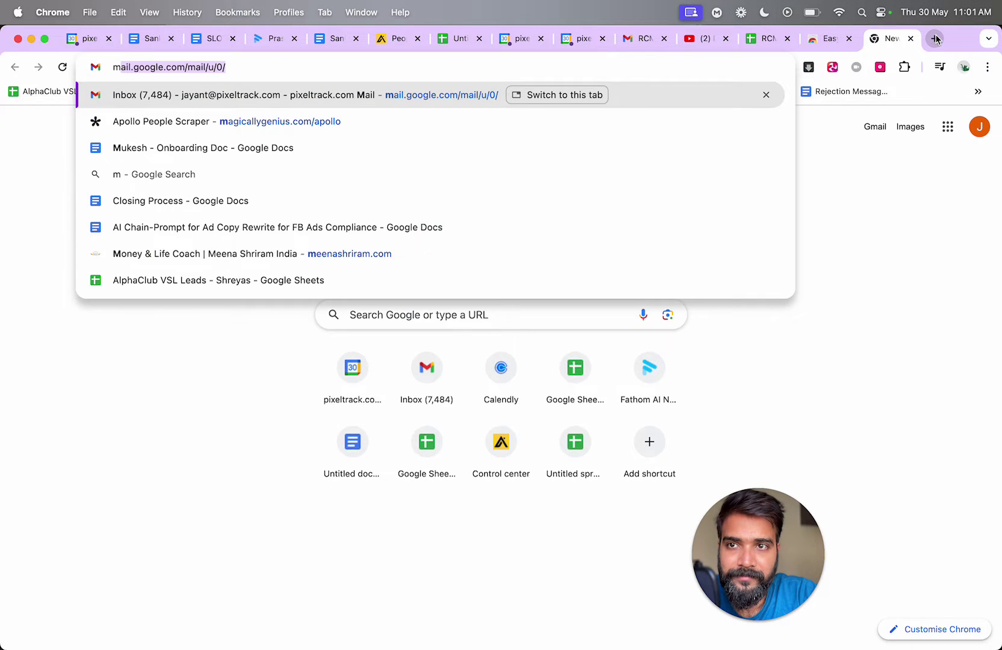
{"action": "key", "text": "Return"}
{"action": "left_click", "coordinate": [602, 195]}
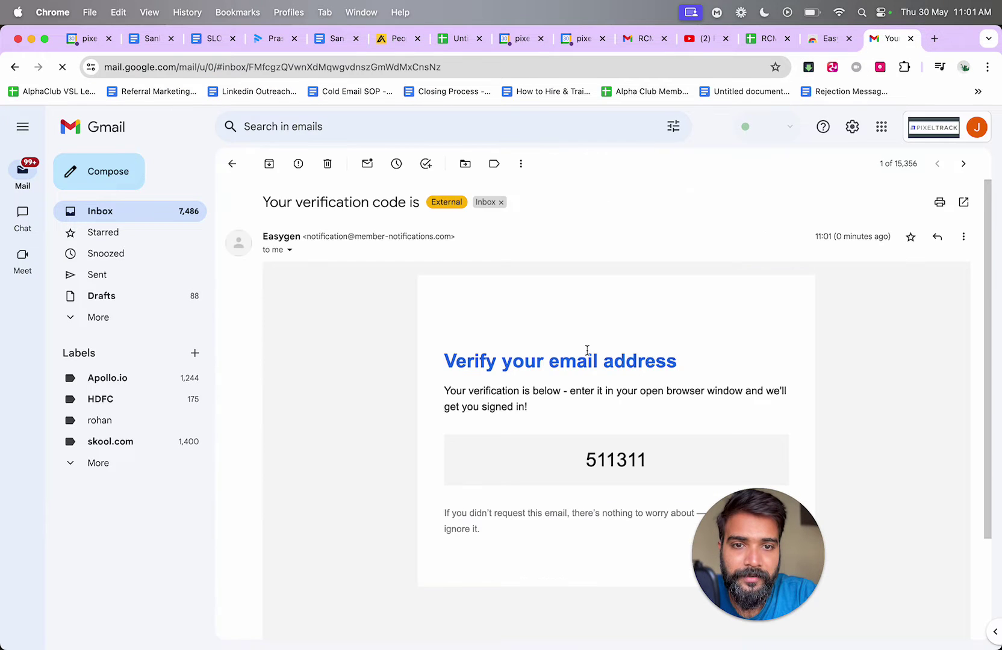
{"action": "left_click_drag", "start_coordinate": [581, 461], "coordinate": [683, 464]}
{"action": "key", "text": "super+c"}
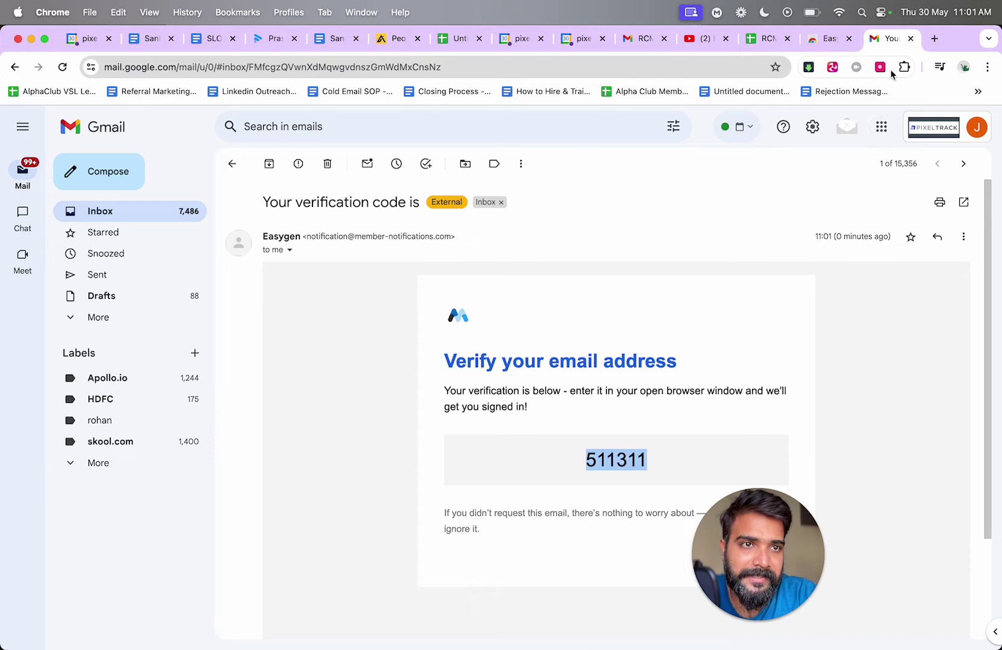
Step: Paste the verification code into the EasyGen panel and submit the registration
{"action": "left_click", "coordinate": [880, 66]}
{"action": "left_click", "coordinate": [727, 323]}
{"action": "key", "text": "super+v"}
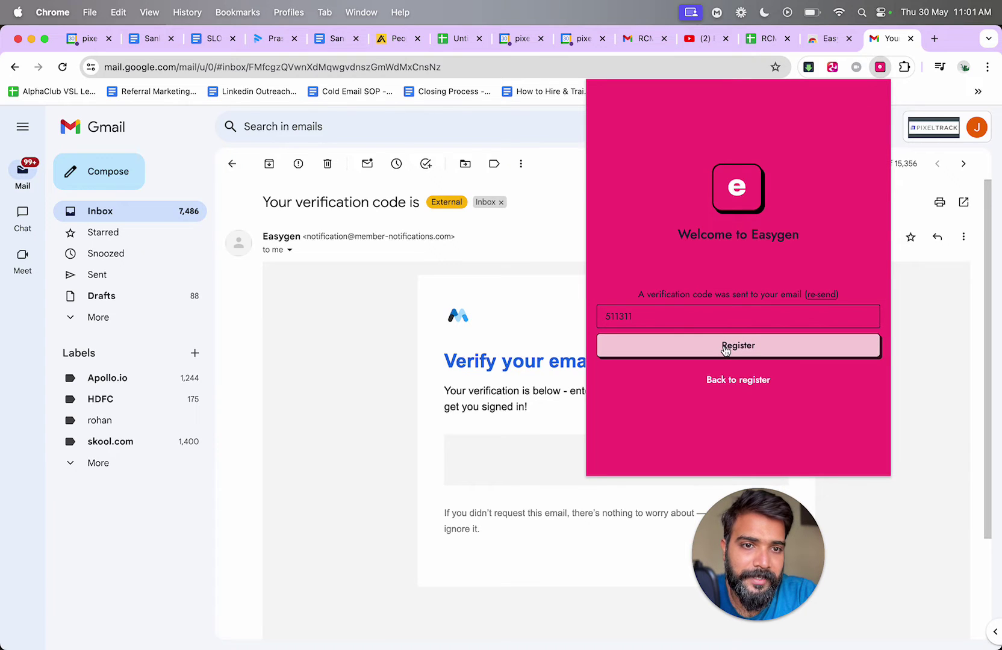
{"action": "left_click", "coordinate": [725, 350]}
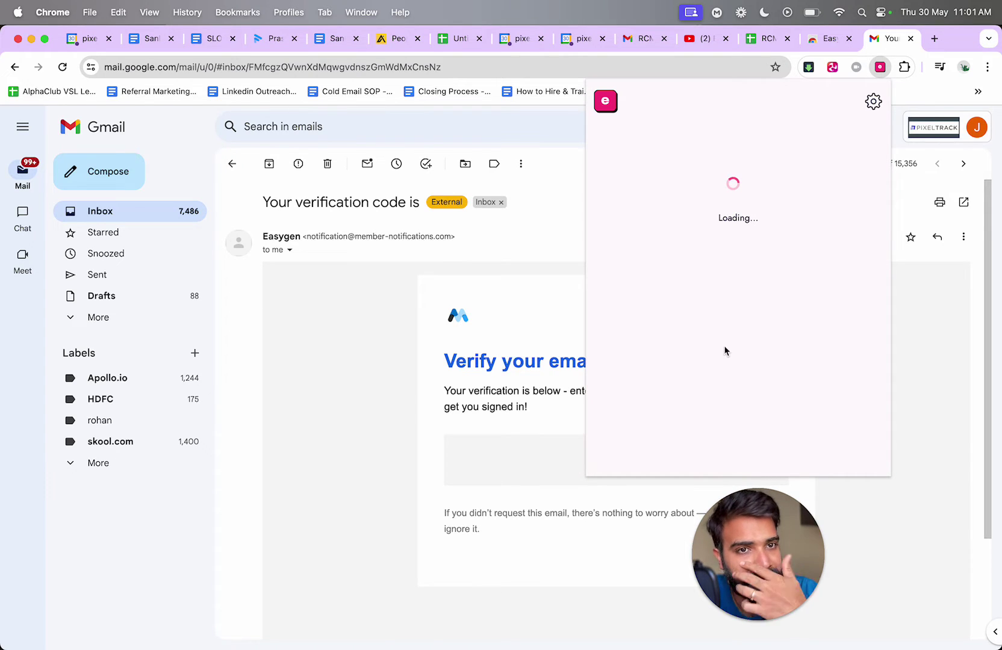
Step: Choose Educational Content, Case Studies and Thought Leadership Strategies as topics, then continue
{"action": "left_click_drag", "start_coordinate": [699, 574], "coordinate": [497, 137]}
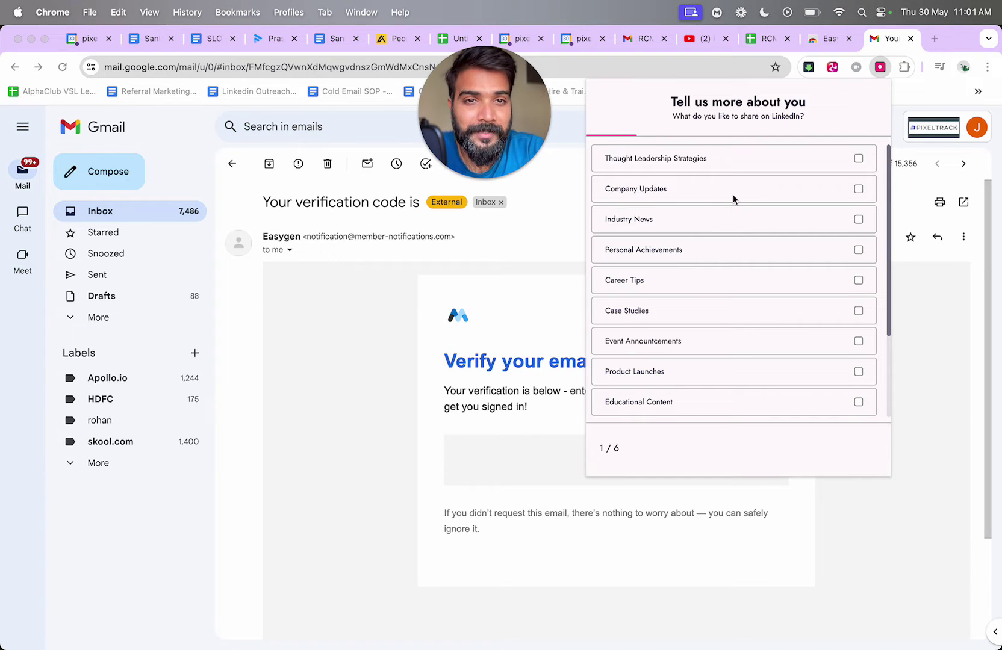
{"action": "left_click", "coordinate": [859, 403]}
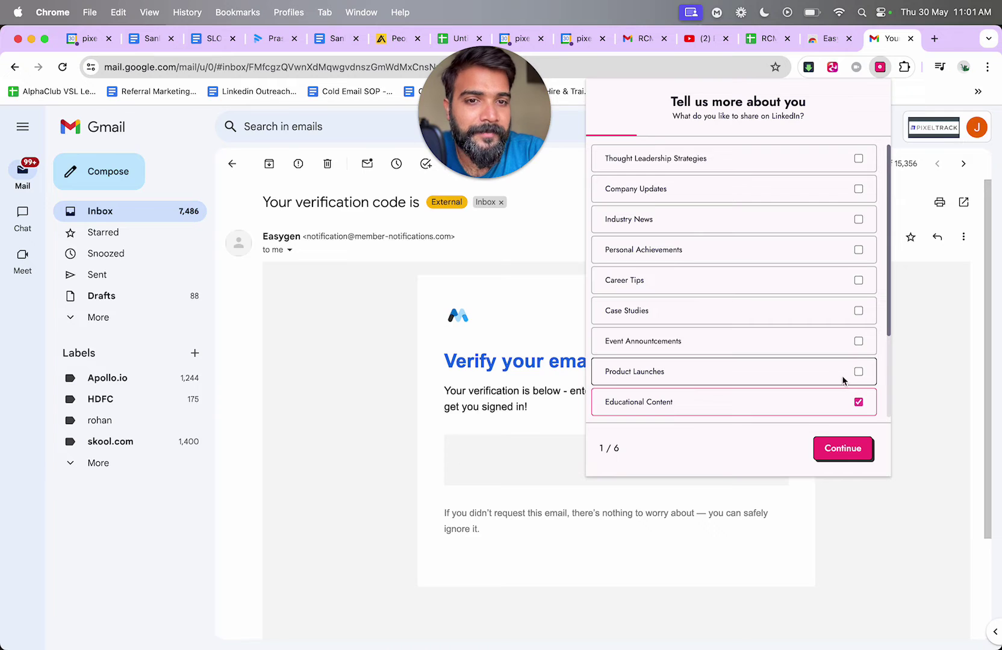
{"action": "left_click", "coordinate": [859, 311]}
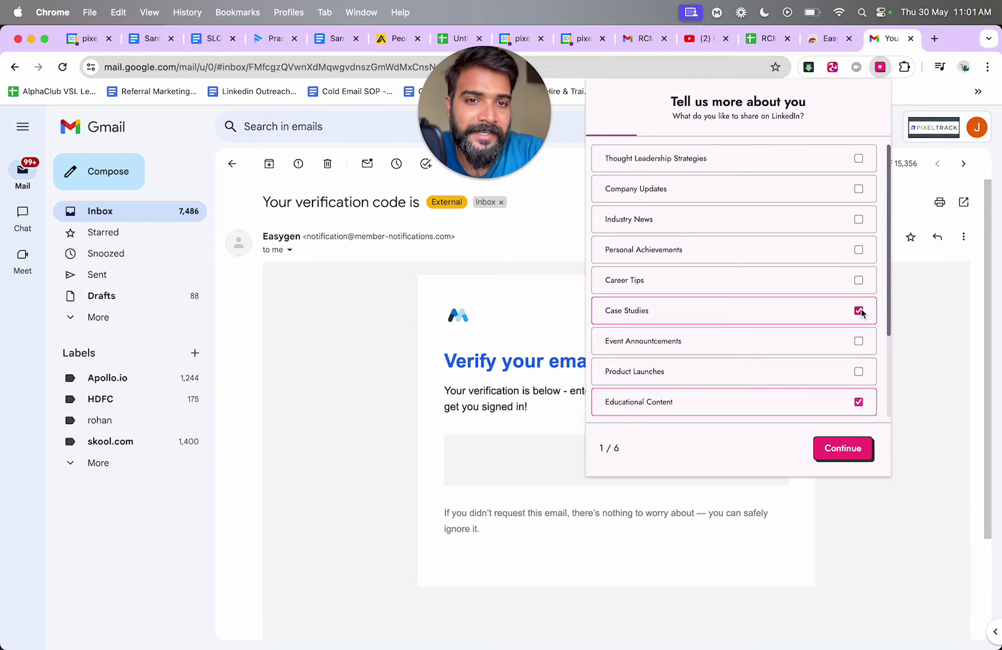
{"action": "left_click", "coordinate": [859, 159]}
{"action": "scroll", "coordinate": [785, 288], "scroll_direction": "down", "scroll_amount": 3}
{"action": "scroll", "coordinate": [785, 287], "scroll_direction": "up", "scroll_amount": 3}
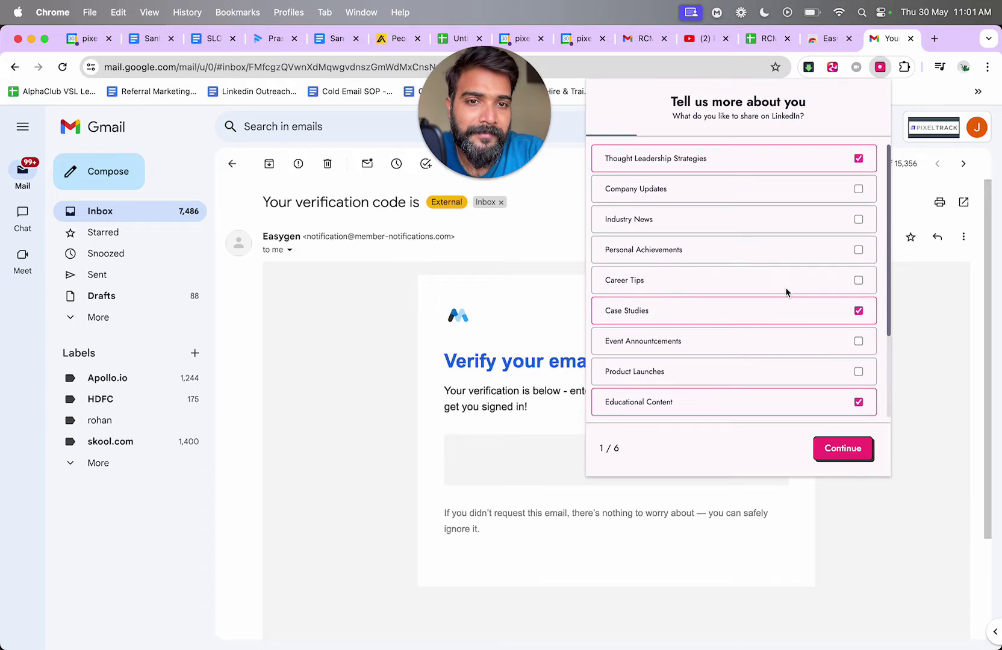
{"action": "left_click", "coordinate": [851, 445]}
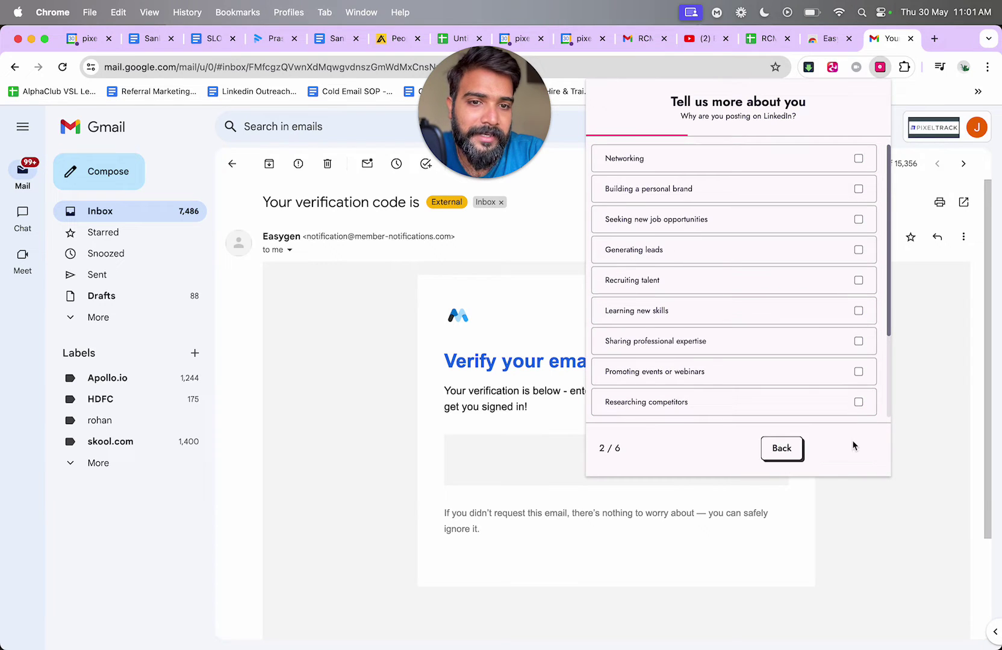
Step: Choose personal brand, generating leads, sharing expertise and promoting events as posting goals, then continue
{"action": "left_click", "coordinate": [859, 190]}
{"action": "left_click", "coordinate": [858, 250]}
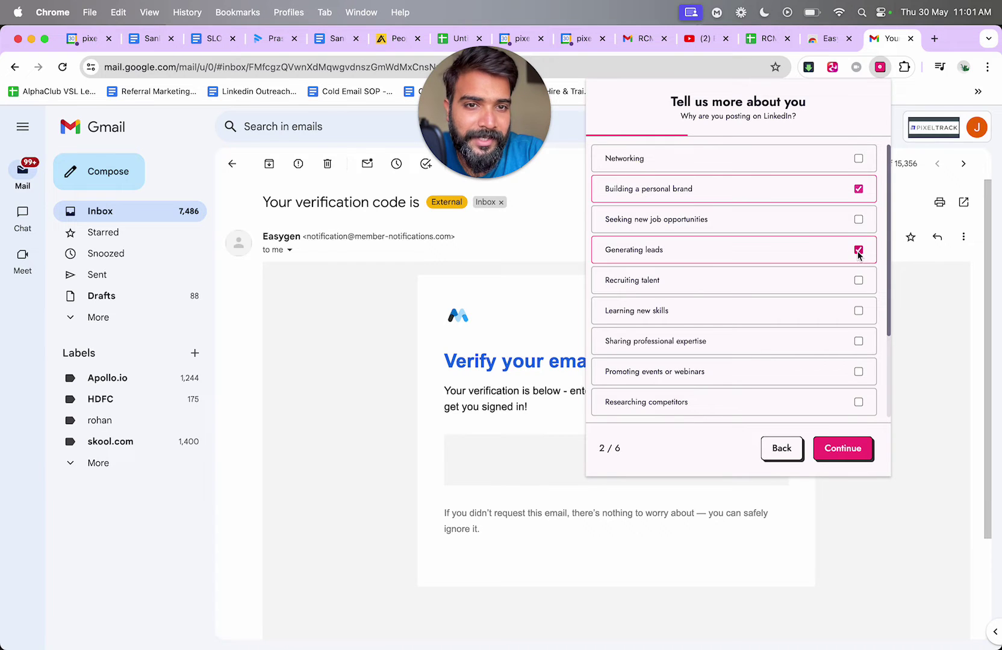
{"action": "scroll", "coordinate": [858, 256], "scroll_direction": "down", "scroll_amount": 3}
{"action": "left_click", "coordinate": [859, 278]}
{"action": "left_click", "coordinate": [859, 309]}
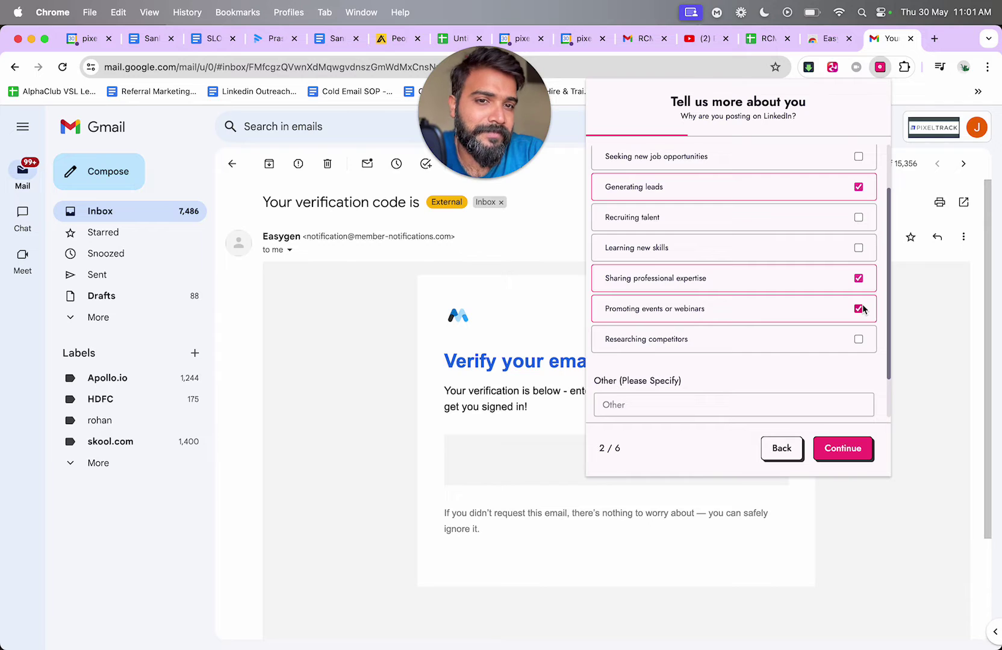
{"action": "scroll", "coordinate": [862, 311], "scroll_direction": "up", "scroll_amount": 3}
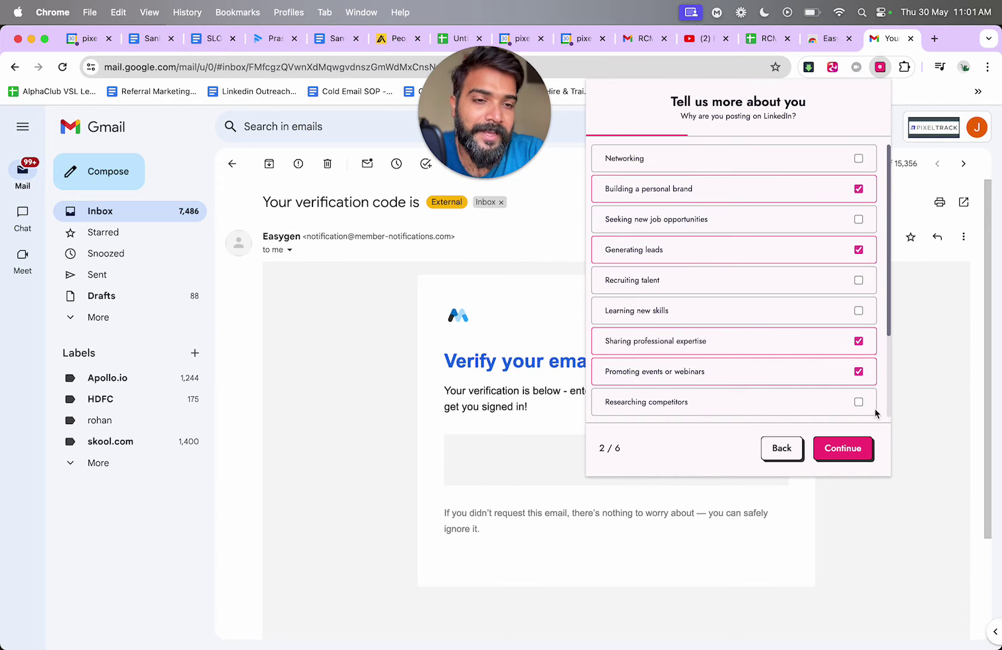
{"action": "left_click", "coordinate": [860, 453]}
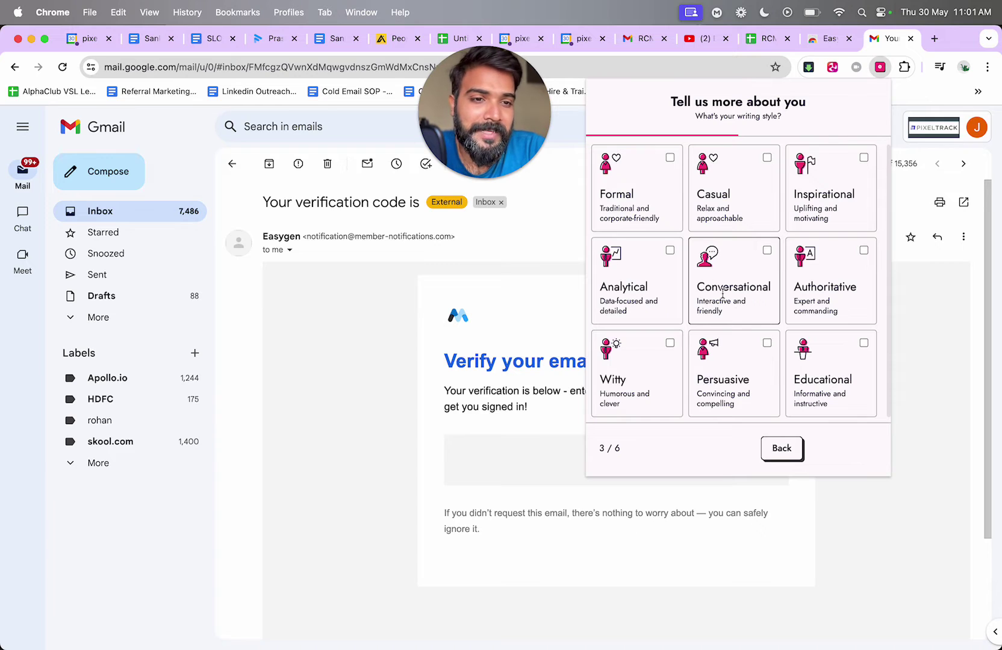
Step: Pick Educational, Authoritative, Inspirational and Analytical writing styles, then continue
{"action": "left_click", "coordinate": [863, 345]}
{"action": "left_click", "coordinate": [853, 250]}
{"action": "left_click", "coordinate": [850, 212]}
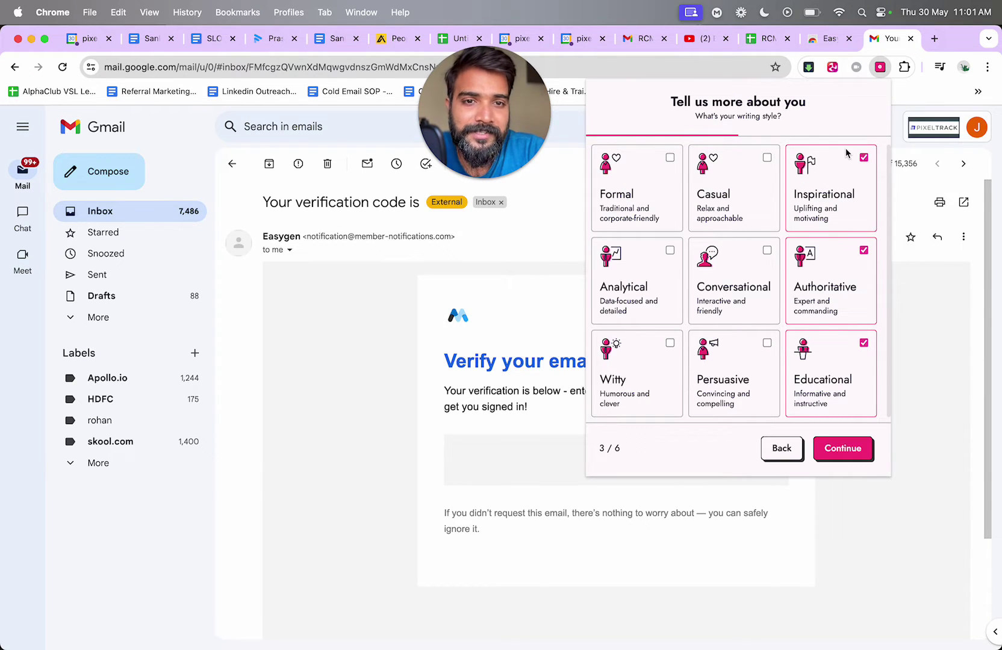
{"action": "left_click", "coordinate": [656, 272]}
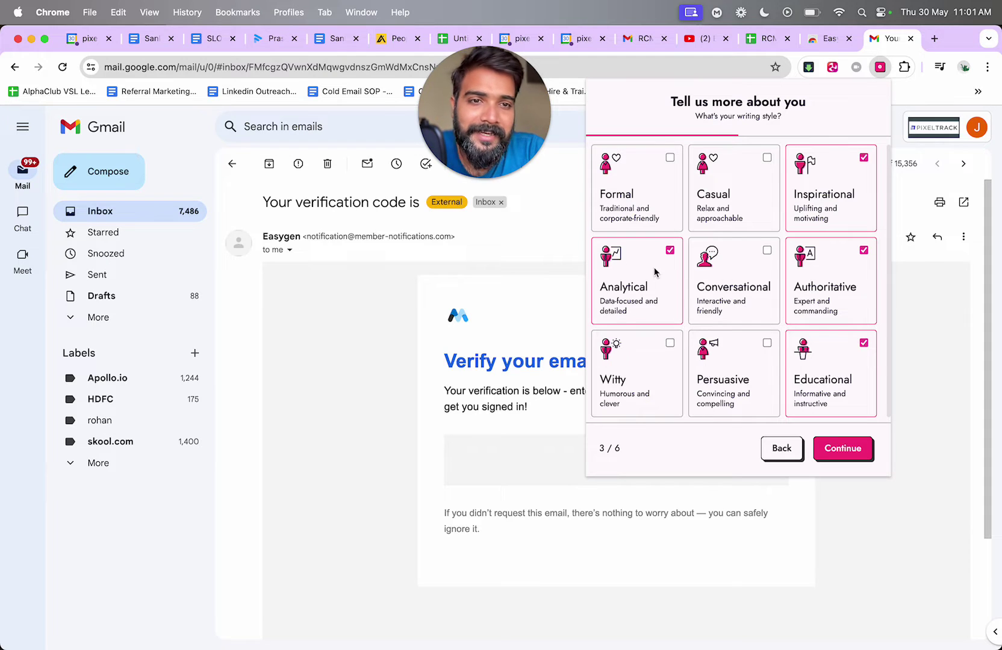
{"action": "left_click", "coordinate": [851, 456]}
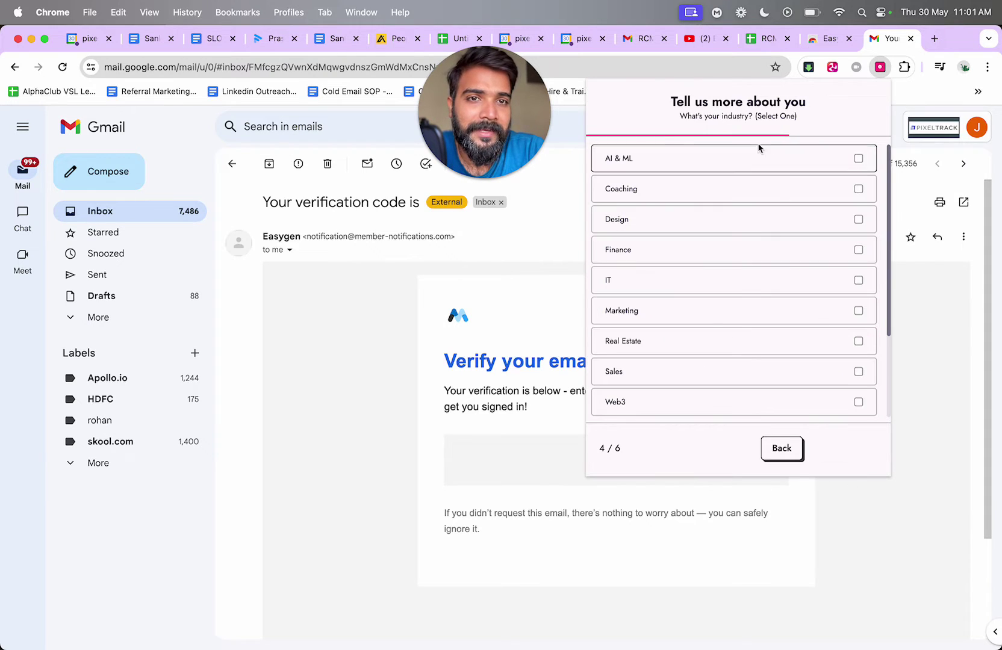
Step: Select IT as the industry and add a custom 'Software Development' industry
{"action": "scroll", "coordinate": [708, 332], "scroll_direction": "down", "scroll_amount": 3}
{"action": "scroll", "coordinate": [709, 333], "scroll_direction": "up", "scroll_amount": 3}
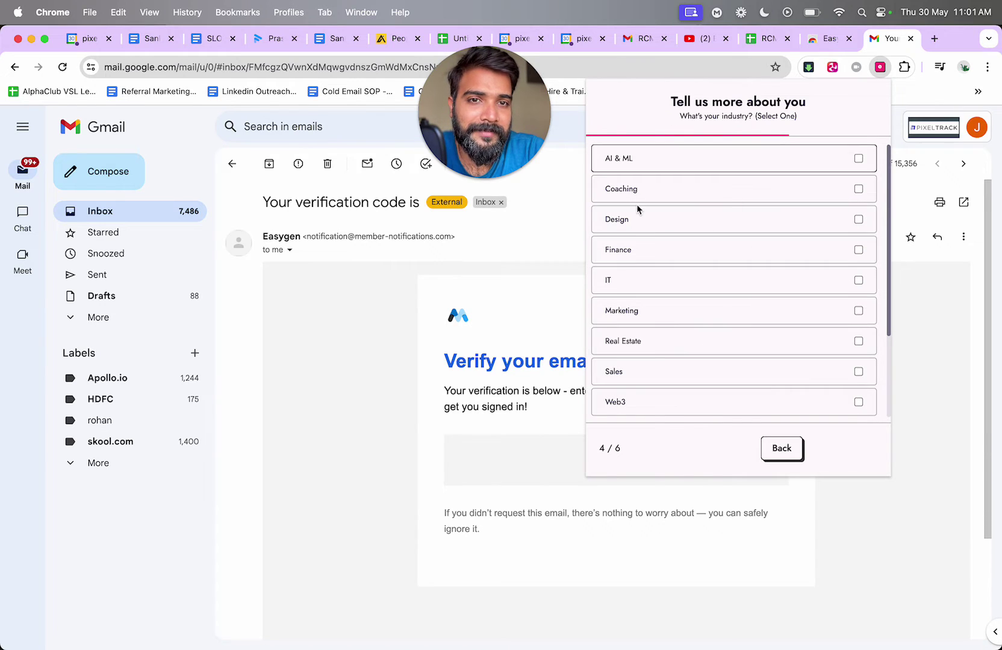
{"action": "left_click", "coordinate": [859, 281]}
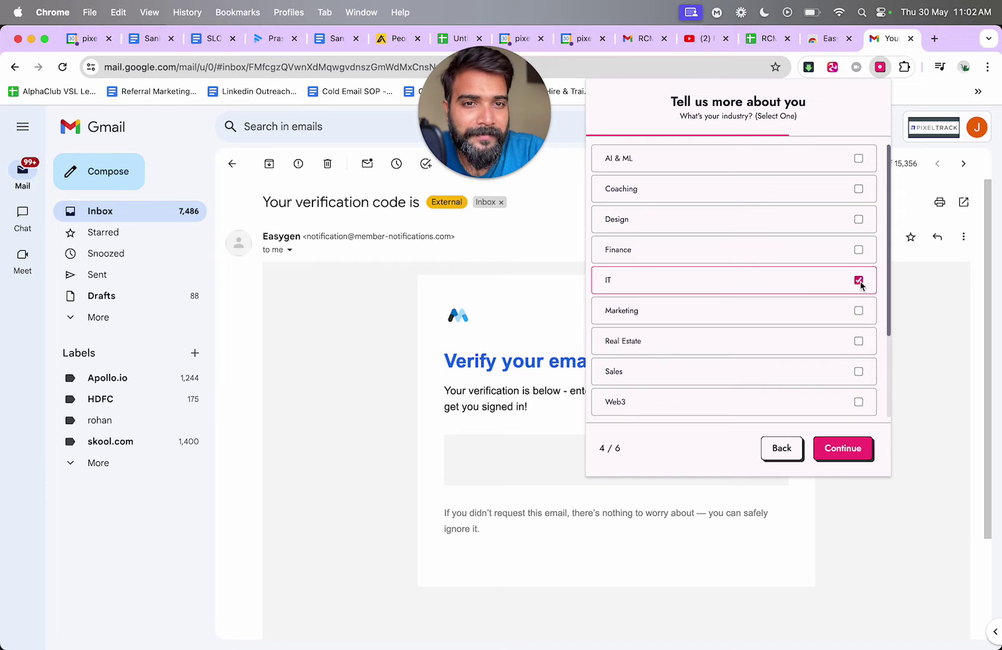
{"action": "scroll", "coordinate": [797, 280], "scroll_direction": "down", "scroll_amount": 1}
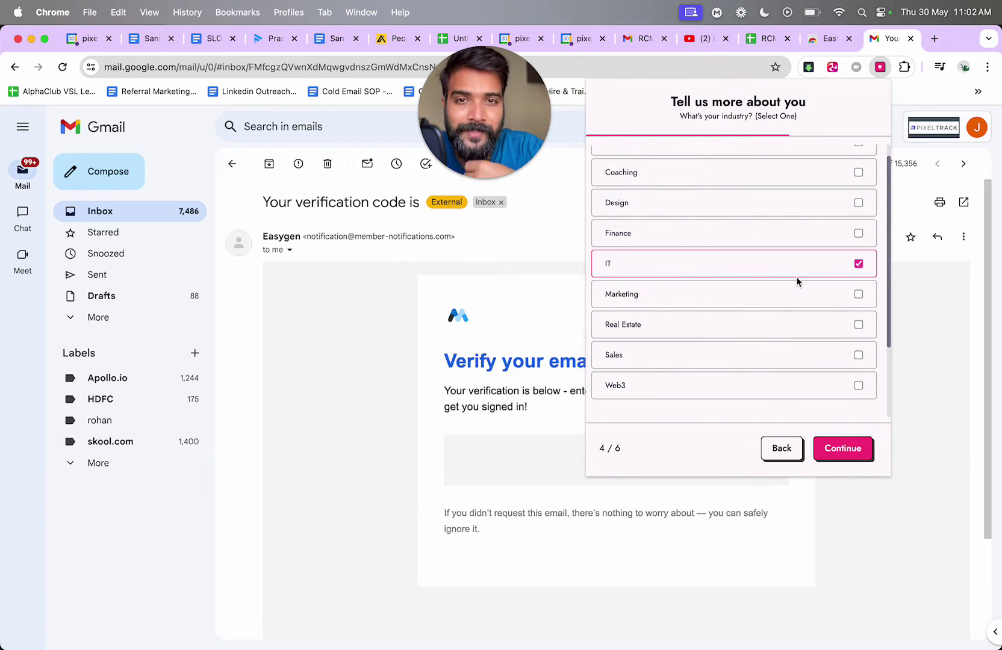
{"action": "scroll", "coordinate": [796, 280], "scroll_direction": "up", "scroll_amount": 1}
{"action": "scroll", "coordinate": [795, 282], "scroll_direction": "down", "scroll_amount": 6}
{"action": "left_click", "coordinate": [743, 345]}
{"action": "type", "text": "Software Development"}
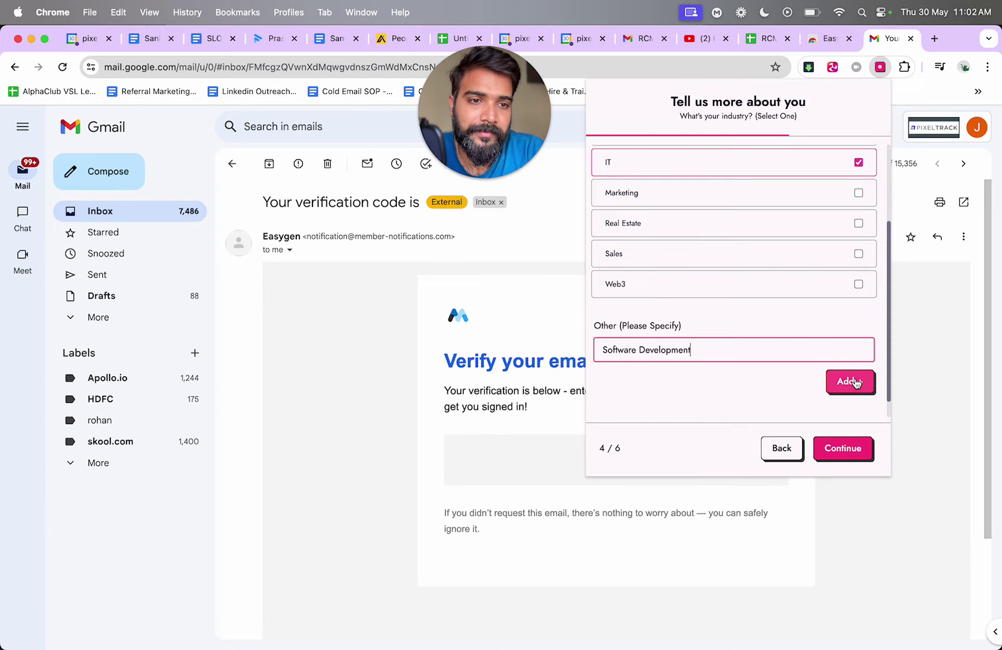
{"action": "left_click", "coordinate": [855, 383]}
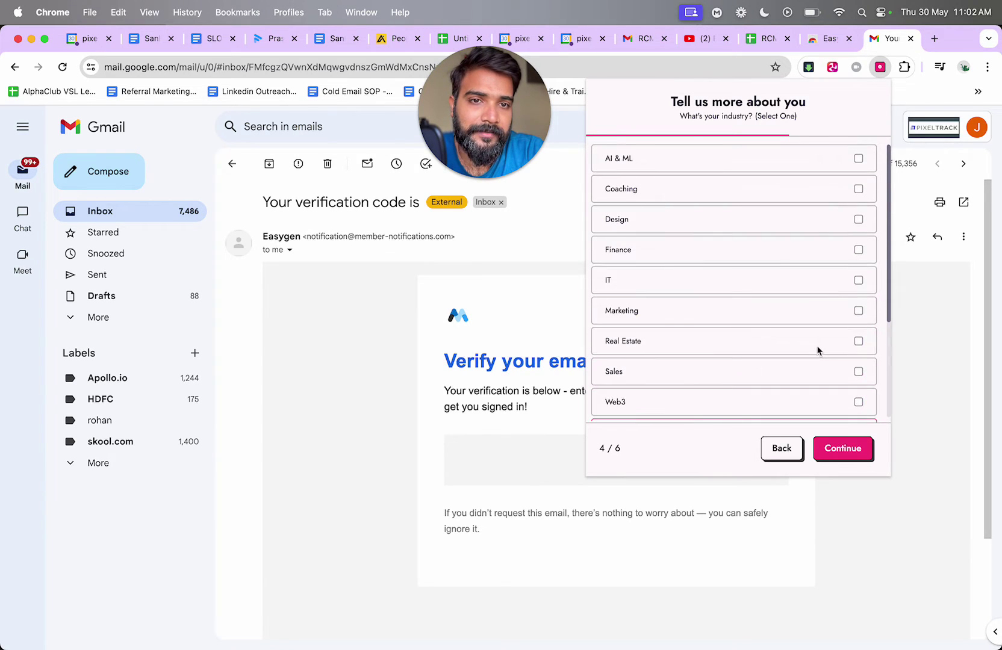
Step: Settle on Executive (CEO, CFO, CTO, etc.) as the job description and continue
{"action": "left_click", "coordinate": [849, 444]}
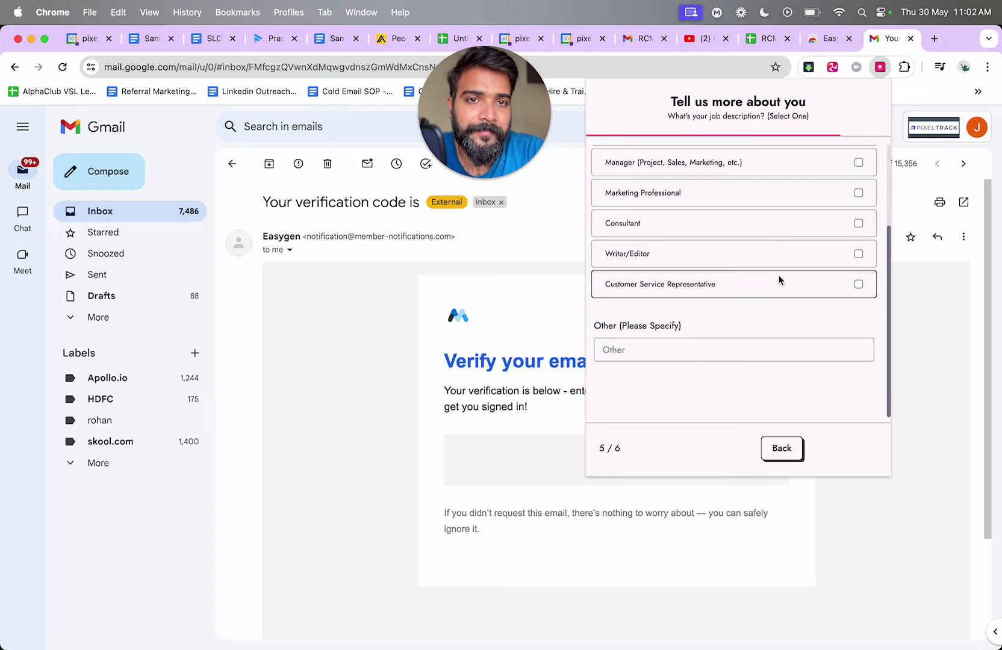
{"action": "left_click", "coordinate": [799, 160]}
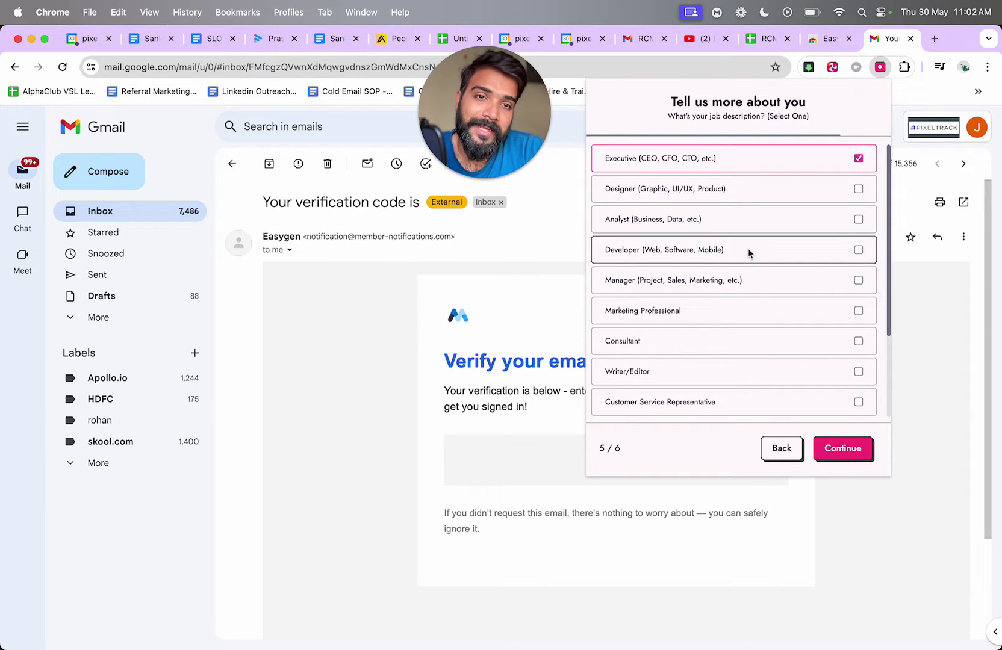
{"action": "left_click", "coordinate": [822, 241]}
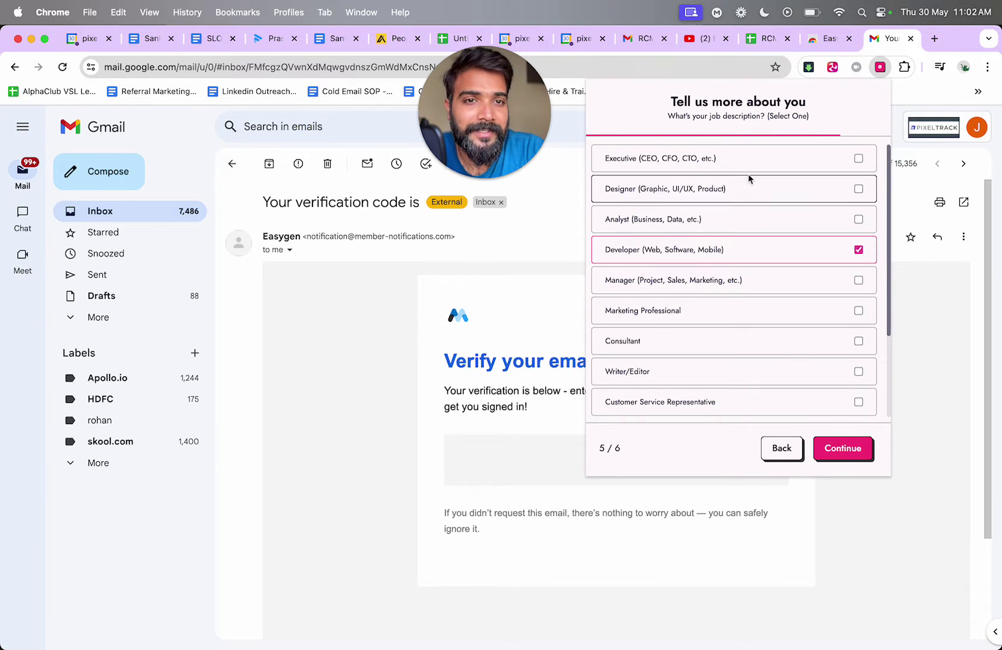
{"action": "left_click", "coordinate": [738, 158]}
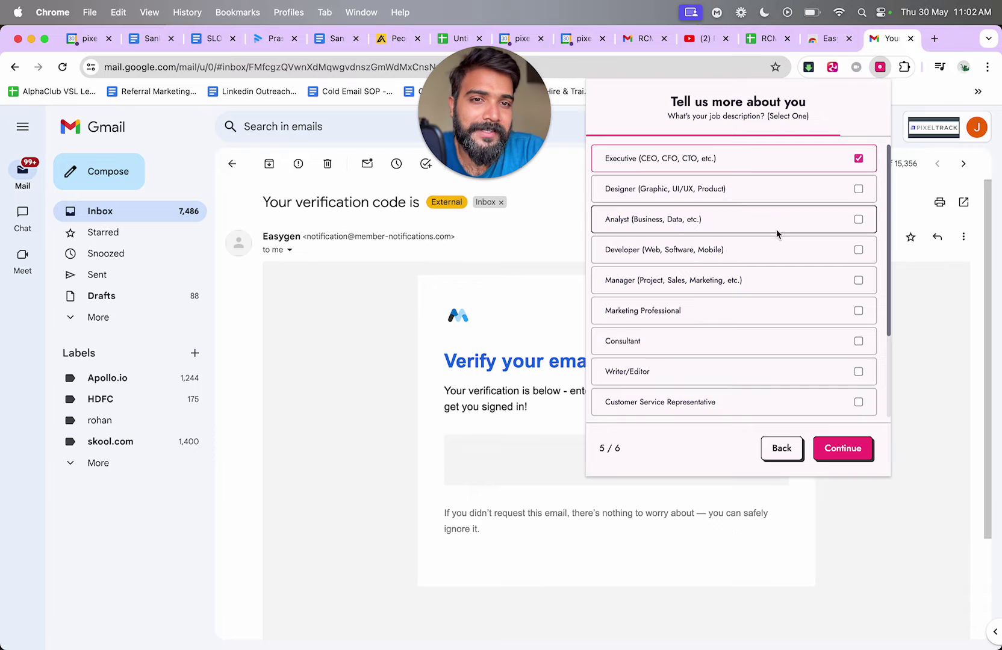
{"action": "left_click", "coordinate": [836, 444]}
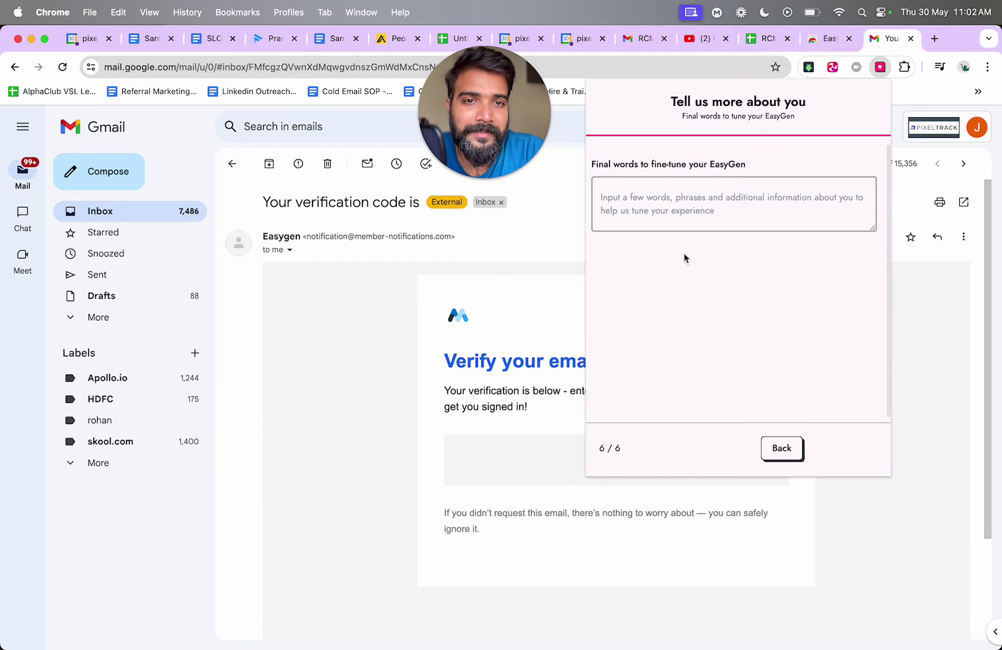
Step: Add the note that every coaching institute can become a national or global name with the right infrastructure, then finish
{"action": "left_click", "coordinate": [668, 210]}
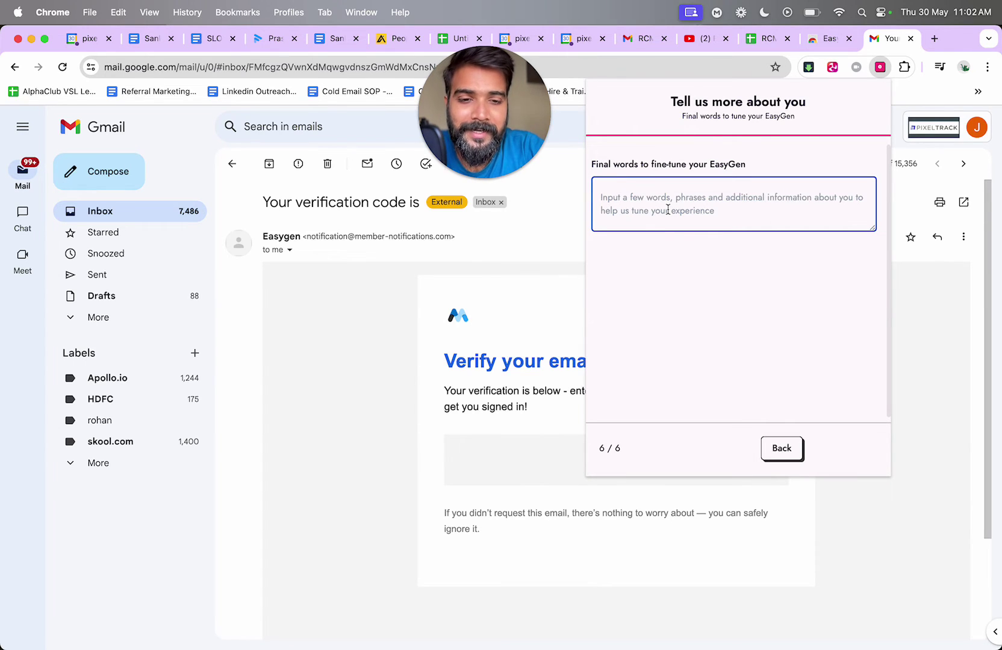
{"action": "type", "text": "i absolutely fe"}
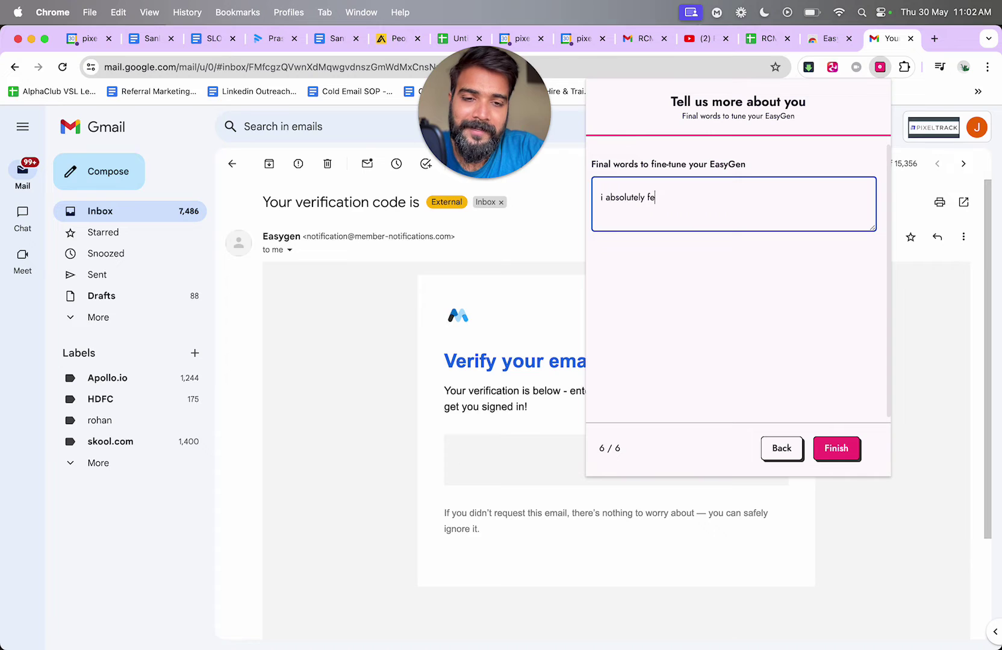
{"action": "type", "text": "agt "}
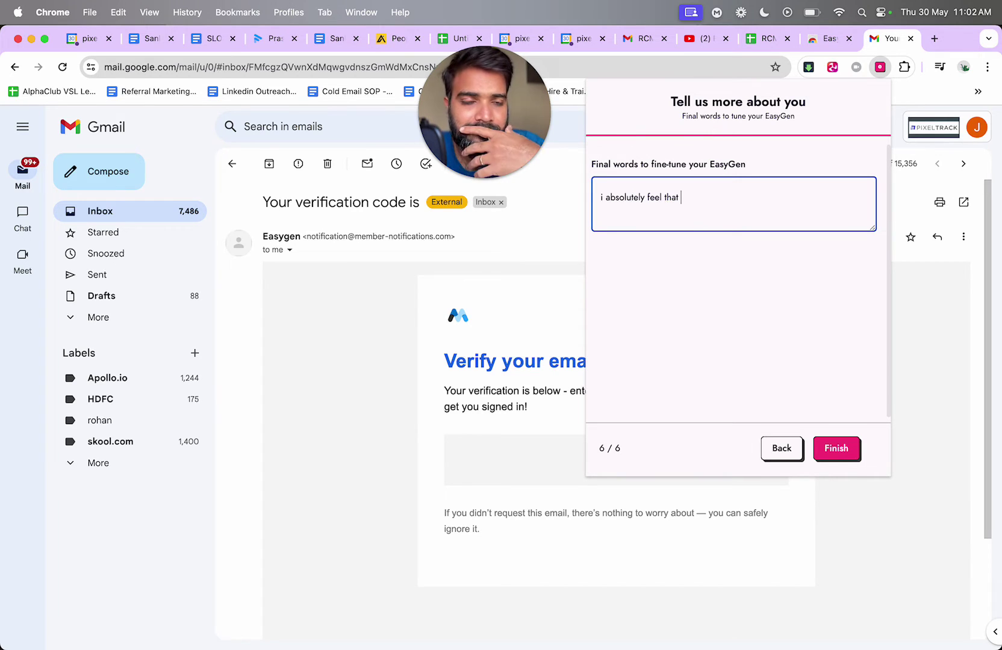
{"action": "type", "text": "every"}
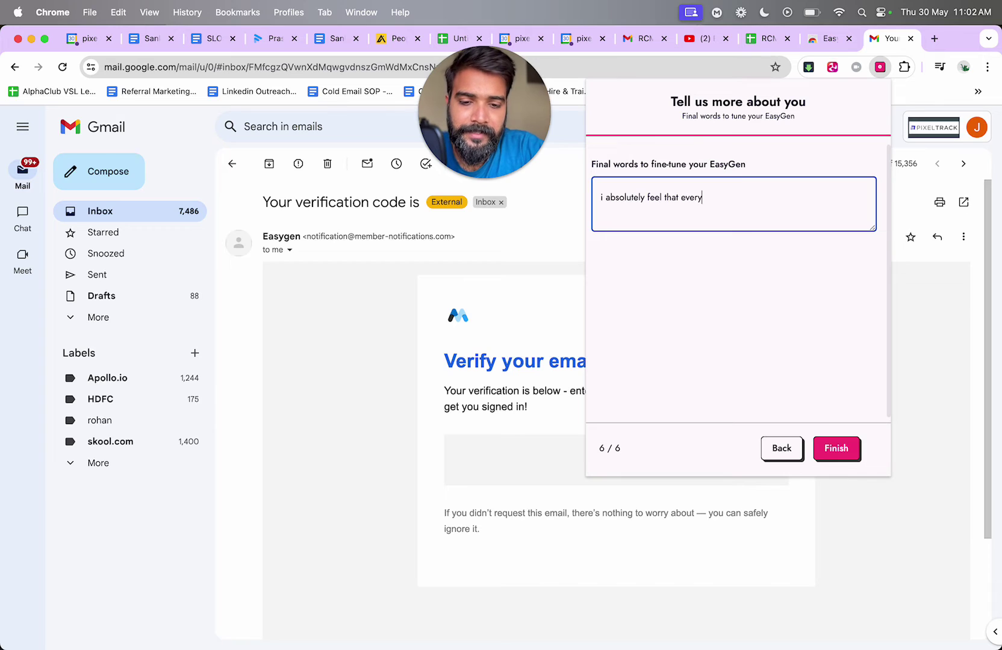
{"action": "type", "text": " coaching "}
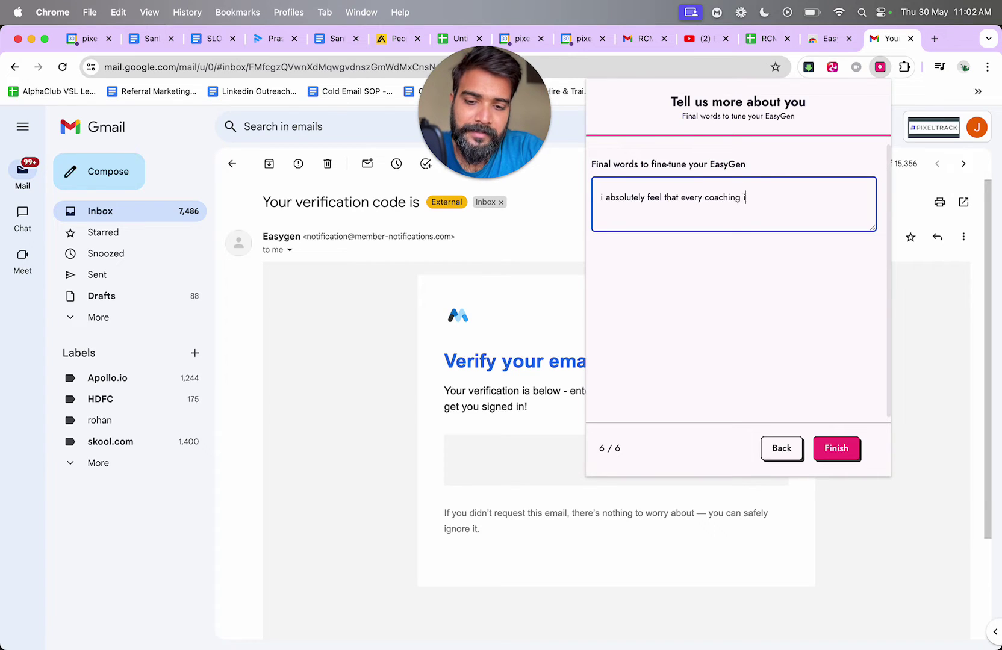
{"action": "type", "text": "institute can become a n"}
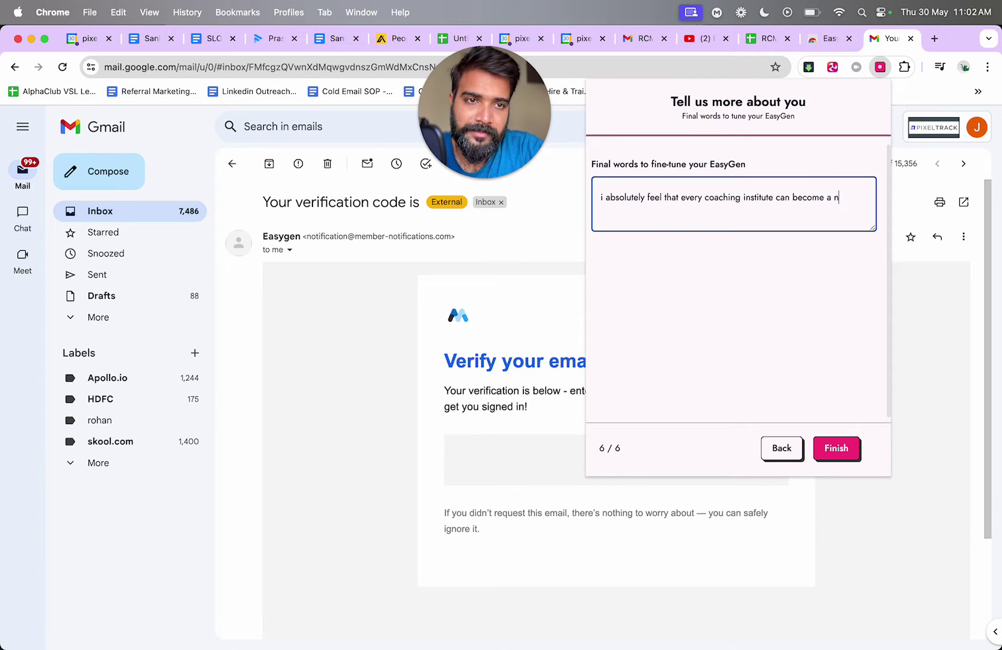
{"action": "type", "text": "ational or global name with "}
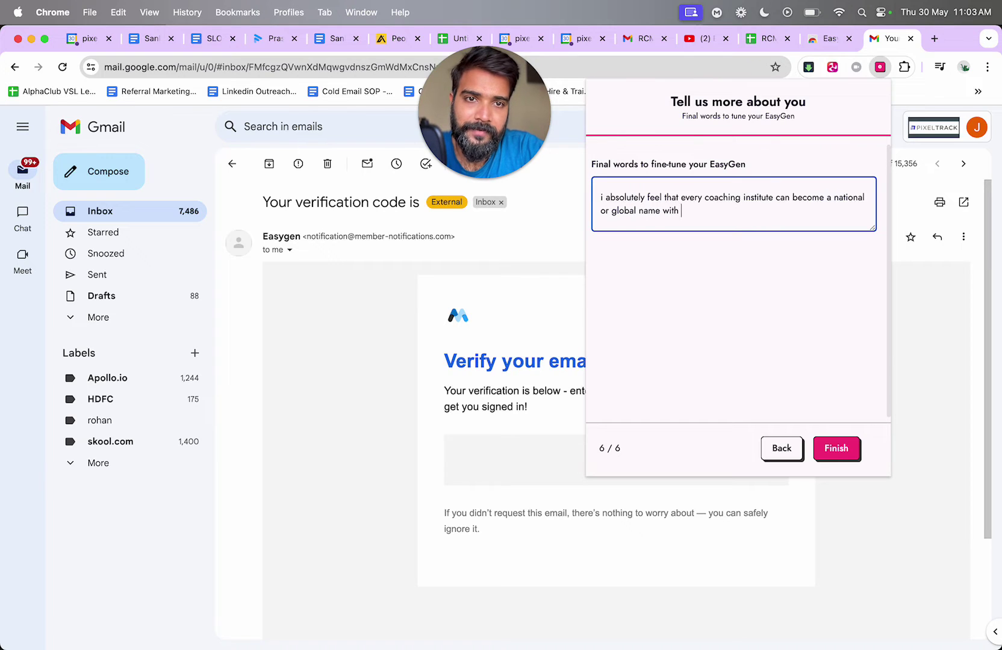
{"action": "type", "text": "the right infrastrctur"}
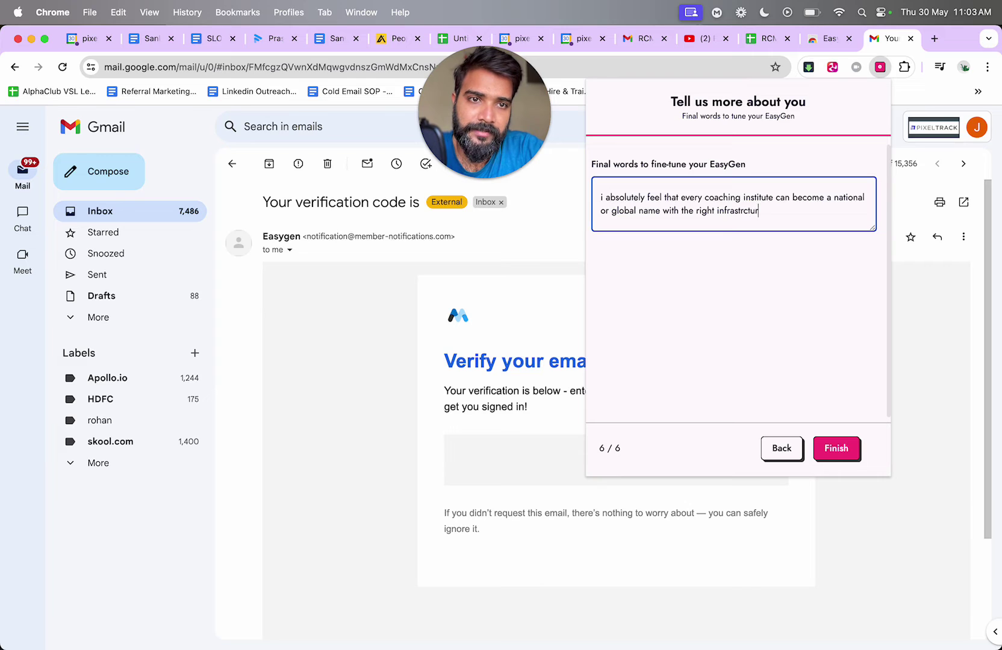
{"action": "type", "text": "e"}
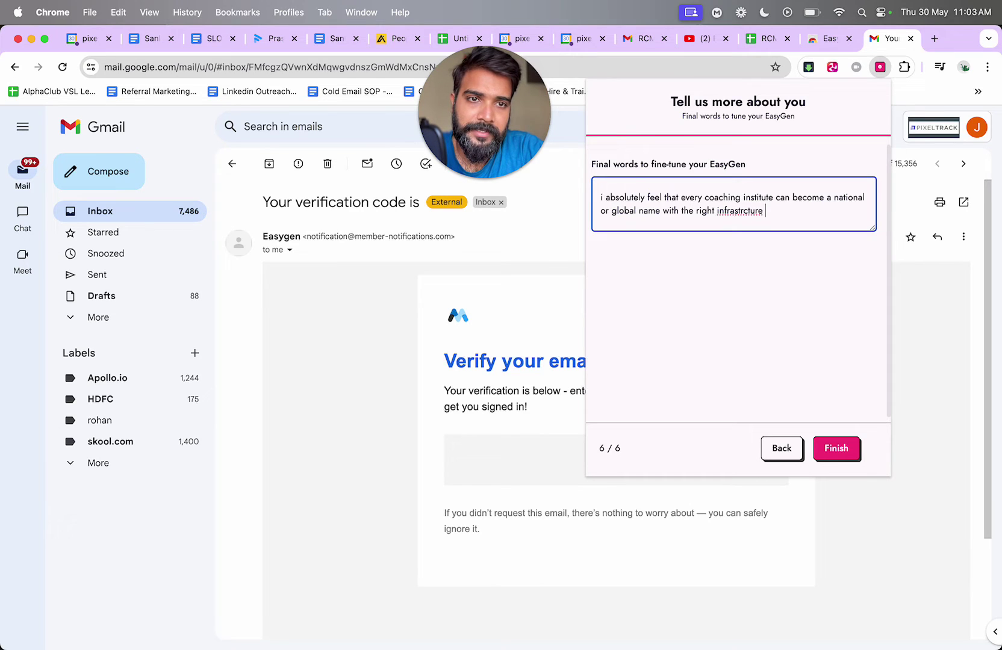
{"action": "type", "text": " and we help "}
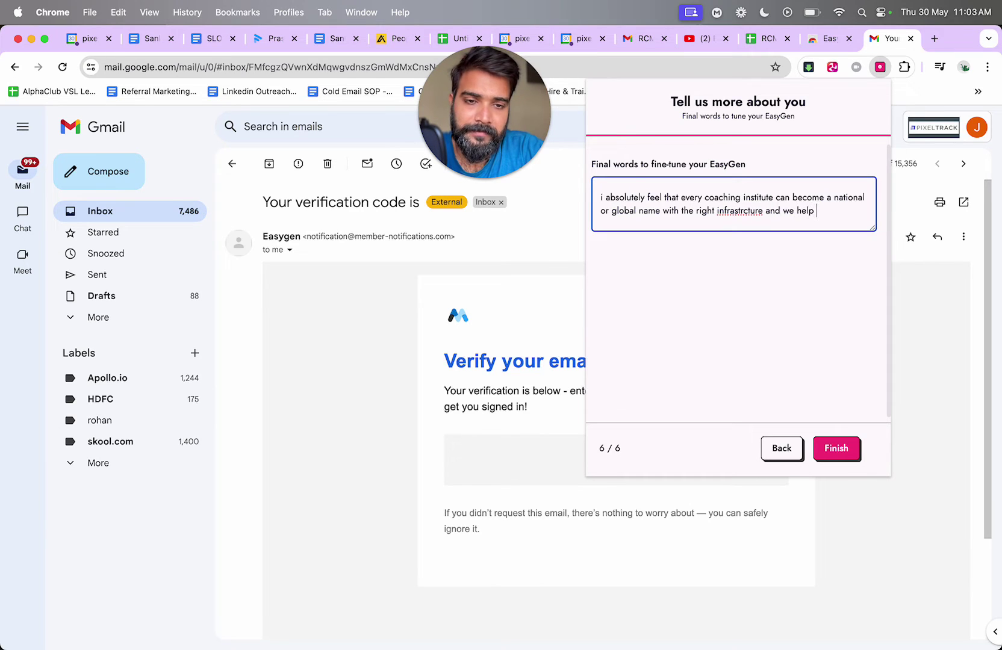
{"action": "type", "text": "our clients bui"}
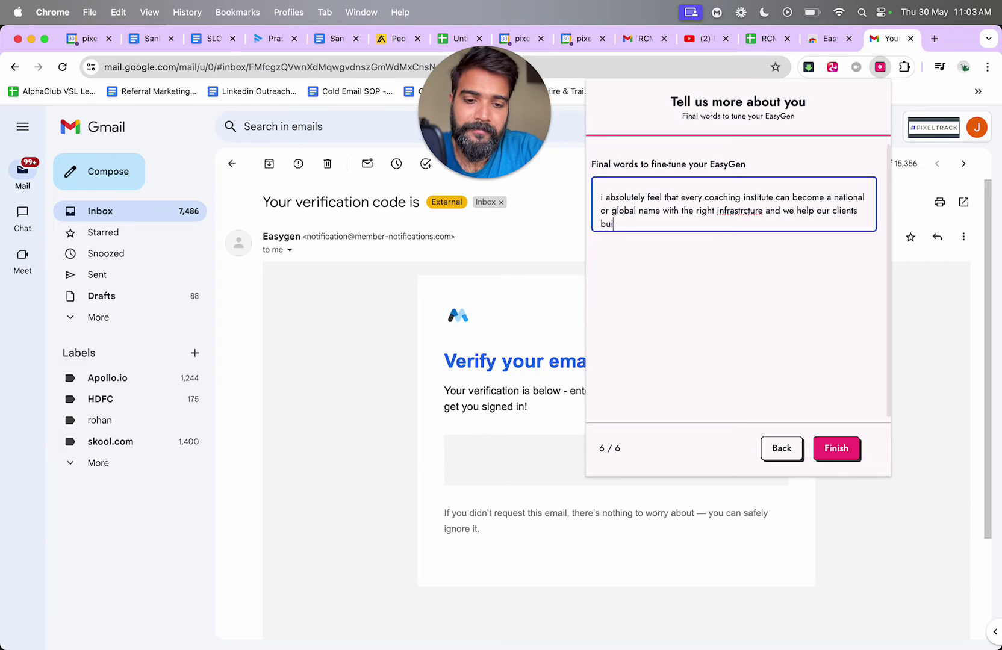
{"action": "type", "text": "ld just that"}
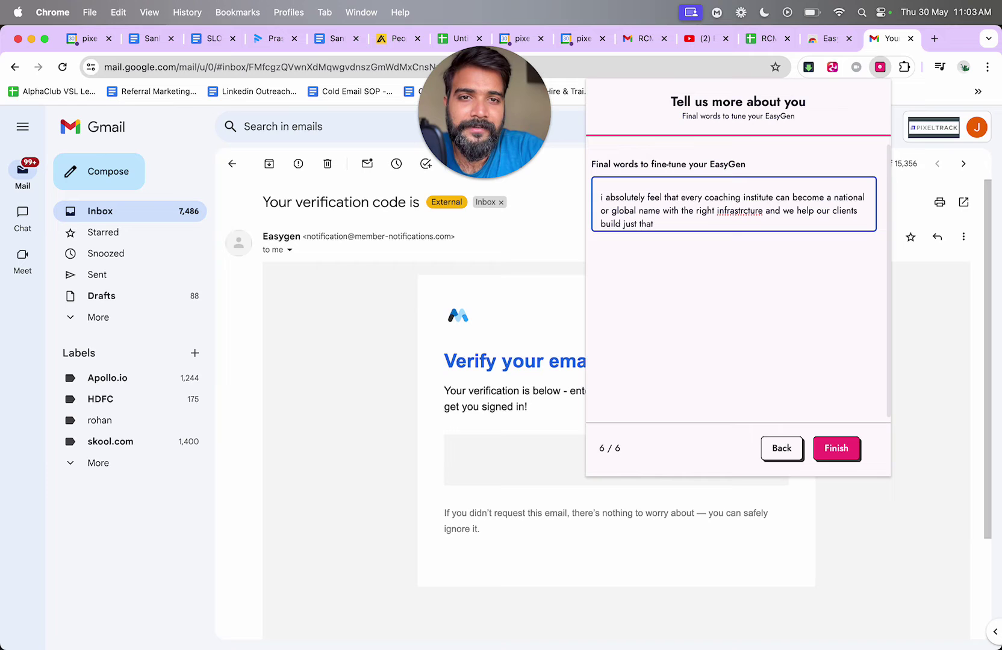
{"action": "left_click", "coordinate": [835, 448]}
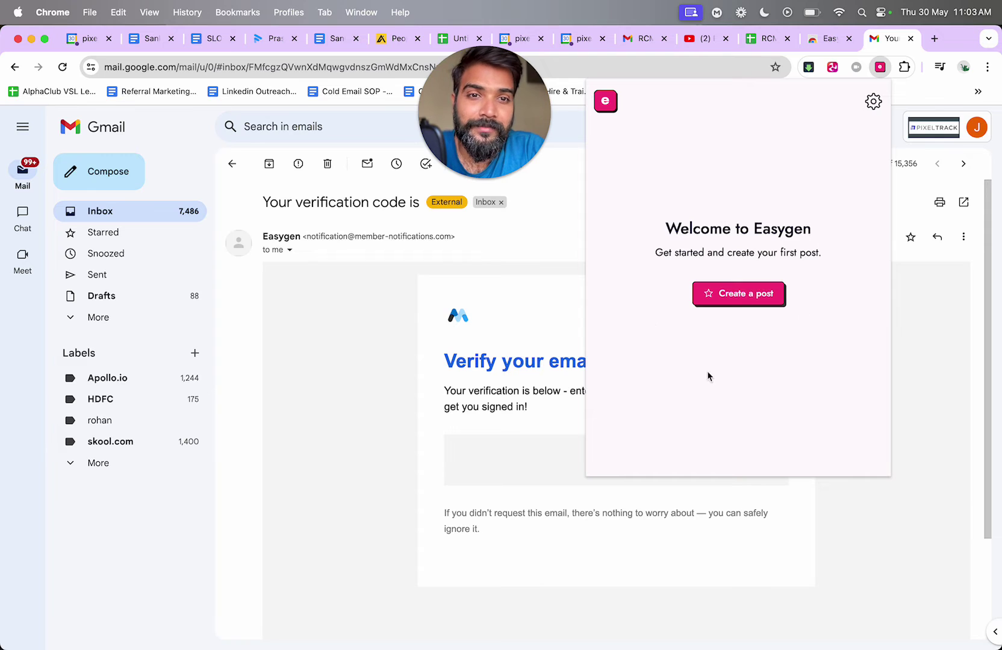
Step: Start a new EasyGen post and switch the topic source to Your Topic
{"action": "left_click", "coordinate": [750, 293]}
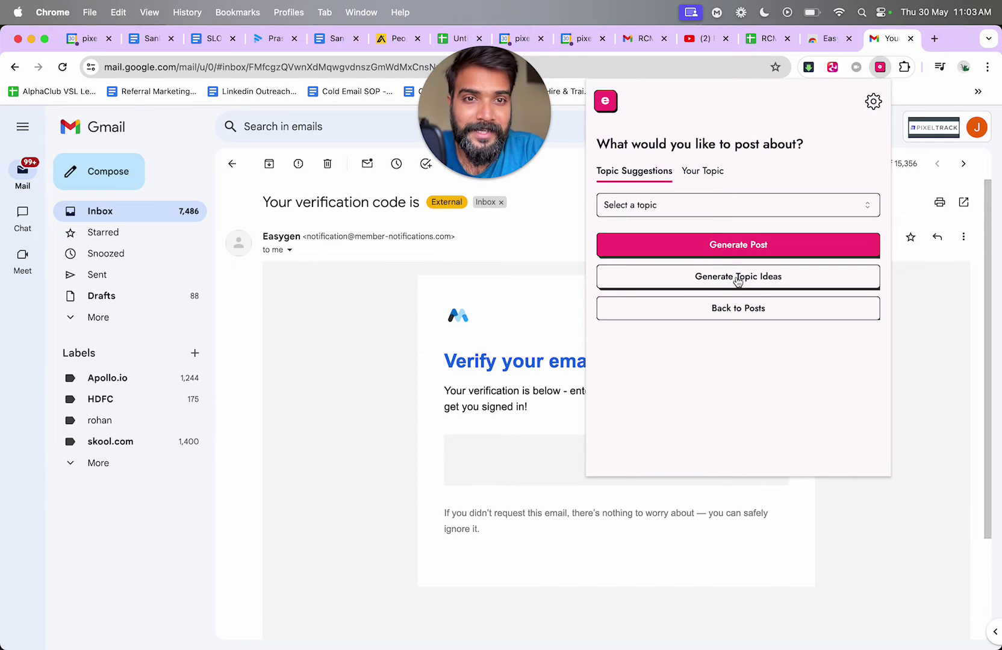
{"action": "left_click", "coordinate": [652, 205]}
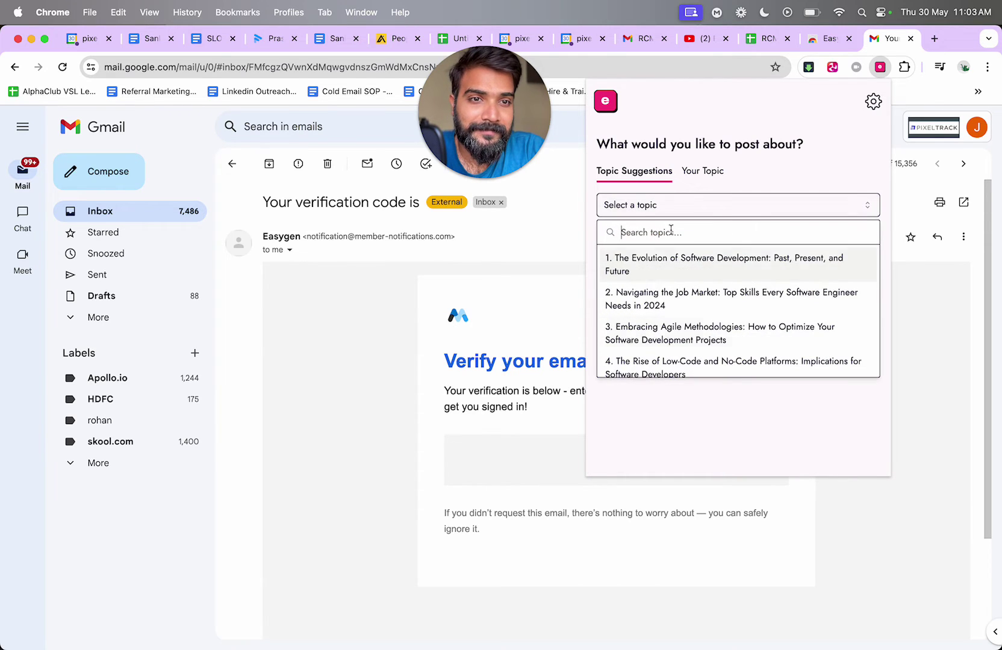
{"action": "left_click", "coordinate": [701, 181]}
Step: Clear the wrongly pasted code from the topic box and show all open windows
{"action": "left_click", "coordinate": [698, 212]}
{"action": "key", "text": "super+a"}
{"action": "key", "text": "BackSpace"}
{"action": "key", "text": "ctrl+Up"}
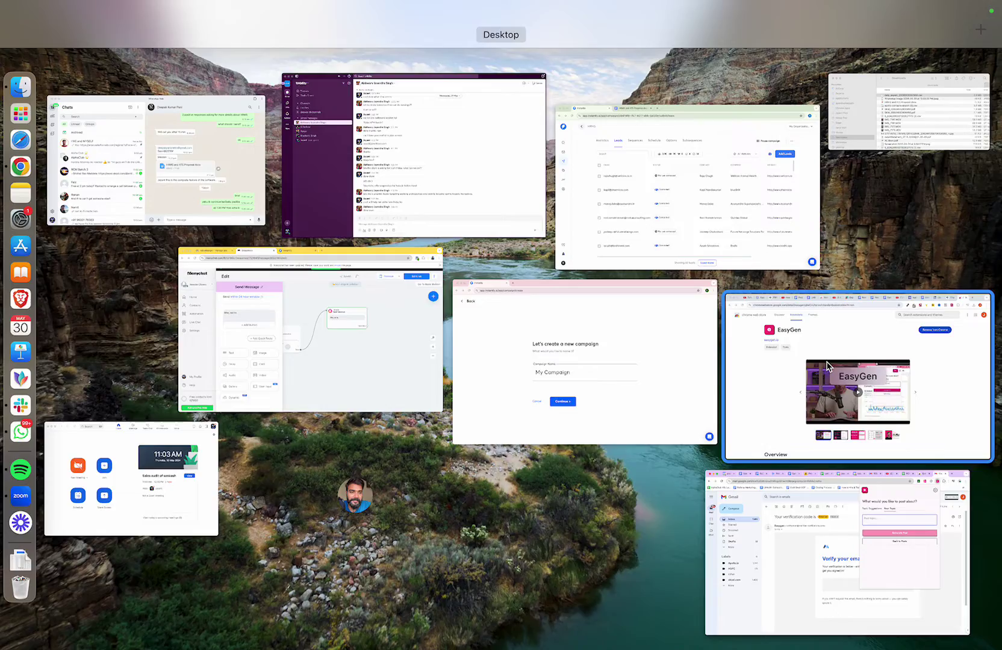
Step: Copy the Dynamic Website post text from the LinkedIn activity page
{"action": "left_click", "coordinate": [827, 366]}
{"action": "left_click", "coordinate": [793, 37]}
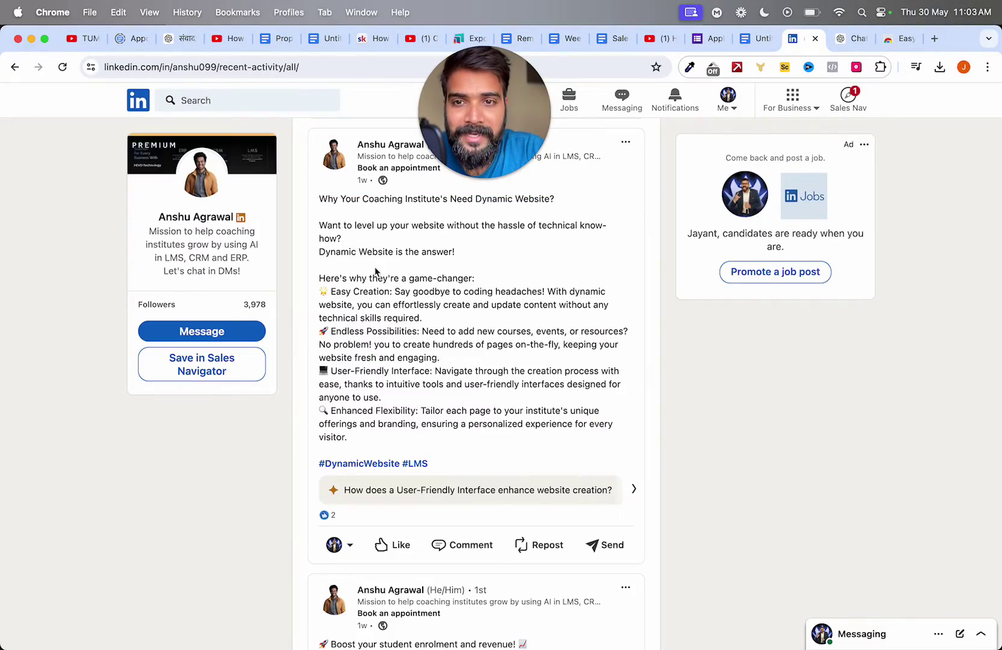
{"action": "left_click_drag", "start_coordinate": [321, 195], "coordinate": [441, 431]}
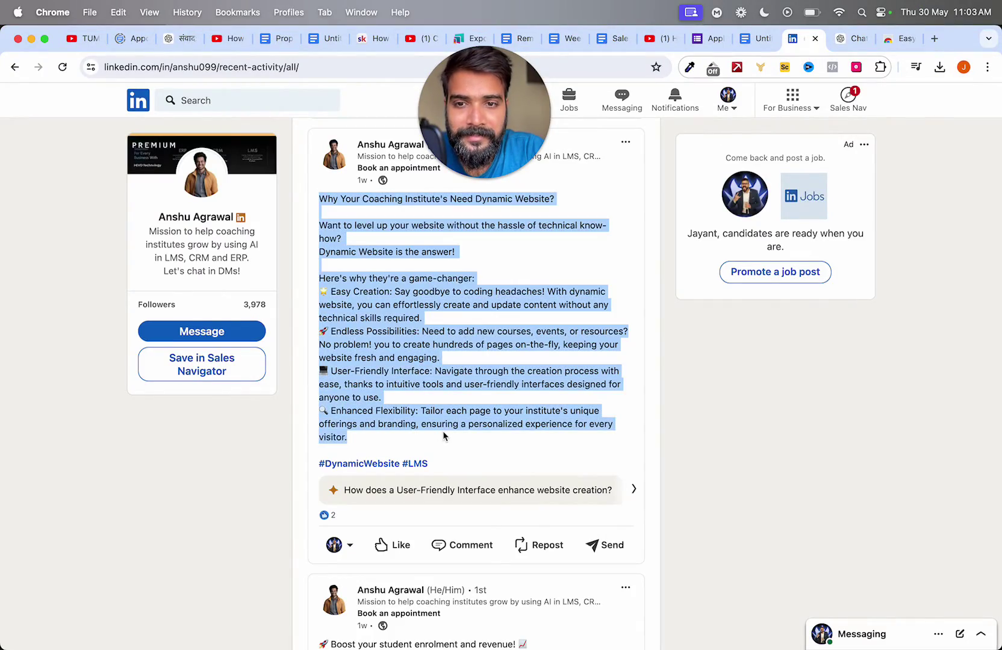
{"action": "key", "text": "ctrl+Up"}
Step: Paste the copied post into a new EasyGen post as Your Topic
{"action": "left_click", "coordinate": [814, 364]}
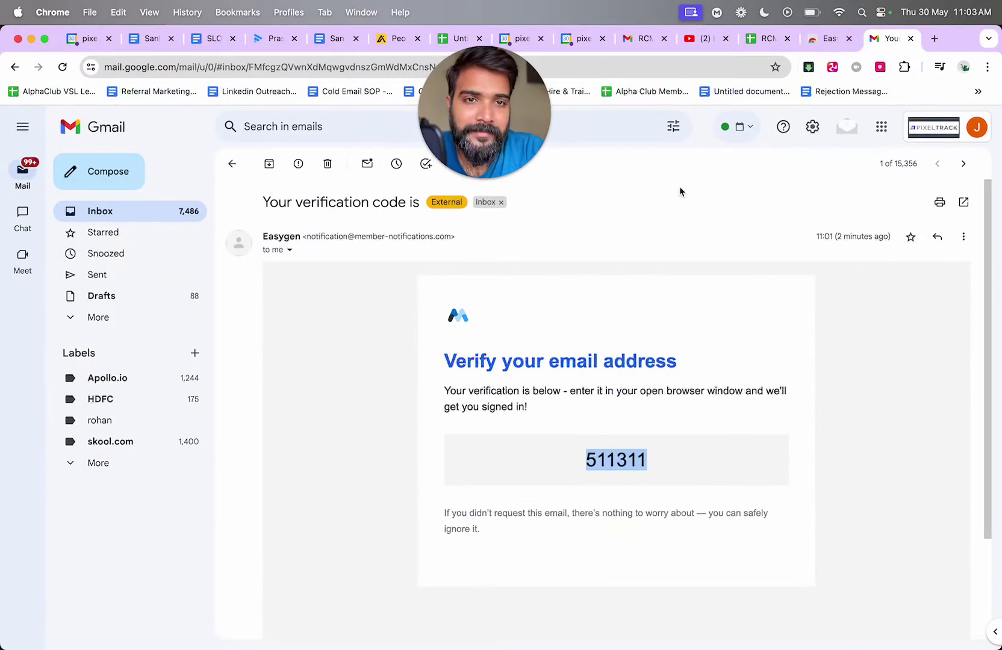
{"action": "left_click", "coordinate": [875, 71]}
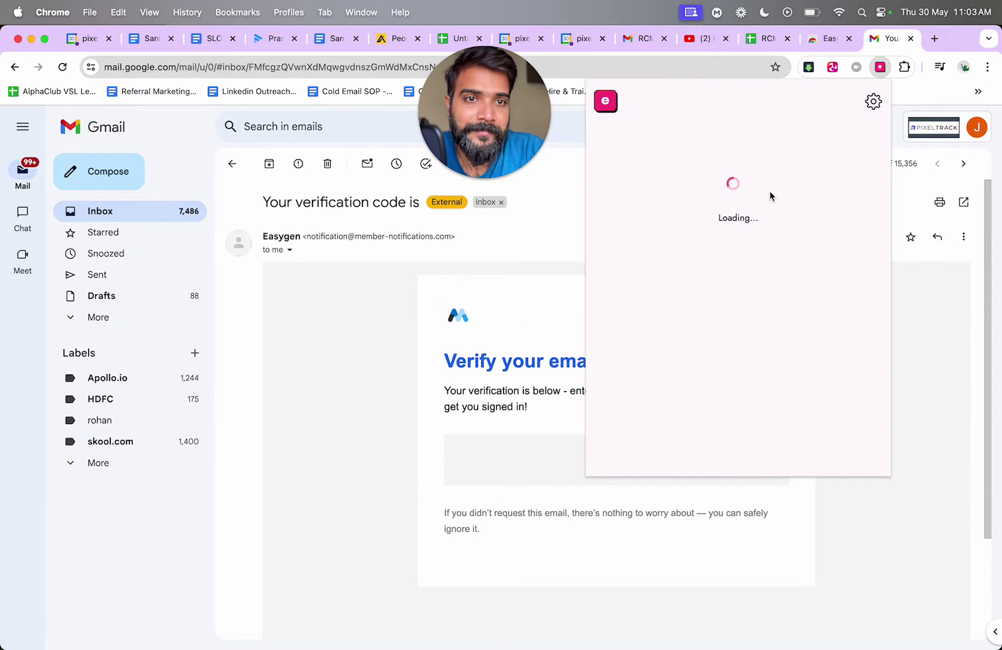
{"action": "left_click", "coordinate": [744, 293]}
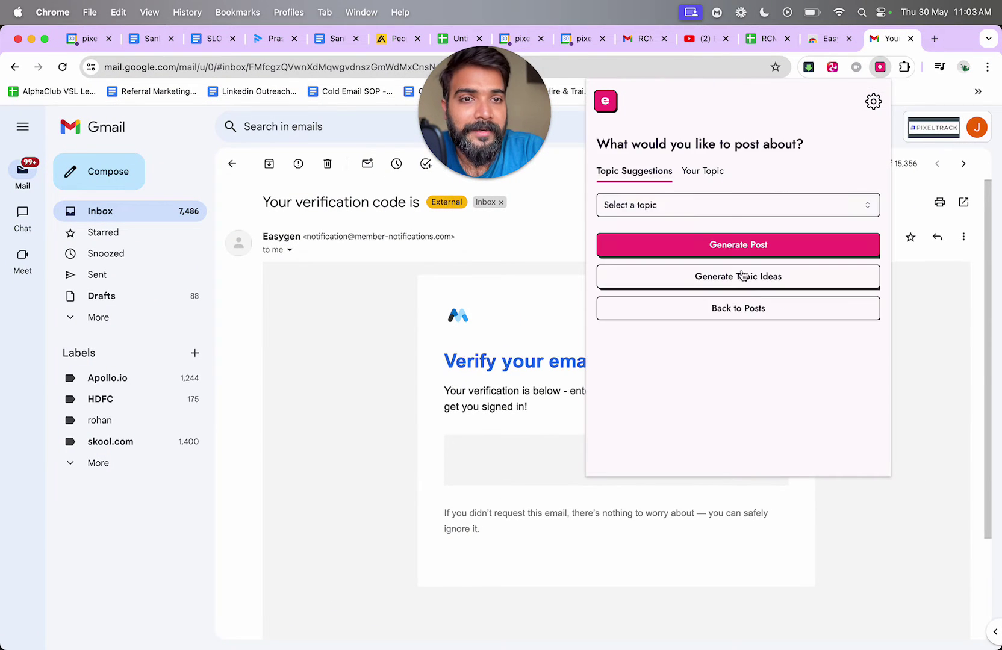
{"action": "left_click", "coordinate": [718, 175]}
{"action": "left_click", "coordinate": [703, 215]}
{"action": "type", "text": "Why Your Coaching Institute Need Dynamic Website?  Want to level up your website without the hassle of technical knowhow? Dynamic Website is the answer!  Here's why they're a game-changer: ⭐ Easy Creation: Say goodbye to coding headaches! With dynamic website, you can effortlessly create and update content without any technical skills required. 🚀 Endless Possibilities: Need to add new courses, events, or resources? No problem! you to create hundreds of pages on-the-fly, keeping your website fresh and engaging. 💻 User-Friendly Interface: Navigate through the creation process with ease, thanks to intuitive tools and user-friendly interfaces designed for anyone to use. 🔍 Enhanced Flexibility: Tailor each page to your institute's unique offerings and branding, ensuring a personalized experience for every visitor."}
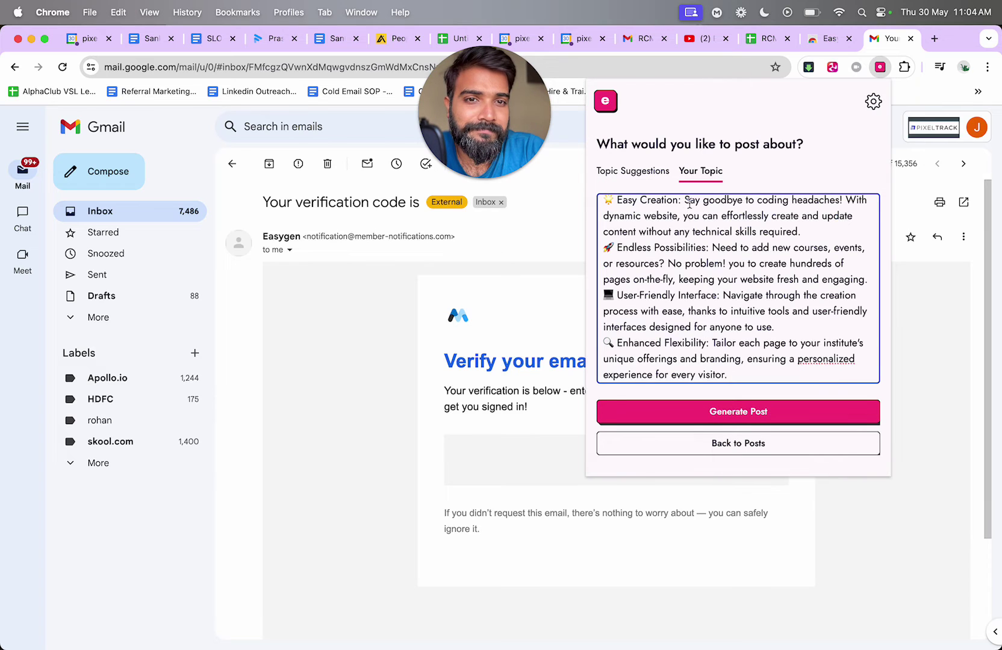
{"action": "scroll", "coordinate": [686, 210], "scroll_direction": "up", "scroll_amount": 3}
{"action": "scroll", "coordinate": [687, 210], "scroll_direction": "down", "scroll_amount": 3}
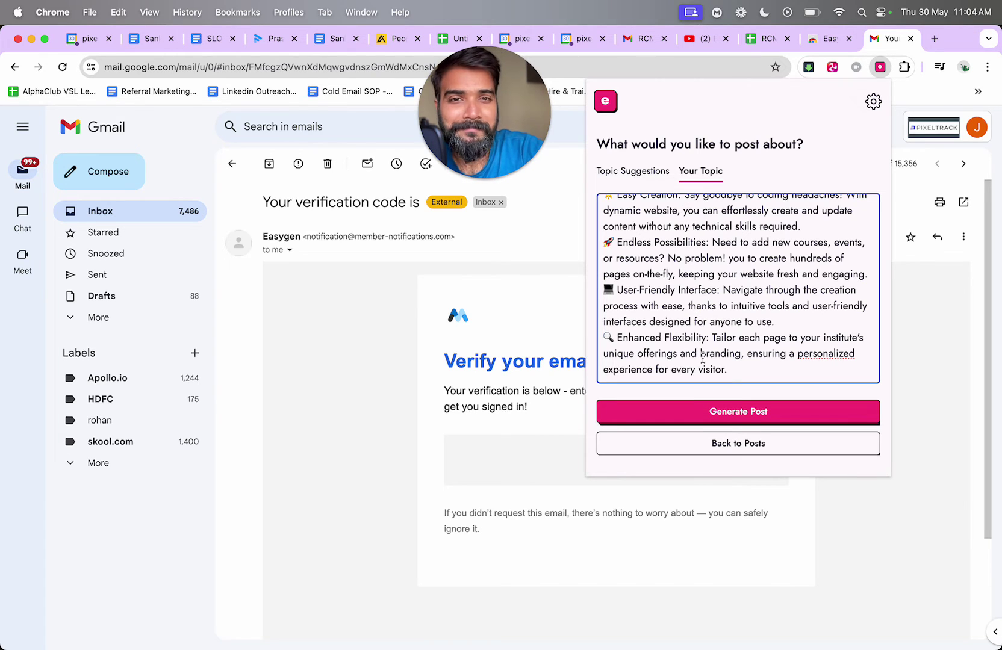
Step: Generate the 'Why Your Coaching Institute's Need Dynamic Website?' post and copy its text
{"action": "left_click", "coordinate": [718, 412]}
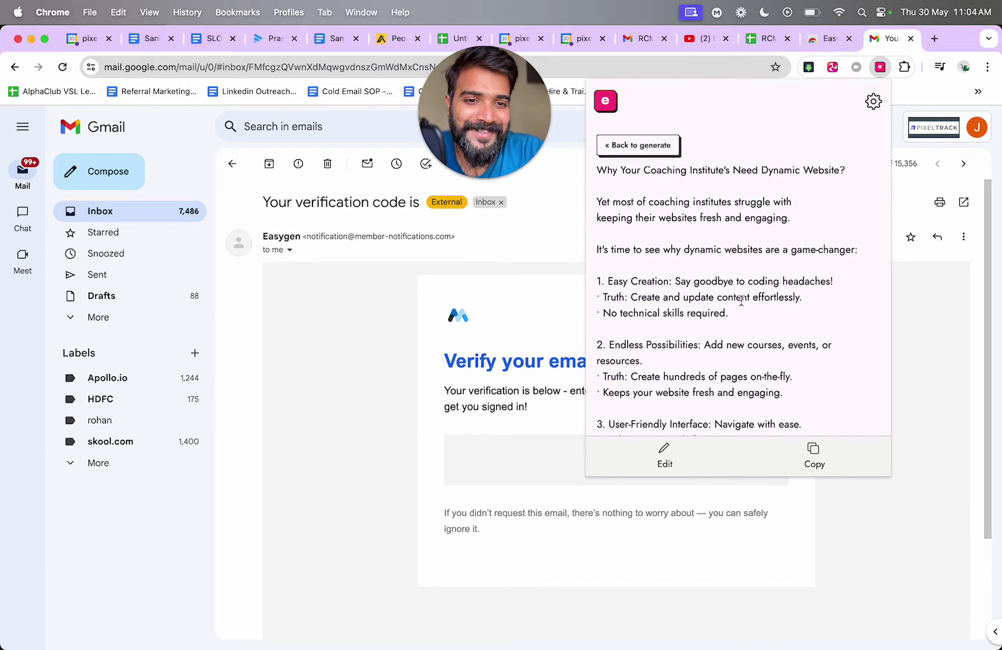
{"action": "left_click", "coordinate": [811, 450]}
{"action": "key", "text": "ctrl+Up"}
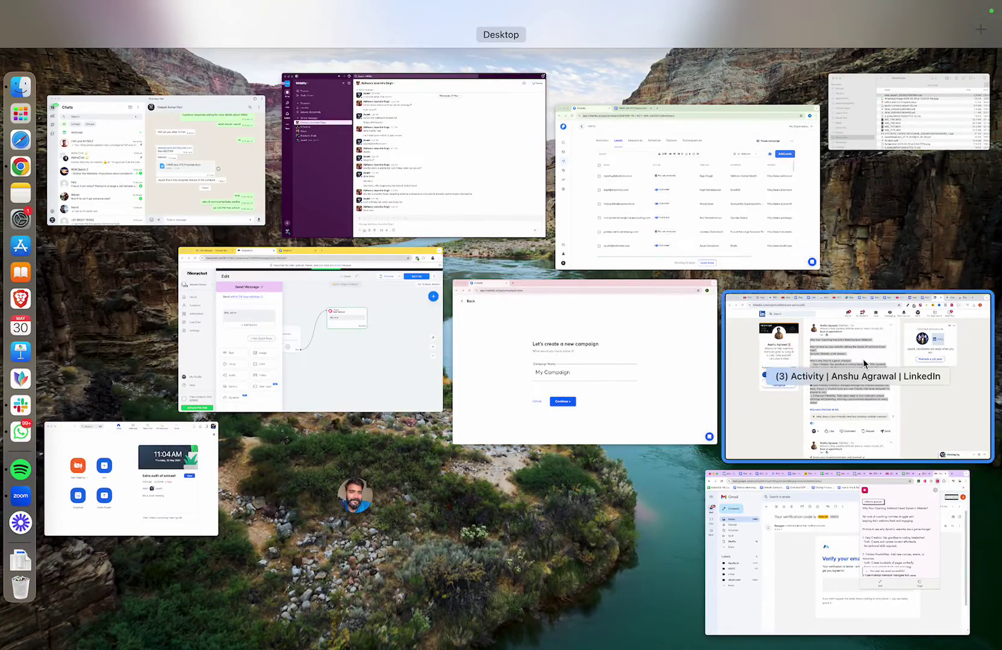
Step: Paste the generated EasyGen post into the Untitled Google Doc
{"action": "left_click", "coordinate": [864, 360]}
{"action": "left_click", "coordinate": [761, 38]}
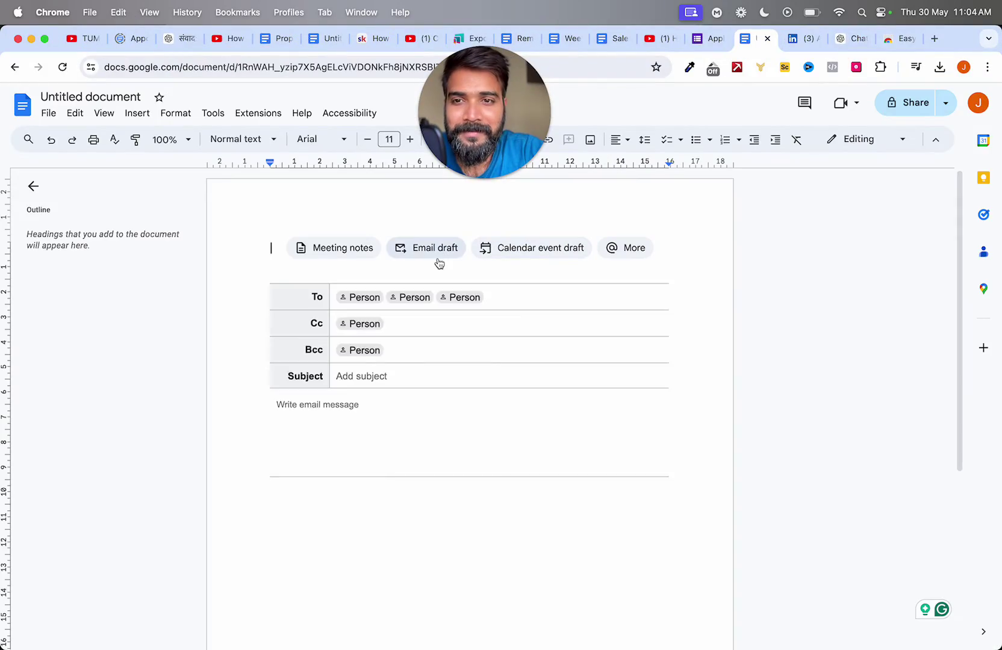
{"action": "key", "text": "super+v"}
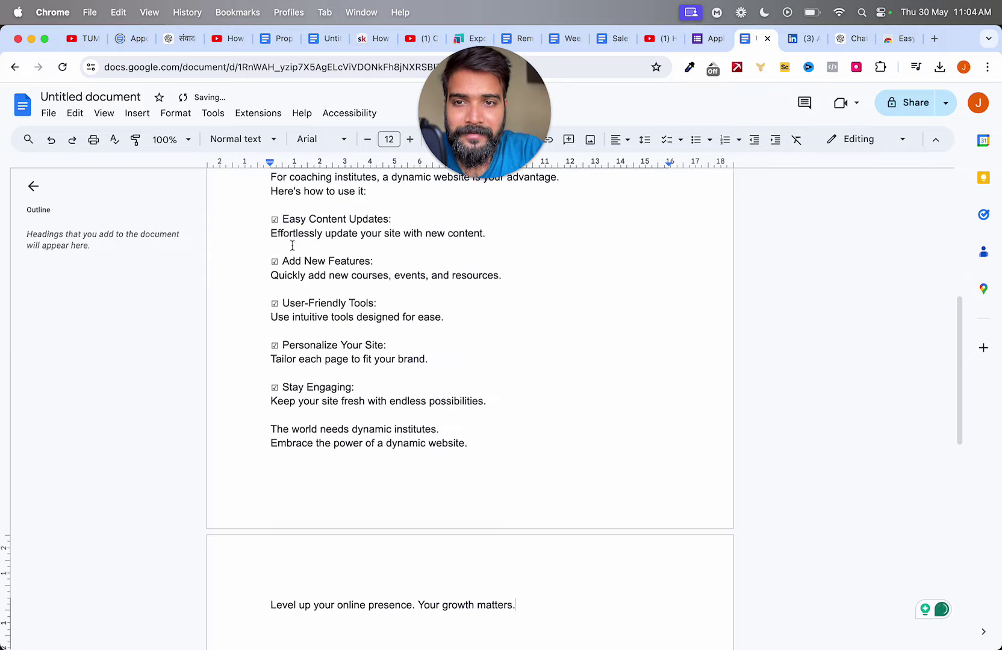
{"action": "scroll", "coordinate": [283, 240], "scroll_direction": "up", "scroll_amount": 10}
Step: Replace the heading with 'A simple Dynamic Website for your Coaching Institute can double the leads you're getting'
{"action": "left_click_drag", "start_coordinate": [270, 248], "coordinate": [558, 257]}
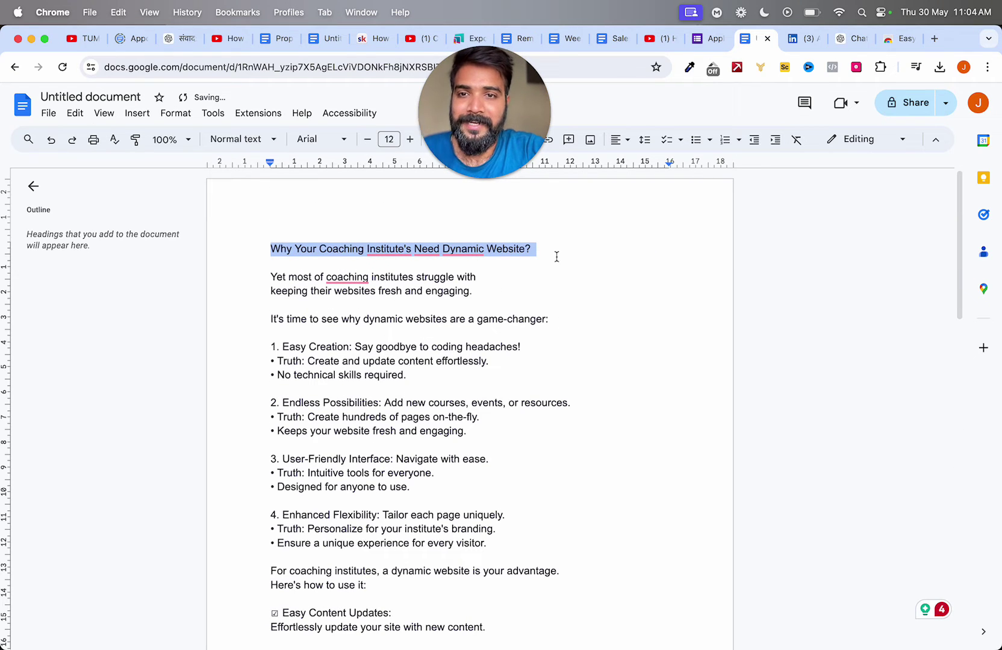
{"action": "left_click", "coordinate": [540, 252]}
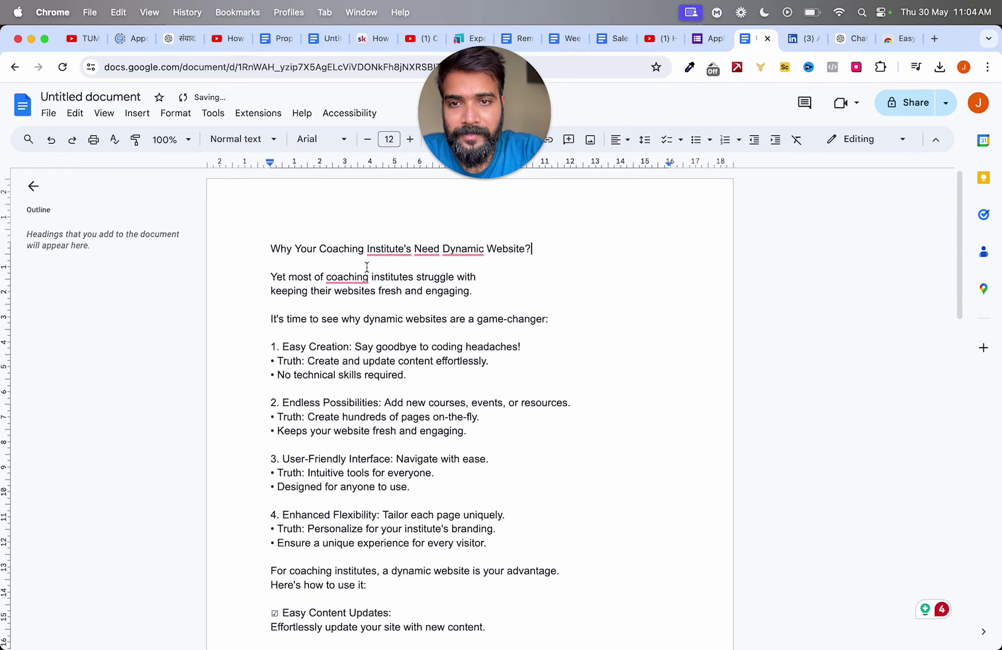
{"action": "left_click_drag", "start_coordinate": [534, 256], "coordinate": [260, 248]}
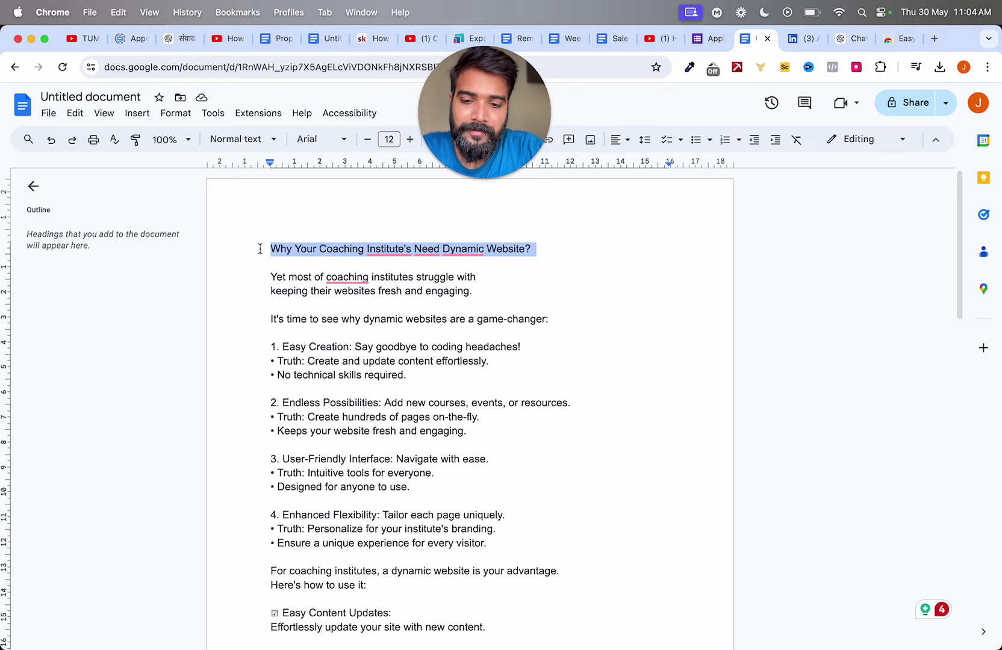
{"action": "type", "text": "A simple Synam"}
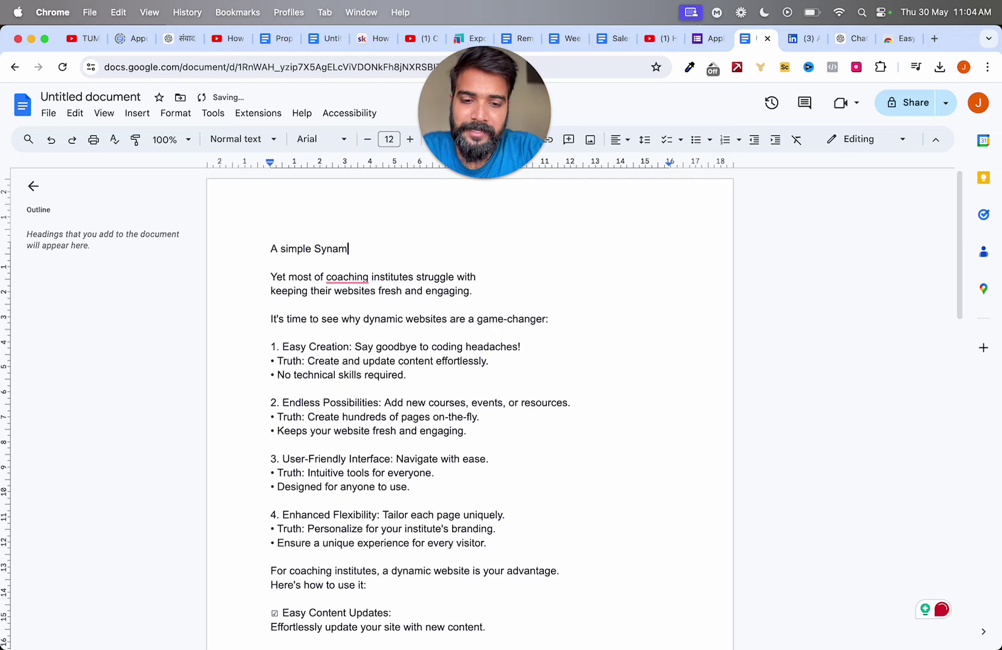
{"action": "type", "text": "ic Website for your Coaching Institute can"}
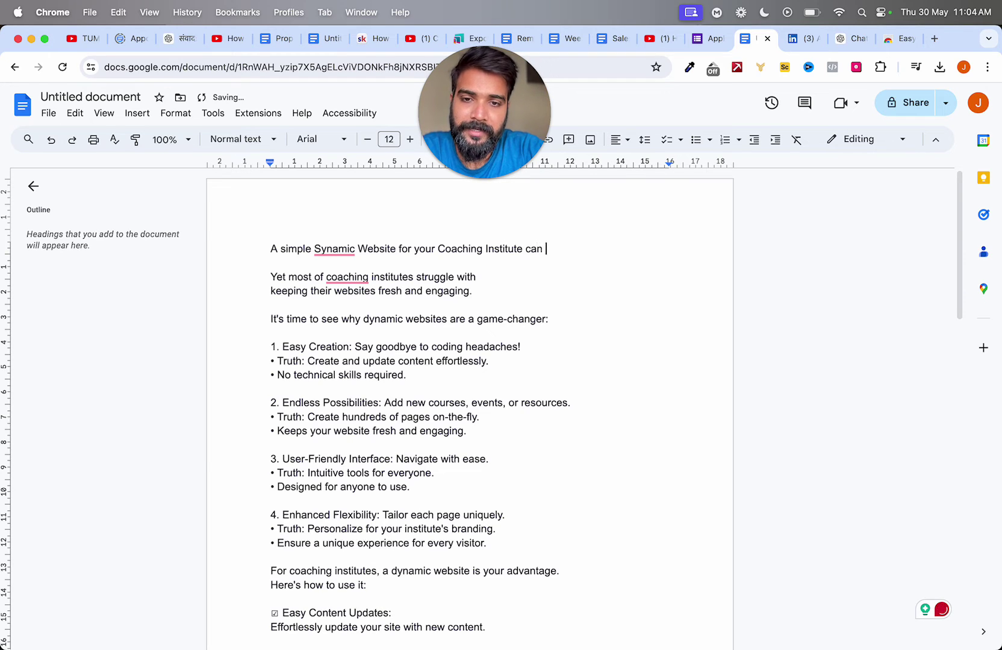
{"action": "type", "text": "double the "}
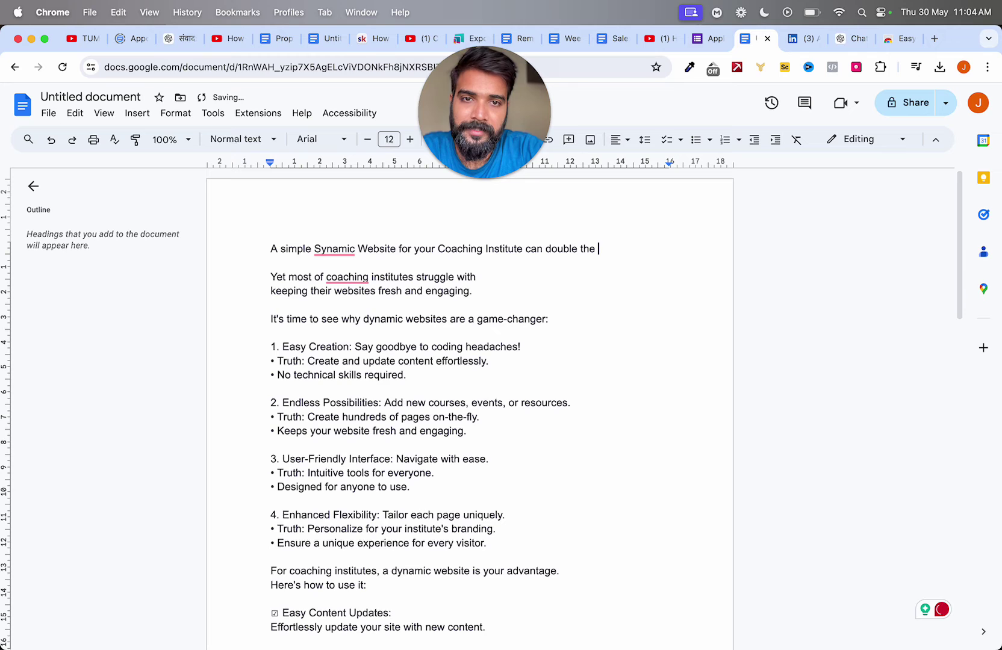
{"action": "type", "text": "leads you're getting"}
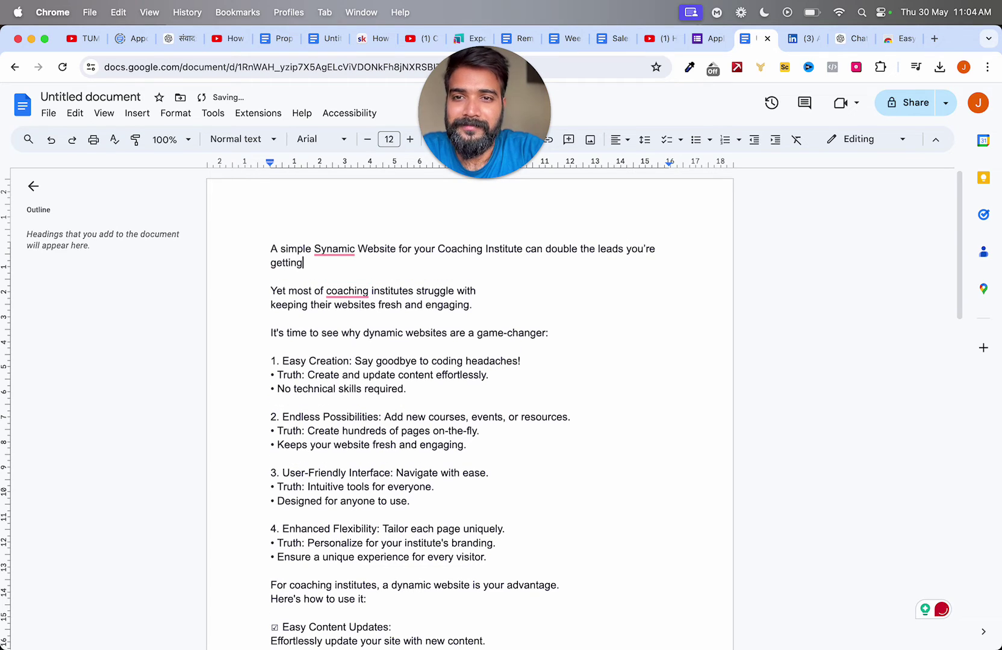
{"action": "left_click", "coordinate": [335, 251]}
{"action": "left_click", "coordinate": [333, 285]}
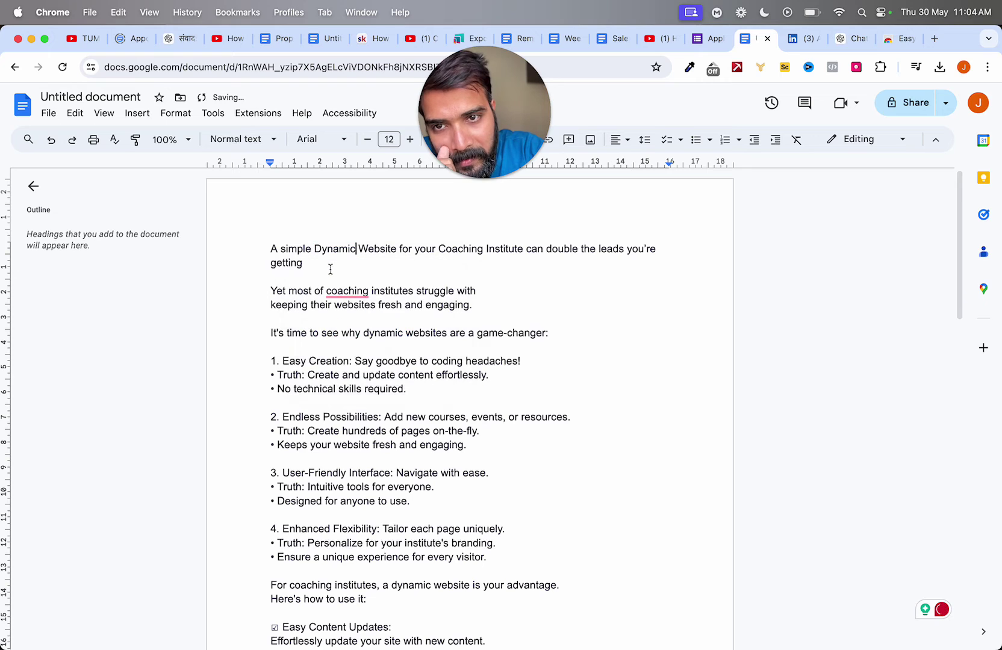
Step: Break the hook onto a second line before 'can' and review the post
{"action": "left_click_drag", "start_coordinate": [270, 258], "coordinate": [325, 261]}
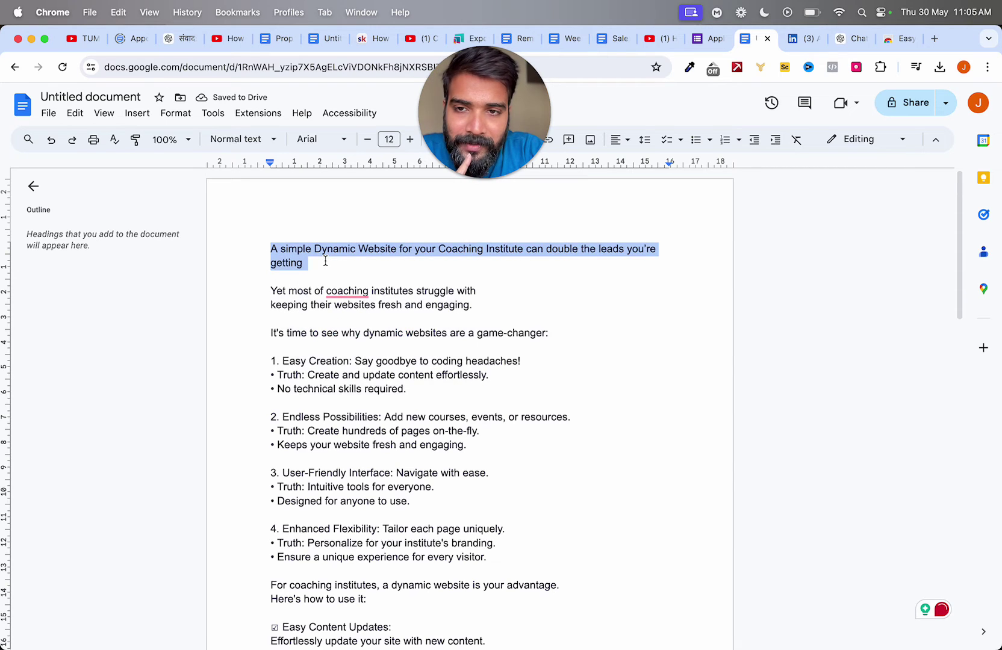
{"action": "left_click_drag", "start_coordinate": [262, 293], "coordinate": [445, 297]}
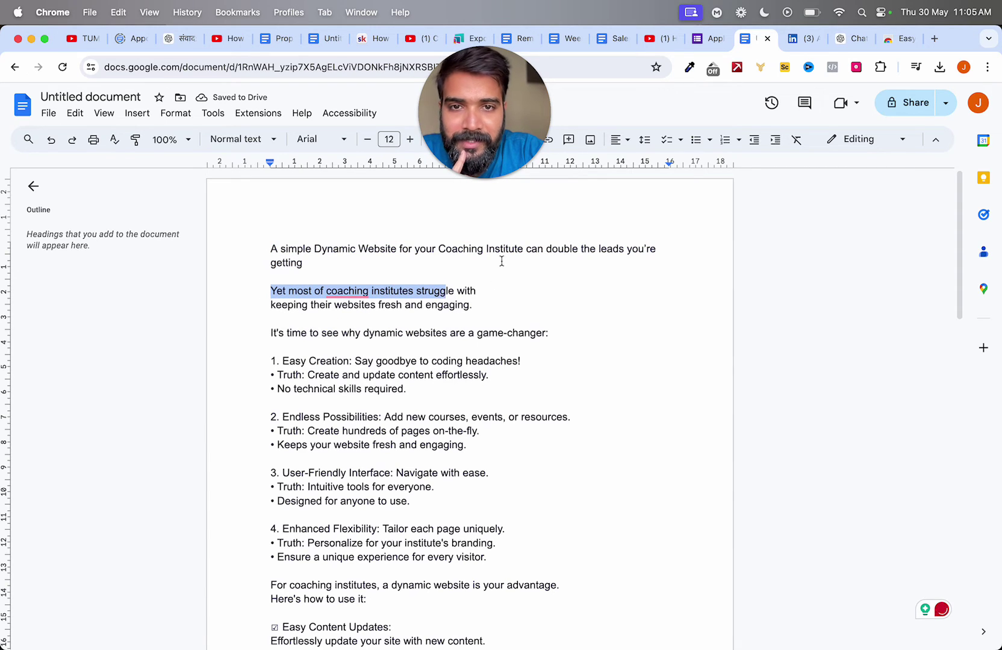
{"action": "left_click", "coordinate": [526, 249]}
{"action": "key", "text": "Return"}
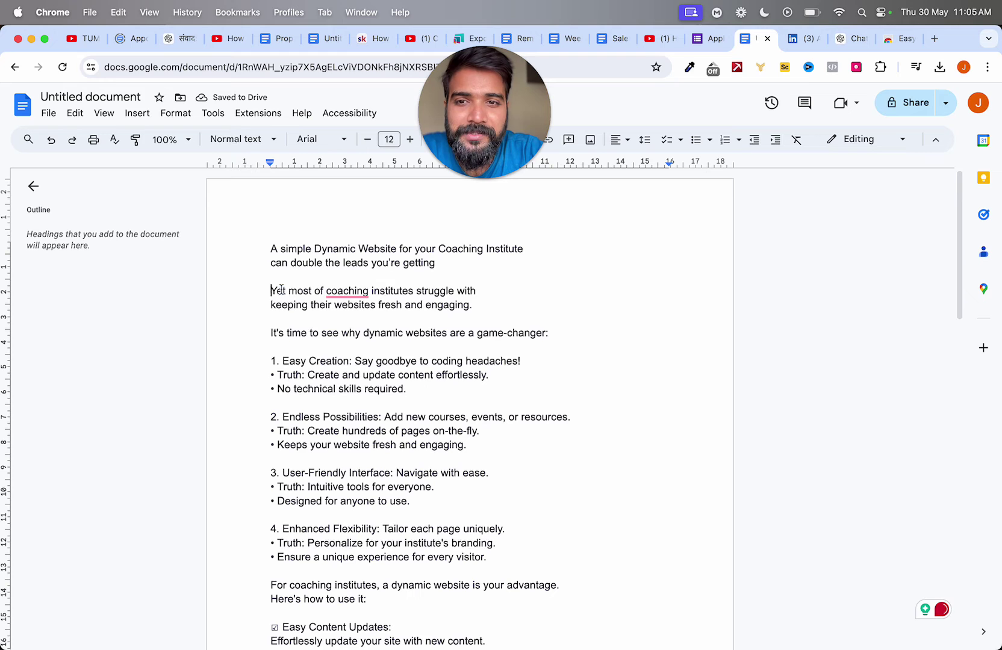
{"action": "left_click_drag", "start_coordinate": [273, 290], "coordinate": [550, 323]}
{"action": "scroll", "coordinate": [555, 312], "scroll_direction": "down", "scroll_amount": 2}
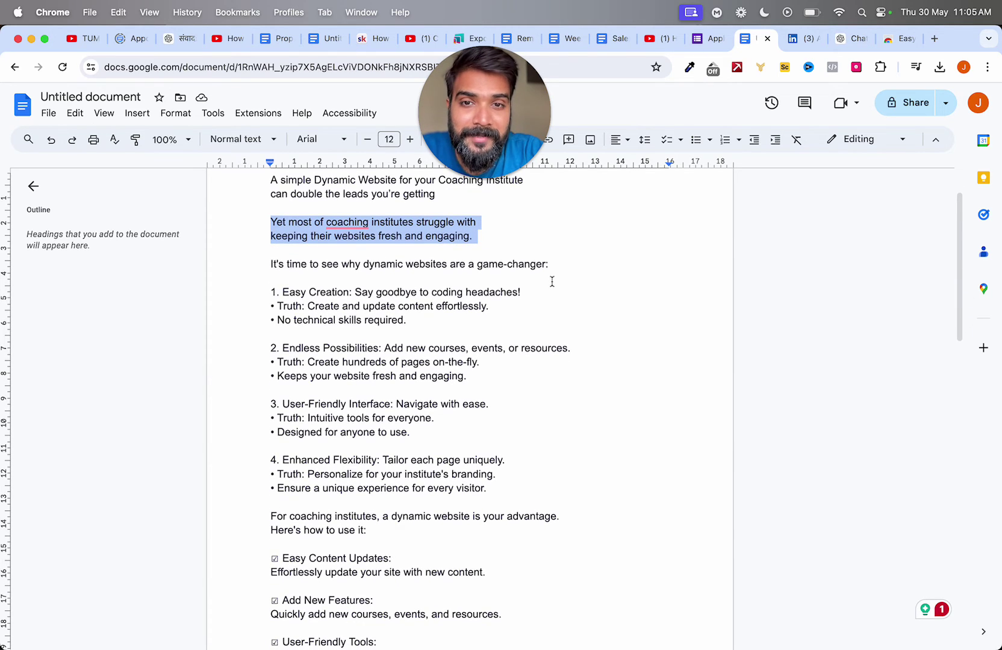
{"action": "scroll", "coordinate": [551, 280], "scroll_direction": "down", "scroll_amount": 2}
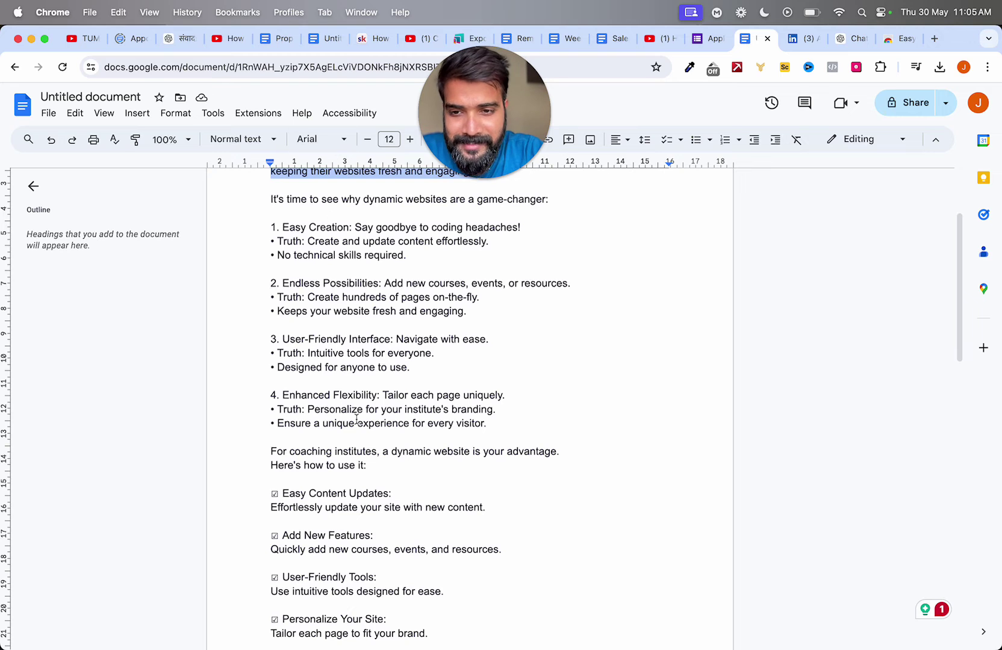
{"action": "scroll", "coordinate": [357, 420], "scroll_direction": "down", "scroll_amount": 5}
{"action": "scroll", "coordinate": [357, 420], "scroll_direction": "up", "scroll_amount": 8}
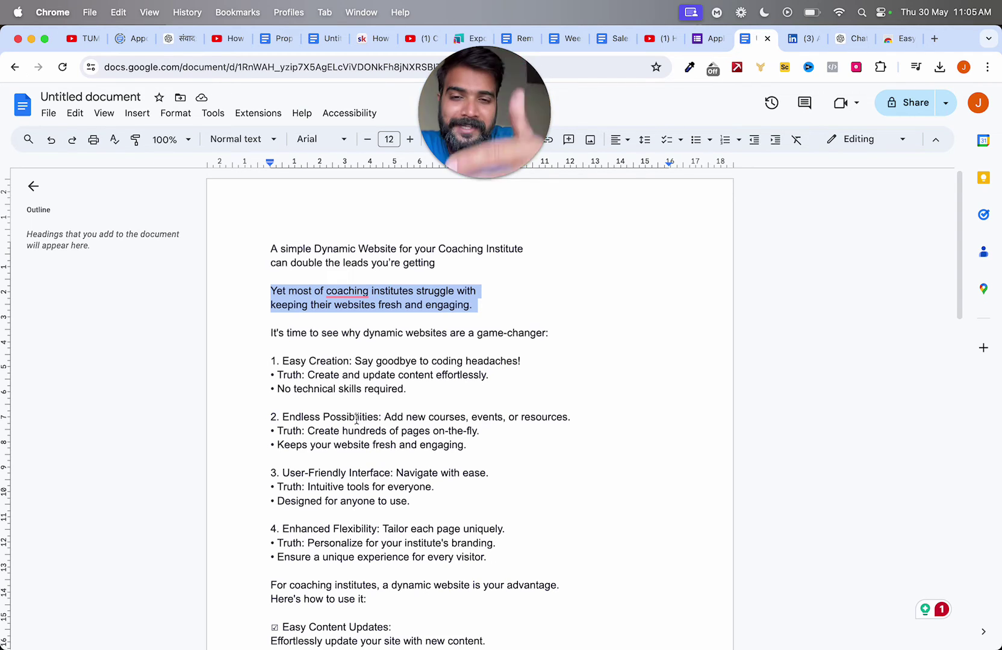
{"action": "scroll", "coordinate": [315, 514], "scroll_direction": "down", "scroll_amount": 15}
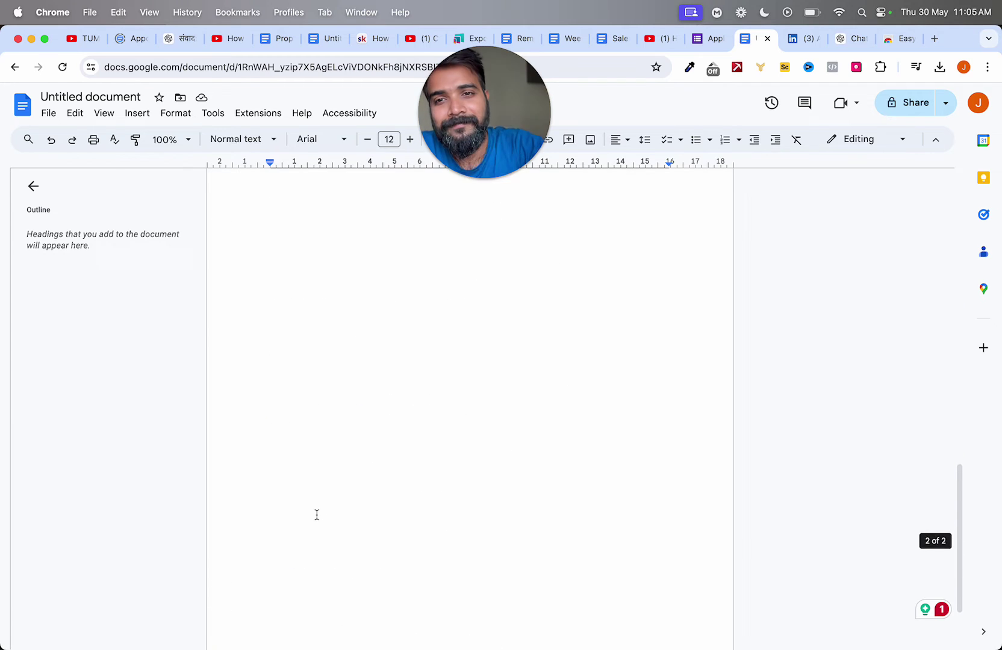
{"action": "scroll", "coordinate": [316, 514], "scroll_direction": "up", "scroll_amount": 15}
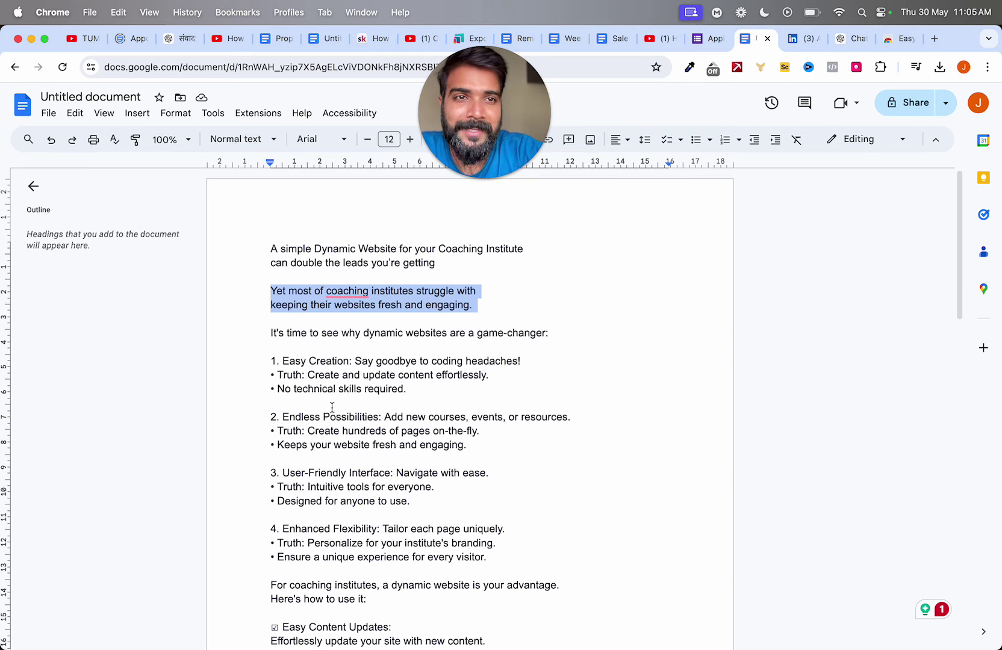
Step: Go to your LinkedIn profile and open the first recent activity post
{"action": "left_click", "coordinate": [804, 39]}
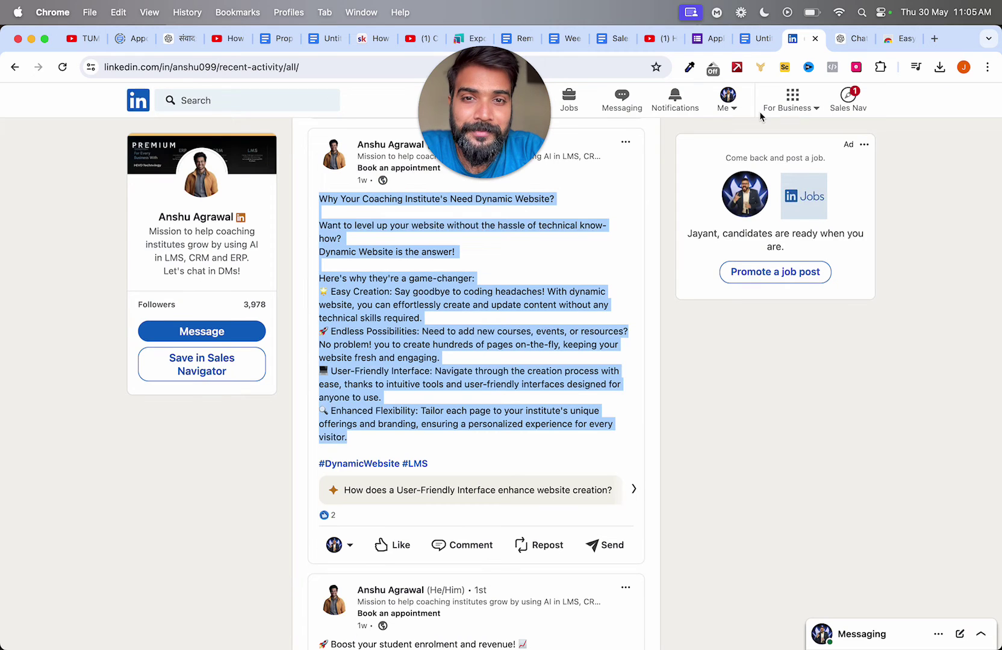
{"action": "left_click", "coordinate": [725, 107]}
{"action": "left_click", "coordinate": [687, 226]}
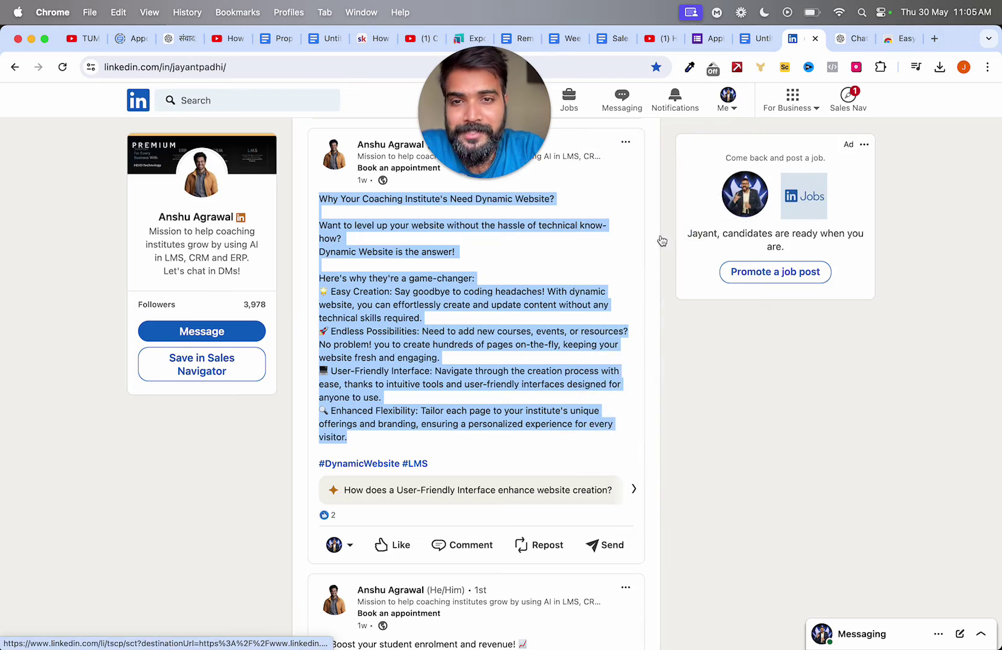
{"action": "scroll", "coordinate": [372, 414], "scroll_direction": "down", "scroll_amount": 15}
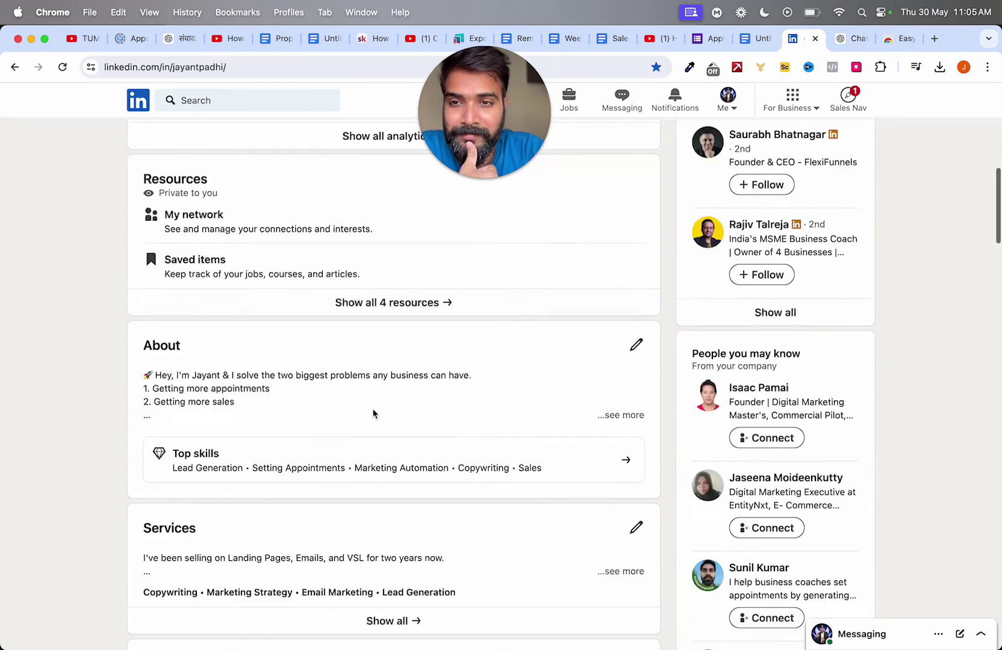
{"action": "scroll", "coordinate": [373, 414], "scroll_direction": "down", "scroll_amount": 10}
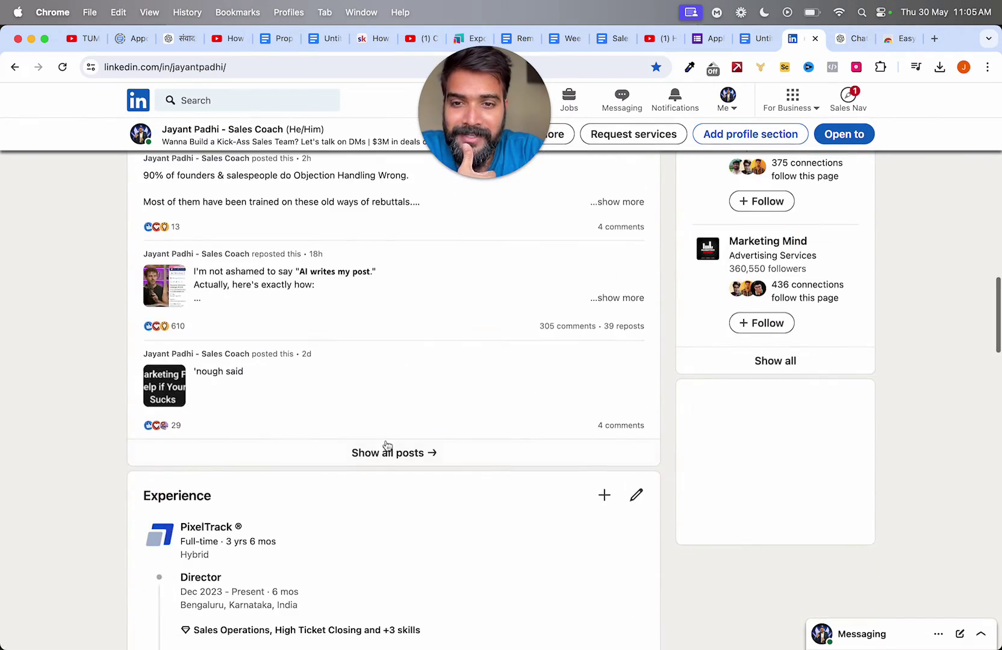
{"action": "left_click", "coordinate": [369, 269]}
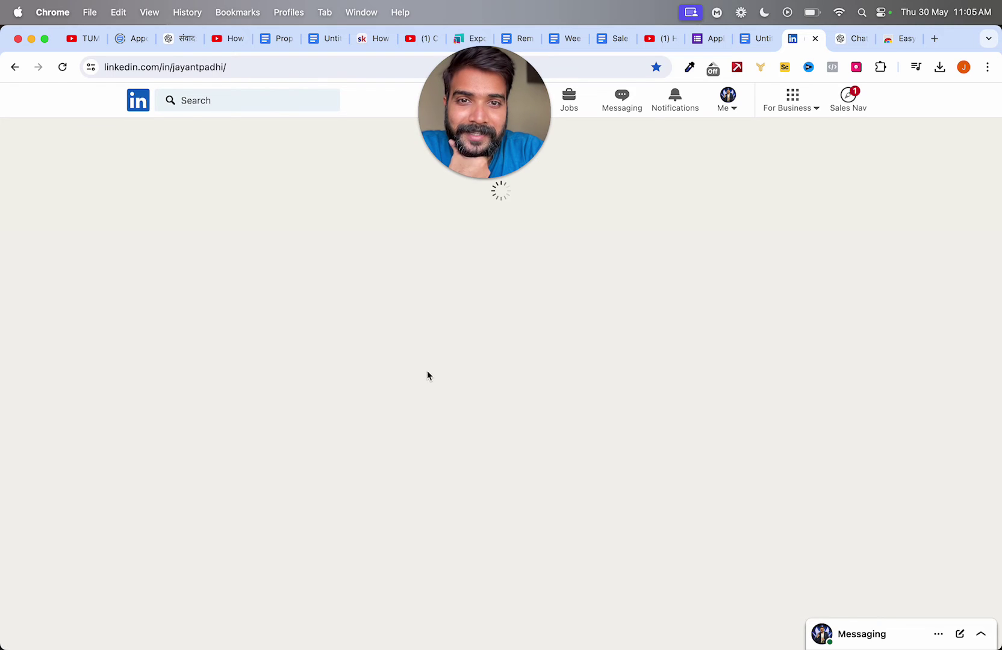
Step: Highlight the objection-handling post's opening text, then clear the selection
{"action": "scroll", "coordinate": [427, 370], "scroll_direction": "down", "scroll_amount": 4}
{"action": "scroll", "coordinate": [427, 370], "scroll_direction": "up", "scroll_amount": 1}
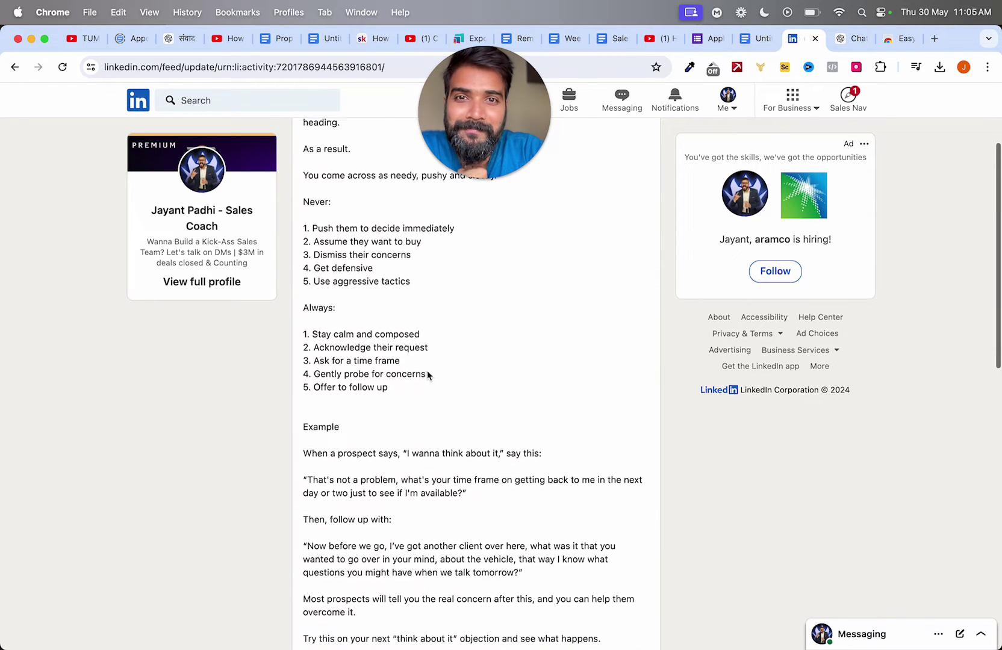
{"action": "scroll", "coordinate": [427, 372], "scroll_direction": "up", "scroll_amount": 3}
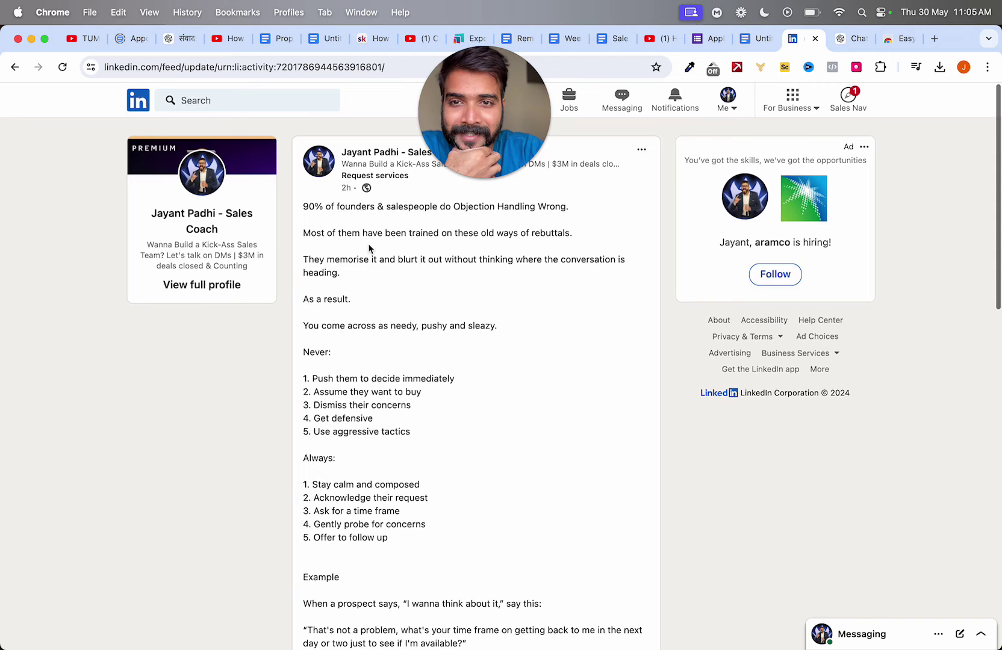
{"action": "left_click_drag", "start_coordinate": [301, 207], "coordinate": [563, 492]}
{"action": "left_click", "coordinate": [473, 416]}
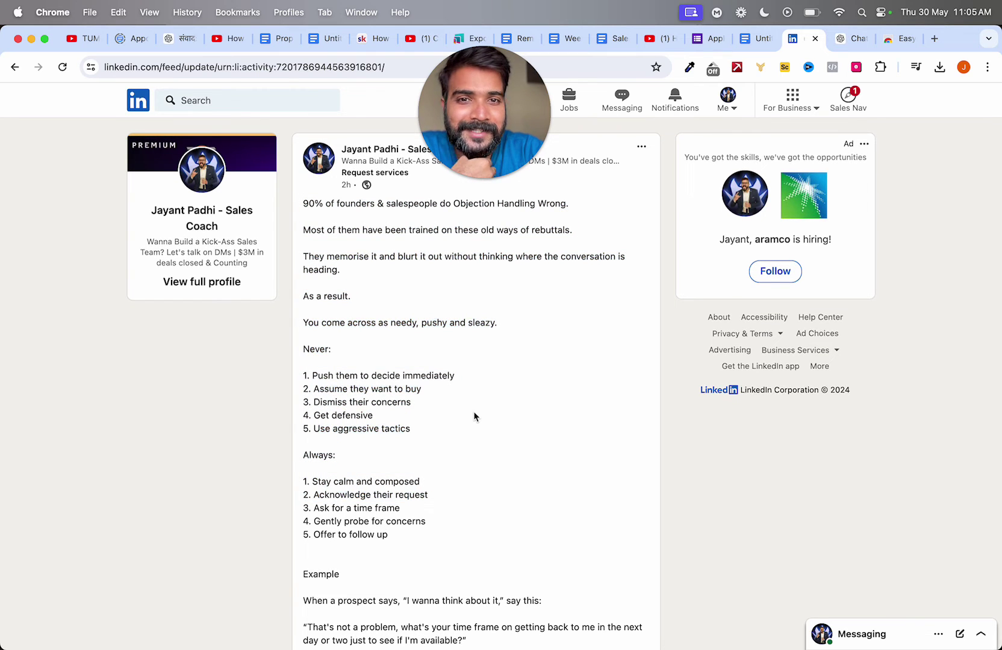
Step: Scroll through the post's 530 impressions and comments, then return to the home feed via the author's profile
{"action": "scroll", "coordinate": [473, 416], "scroll_direction": "down", "scroll_amount": 3}
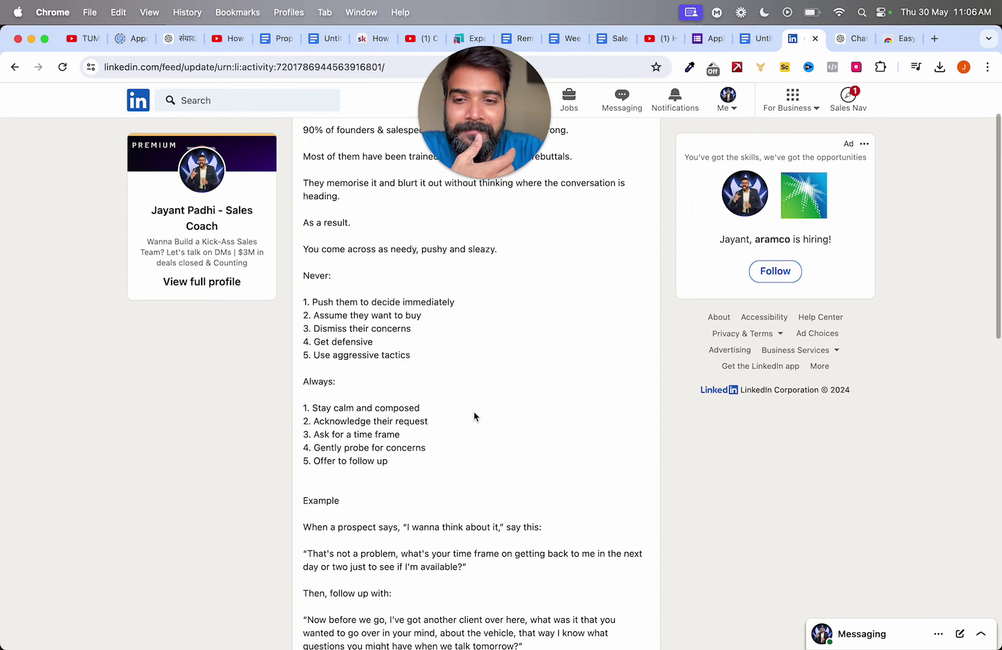
{"action": "scroll", "coordinate": [473, 413], "scroll_direction": "down", "scroll_amount": 3}
{"action": "scroll", "coordinate": [473, 413], "scroll_direction": "down", "scroll_amount": 3}
{"action": "left_click_drag", "start_coordinate": [303, 215], "coordinate": [602, 430]}
{"action": "scroll", "coordinate": [602, 430], "scroll_direction": "down", "scroll_amount": 1}
{"action": "scroll", "coordinate": [601, 432], "scroll_direction": "up", "scroll_amount": 10}
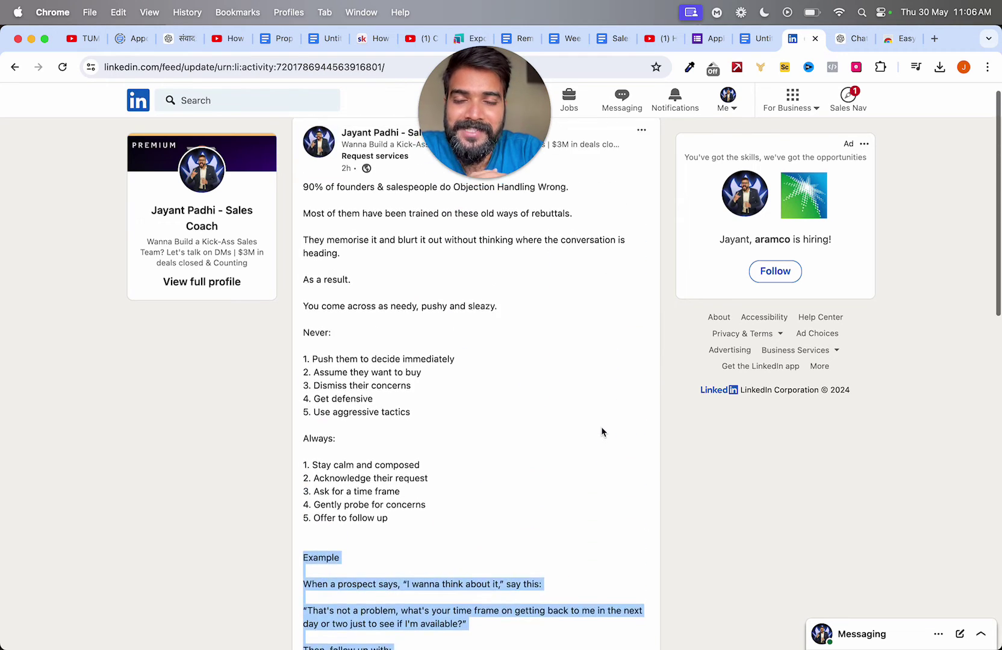
{"action": "scroll", "coordinate": [601, 433], "scroll_direction": "down", "scroll_amount": 8}
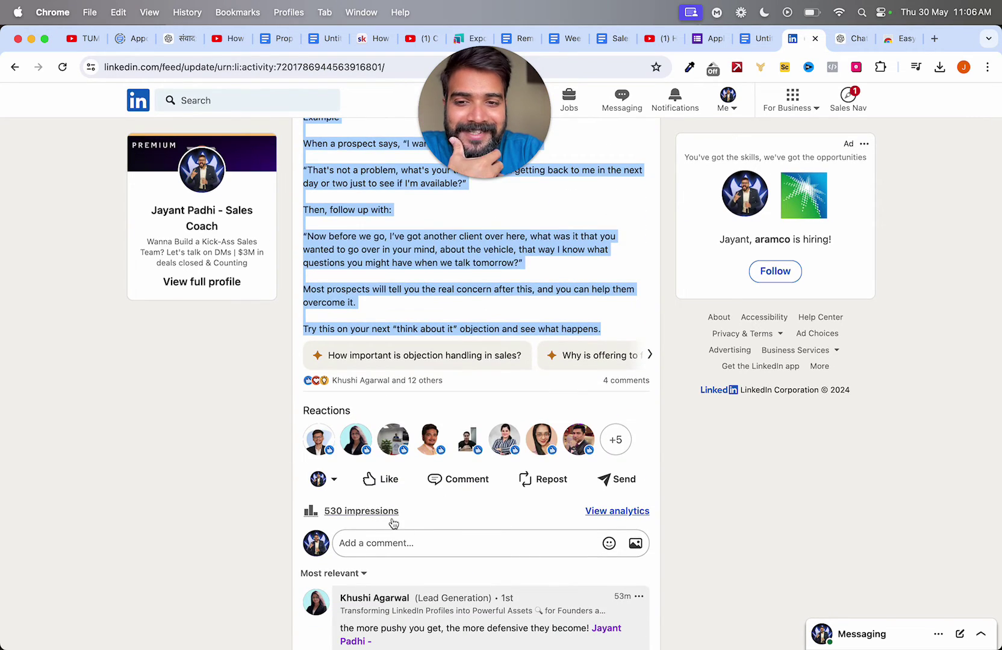
{"action": "scroll", "coordinate": [394, 521], "scroll_direction": "down", "scroll_amount": 6}
{"action": "scroll", "coordinate": [392, 518], "scroll_direction": "down", "scroll_amount": 2}
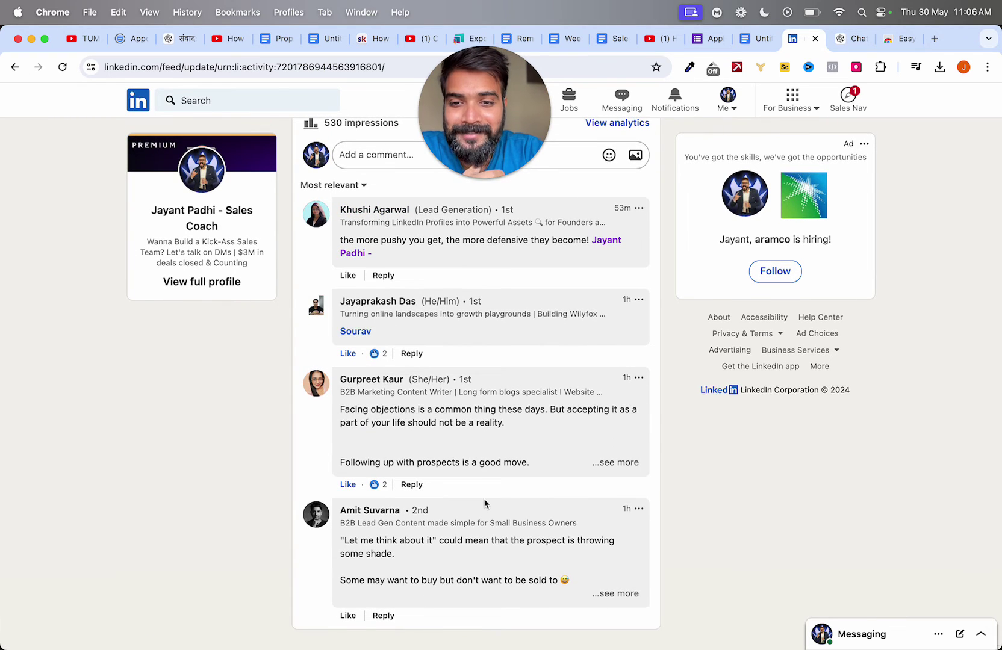
{"action": "scroll", "coordinate": [484, 505], "scroll_direction": "up", "scroll_amount": 15}
{"action": "scroll", "coordinate": [485, 503], "scroll_direction": "down", "scroll_amount": 1}
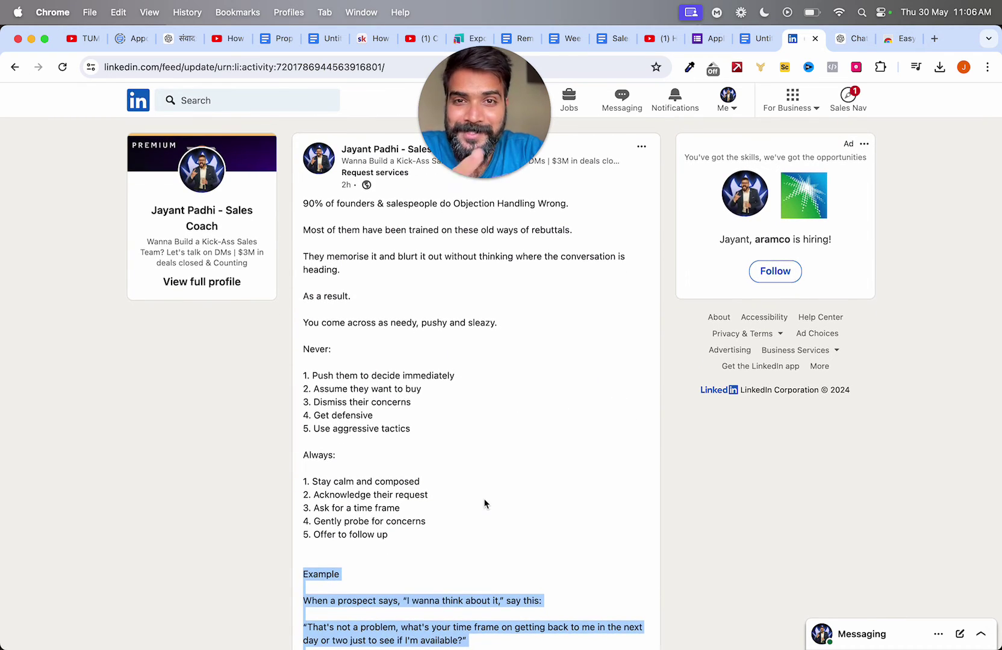
{"action": "left_click", "coordinate": [369, 149]}
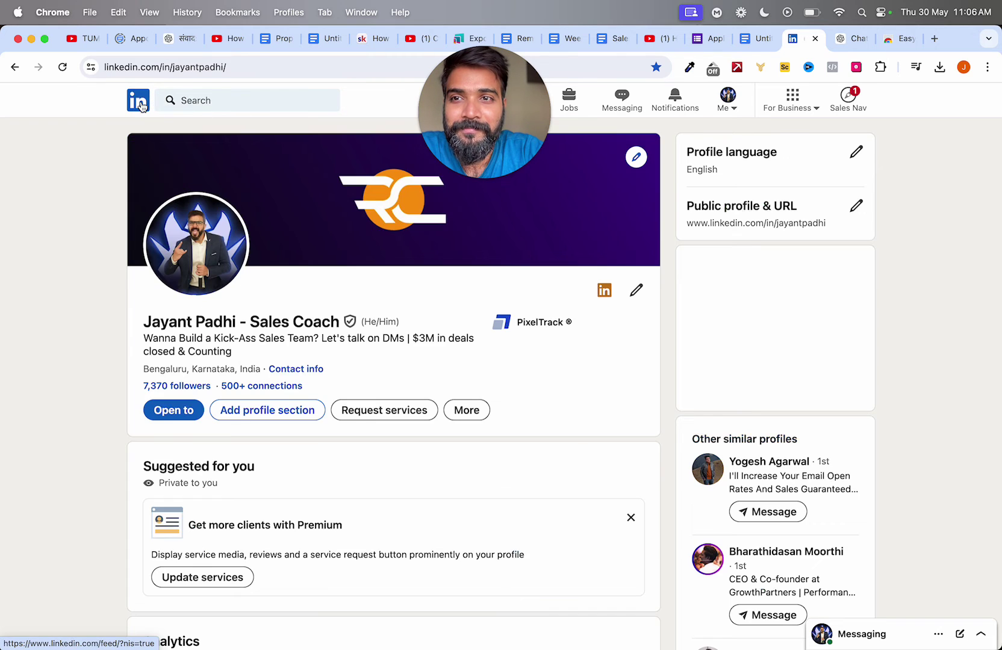
{"action": "left_click", "coordinate": [146, 104]}
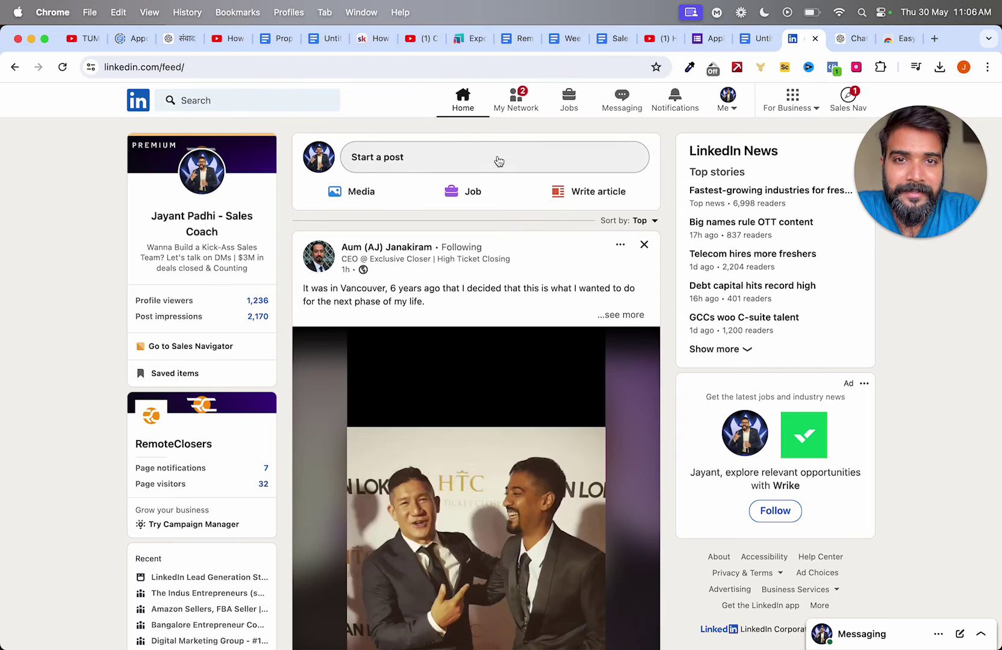
Step: Open LinkedIn's list of all scheduled posts from the post composer
{"action": "left_click", "coordinate": [498, 158]}
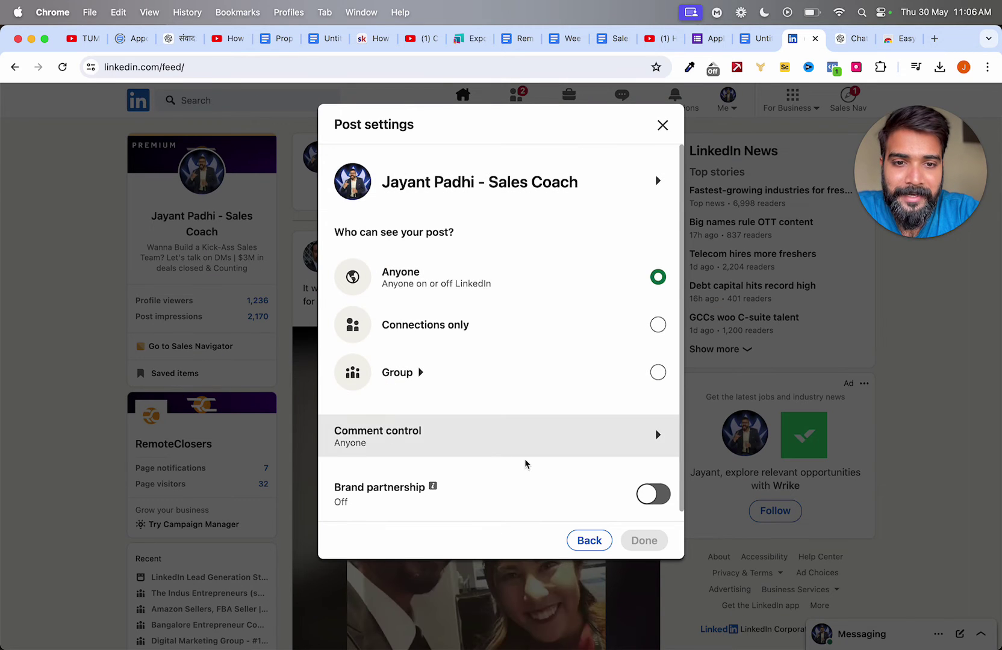
{"action": "left_click", "coordinate": [663, 125]}
{"action": "left_click", "coordinate": [462, 151]}
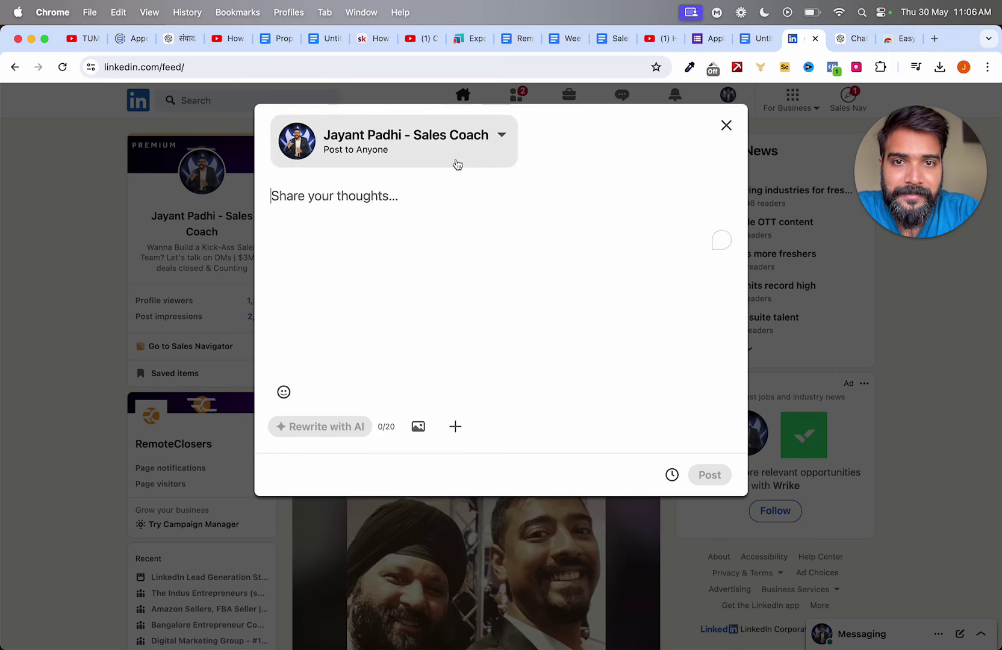
{"action": "left_click", "coordinate": [672, 474]}
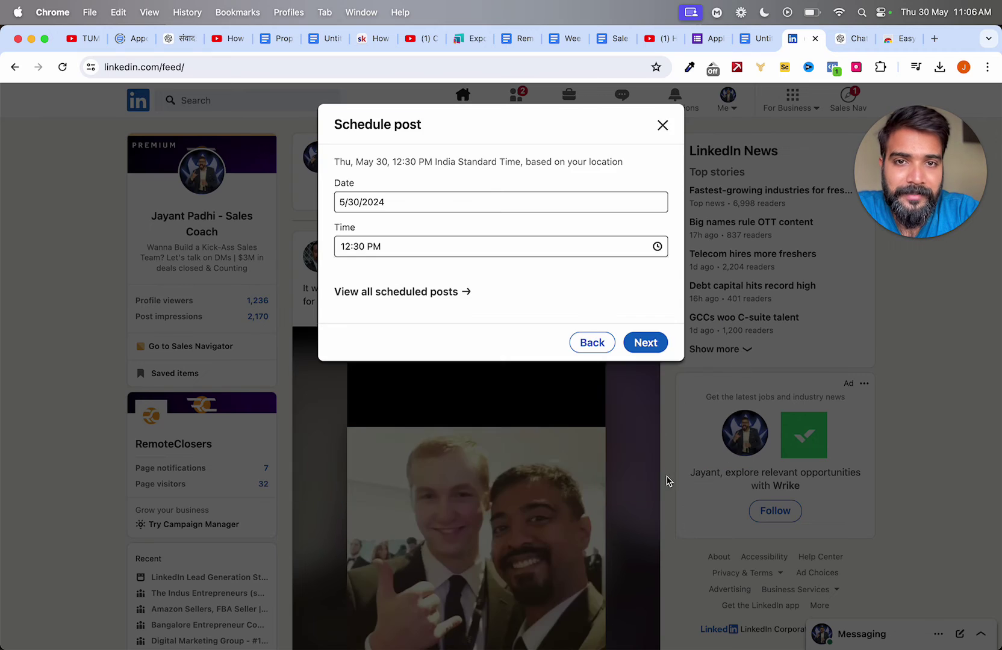
{"action": "left_click", "coordinate": [451, 293]}
Step: Look through the first two scheduled posts
{"action": "left_click", "coordinate": [427, 194]}
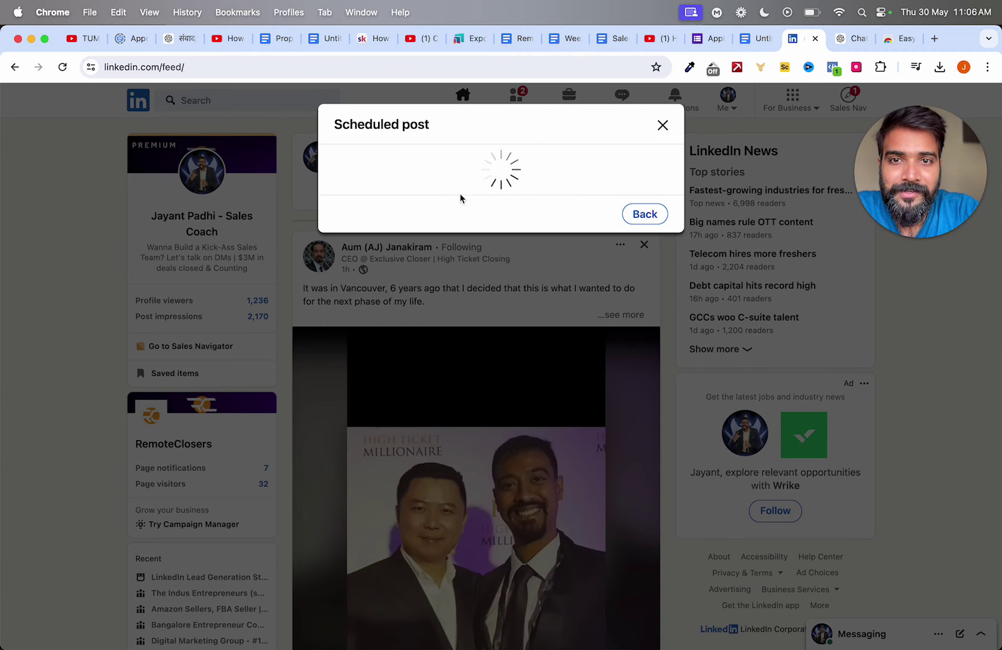
{"action": "scroll", "coordinate": [450, 262], "scroll_direction": "down", "scroll_amount": 10}
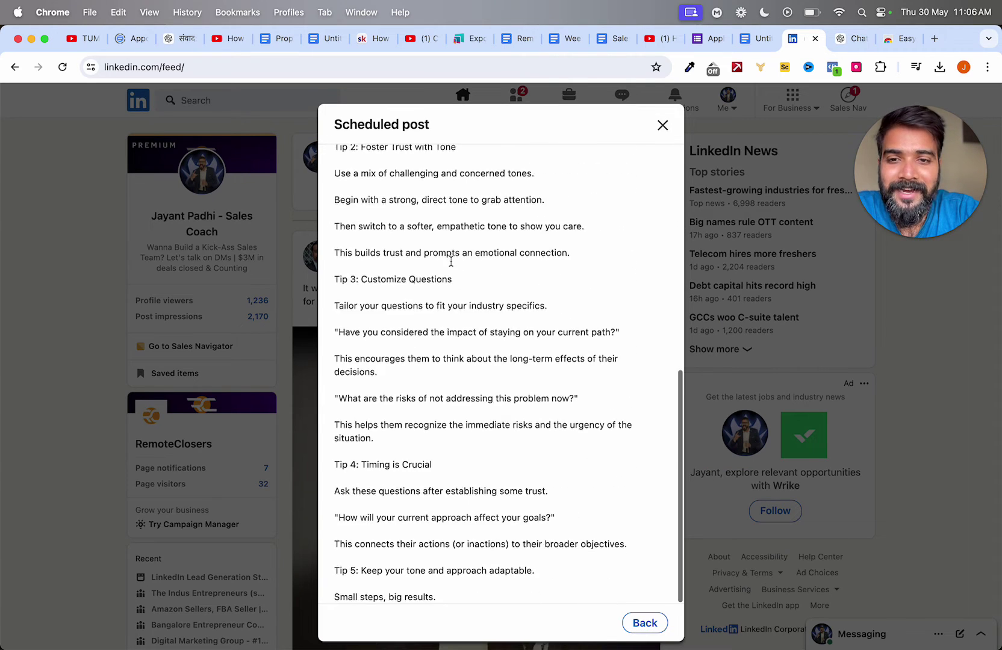
{"action": "left_click", "coordinate": [645, 623]}
{"action": "left_click", "coordinate": [629, 313]}
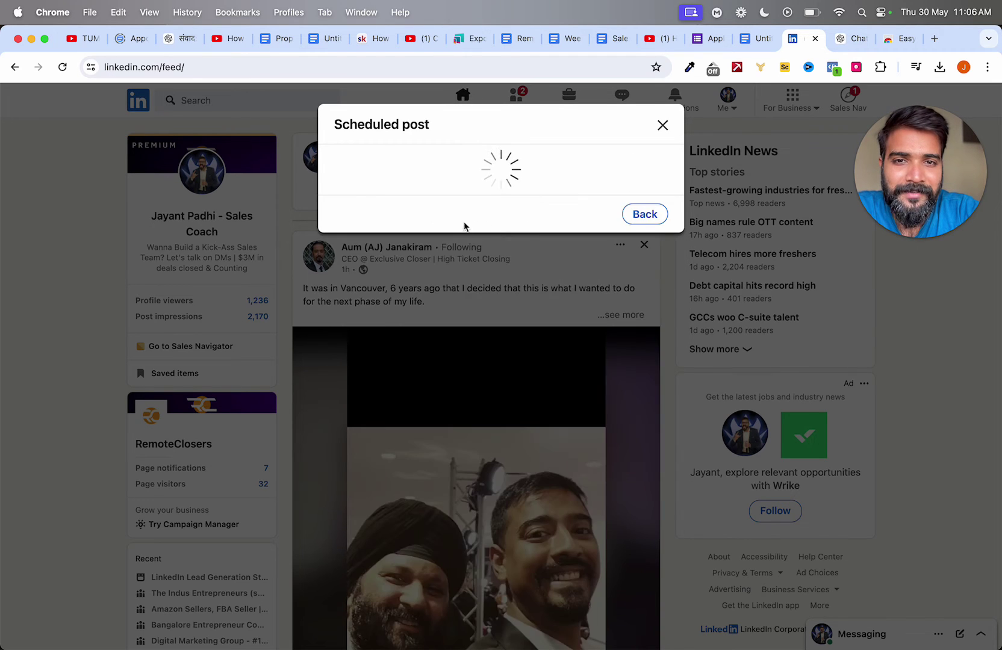
{"action": "scroll", "coordinate": [586, 411], "scroll_direction": "down", "scroll_amount": 8}
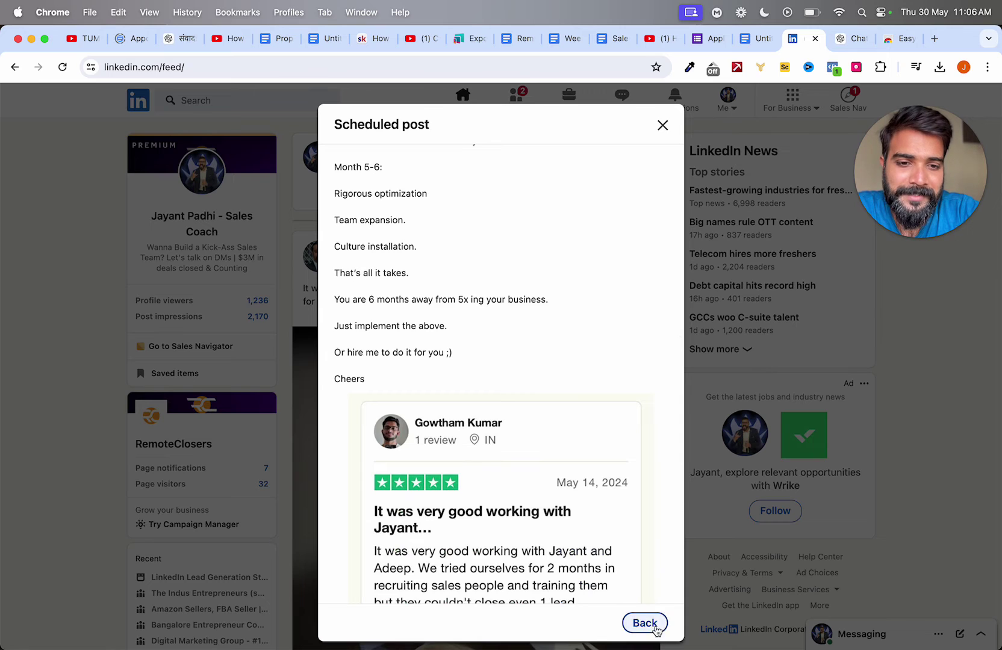
{"action": "left_click", "coordinate": [647, 625]}
Step: Open the third scheduled post, the six sales metrics post for Tue, Jun 4 at 9:00 AM
{"action": "left_click", "coordinate": [583, 408]}
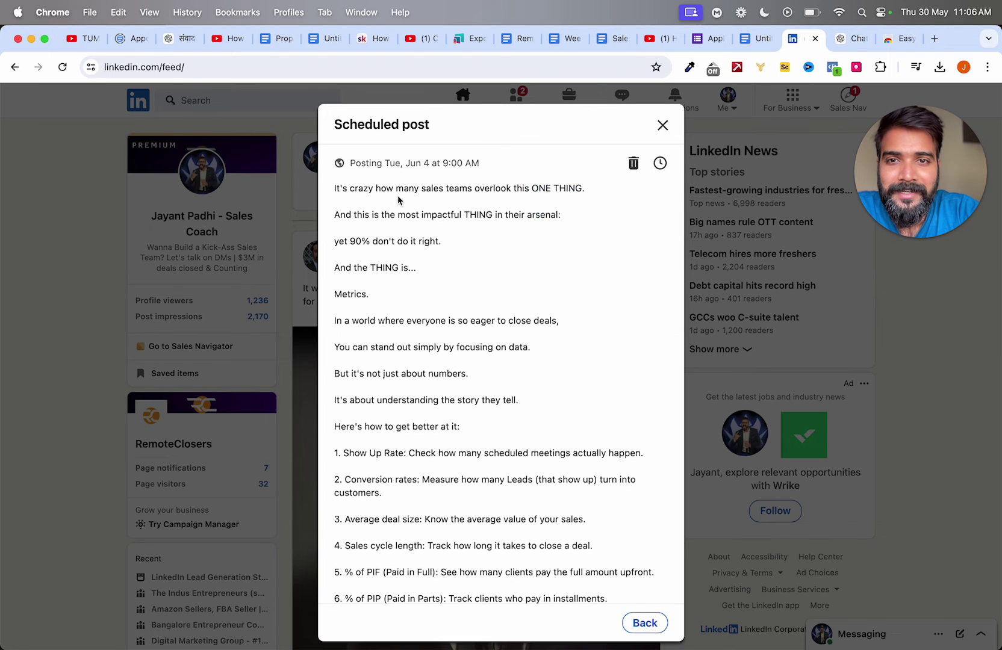
{"action": "scroll", "coordinate": [473, 250], "scroll_direction": "down", "scroll_amount": 3}
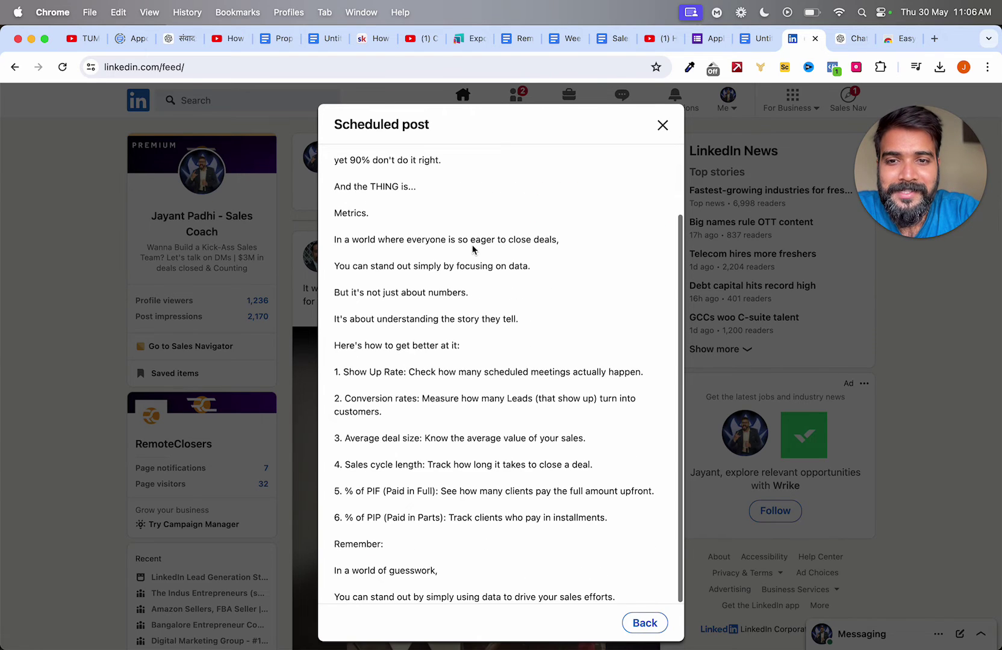
{"action": "left_click_drag", "start_coordinate": [333, 347], "coordinate": [589, 529]}
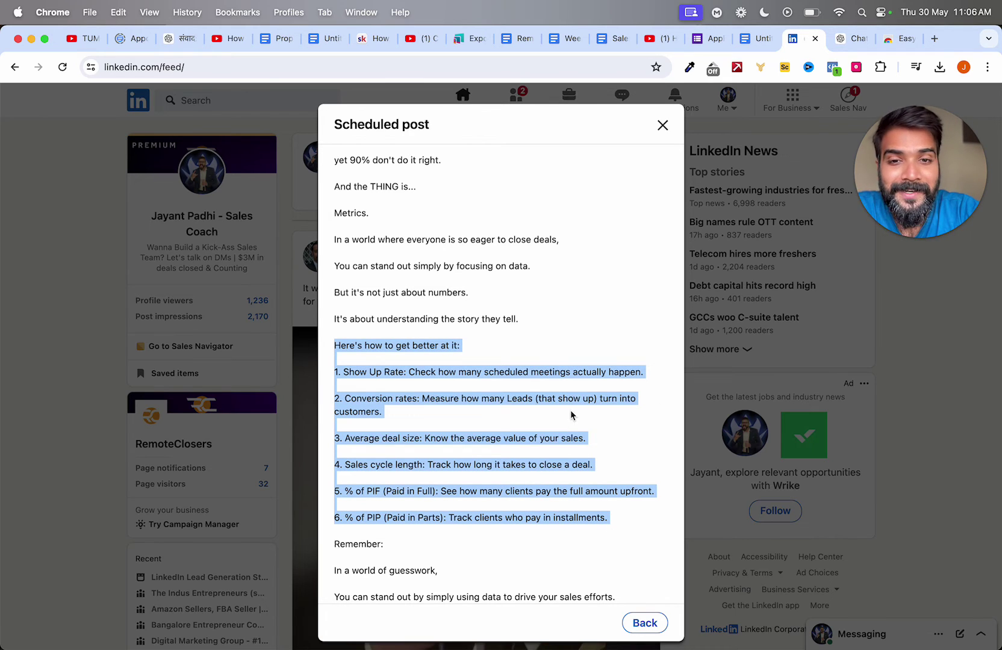
{"action": "left_click", "coordinate": [454, 427]}
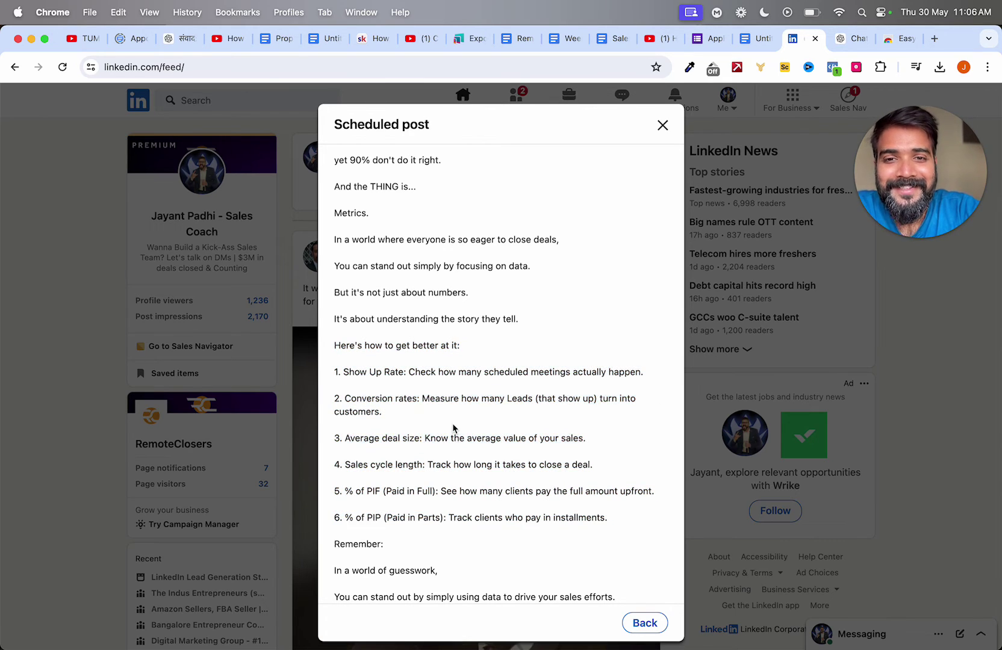
{"action": "scroll", "coordinate": [453, 424], "scroll_direction": "up", "scroll_amount": 3}
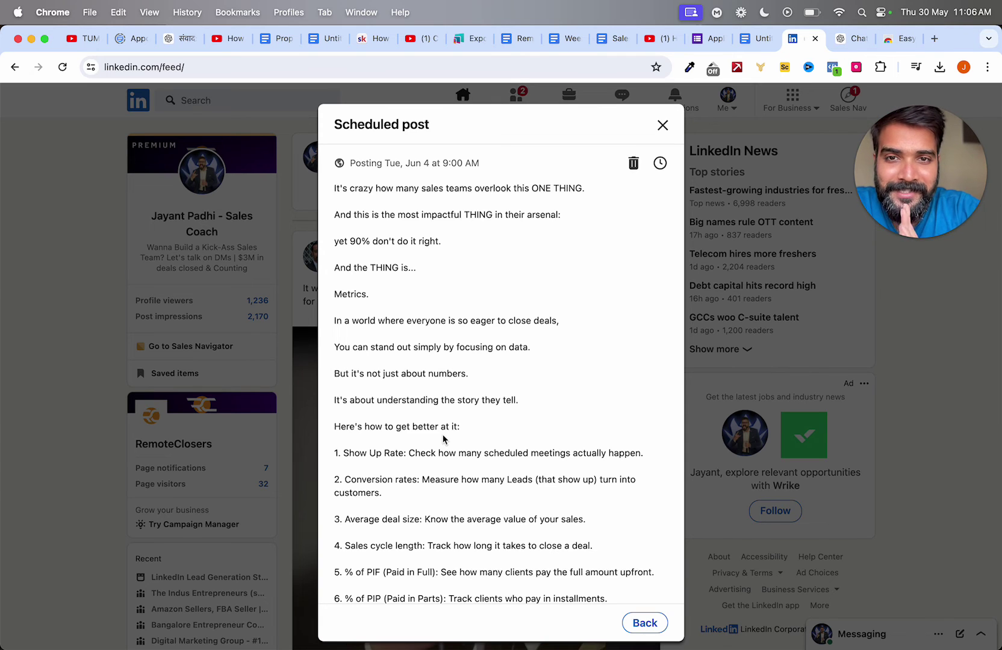
Step: Switch to the Gmail Chrome profile and check EasyGen's generation view and account settings
{"action": "left_click", "coordinate": [289, 12]}
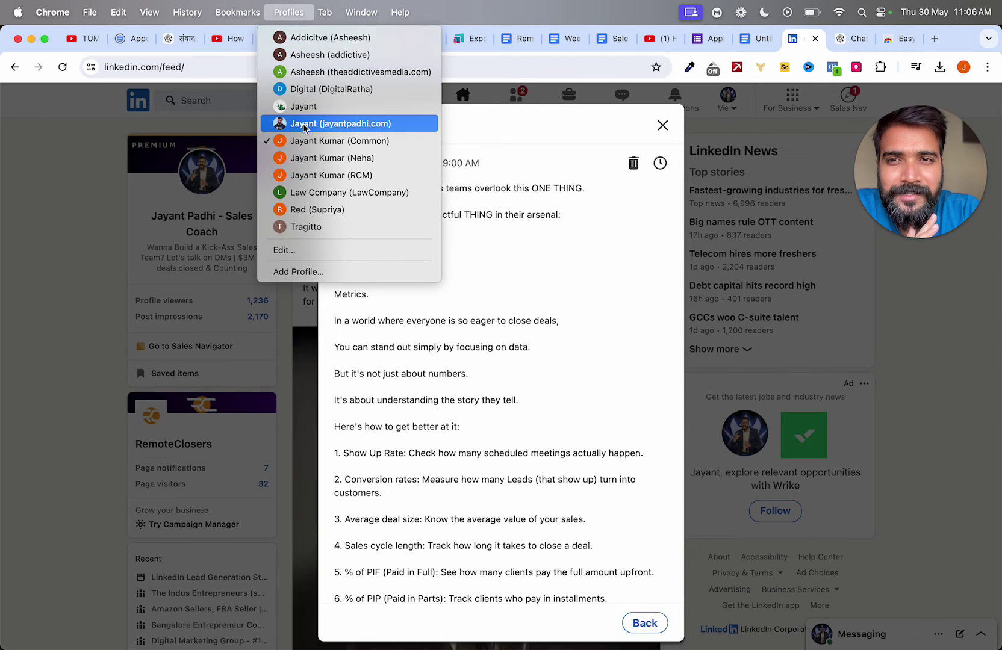
{"action": "left_click", "coordinate": [304, 106]}
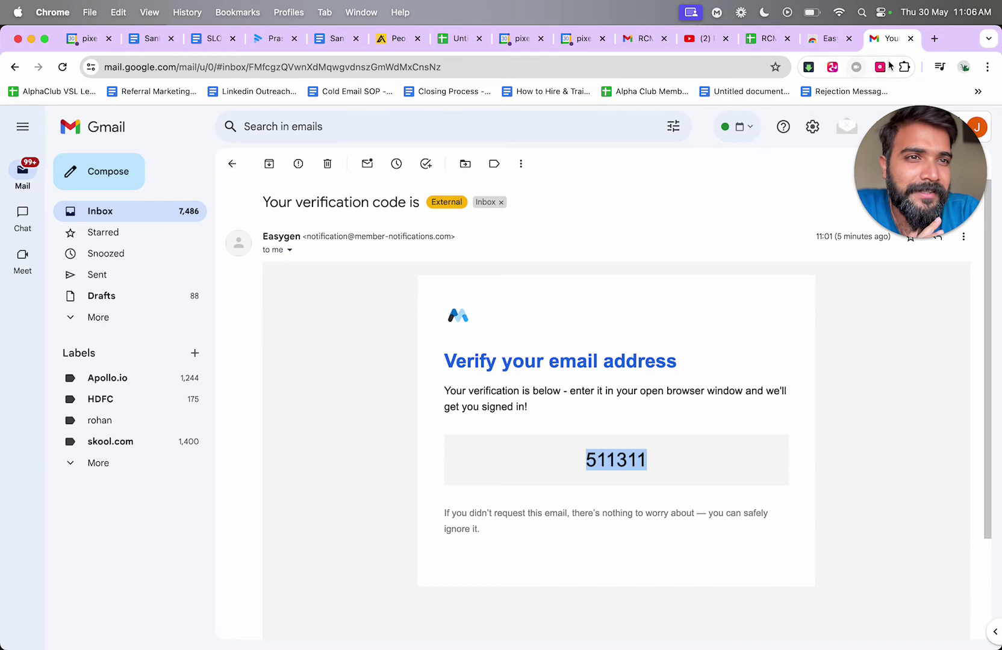
{"action": "left_click", "coordinate": [882, 67]}
{"action": "left_click", "coordinate": [660, 144]}
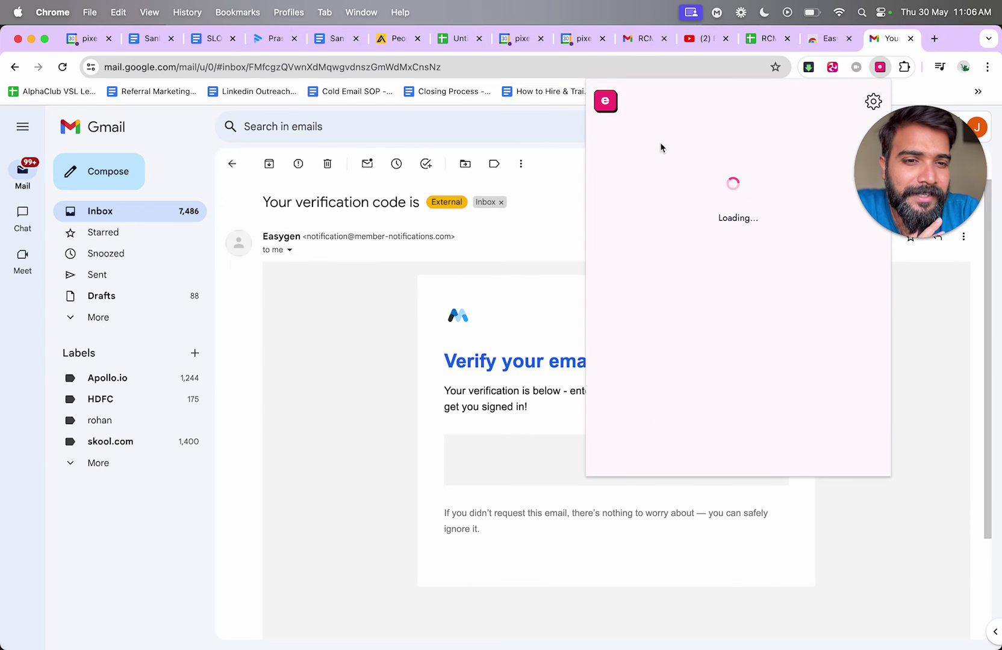
{"action": "left_click_drag", "start_coordinate": [907, 171], "coordinate": [906, 347]}
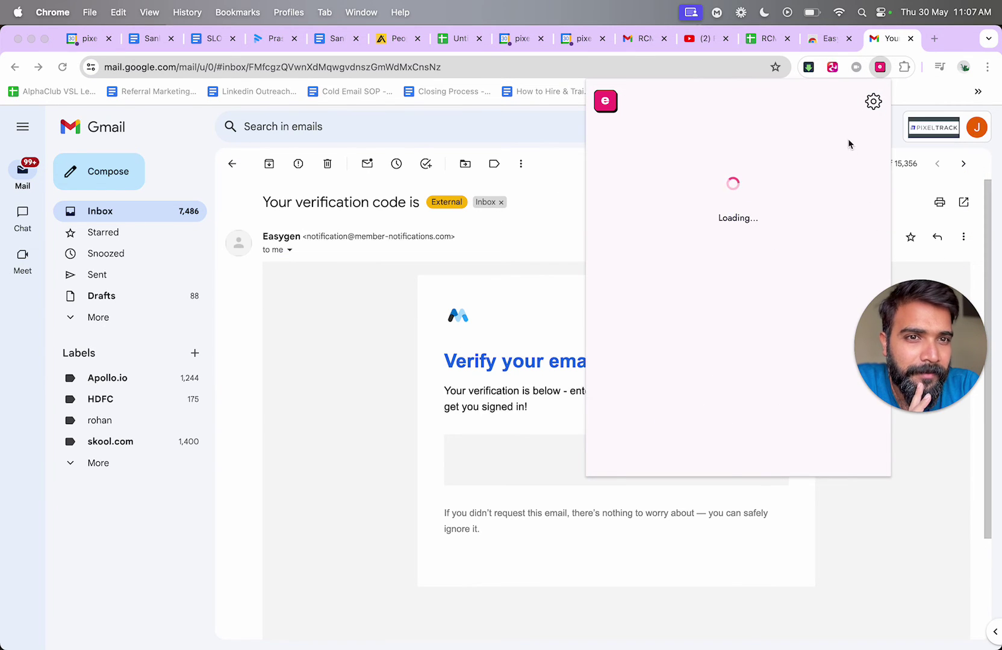
{"action": "left_click", "coordinate": [874, 103]}
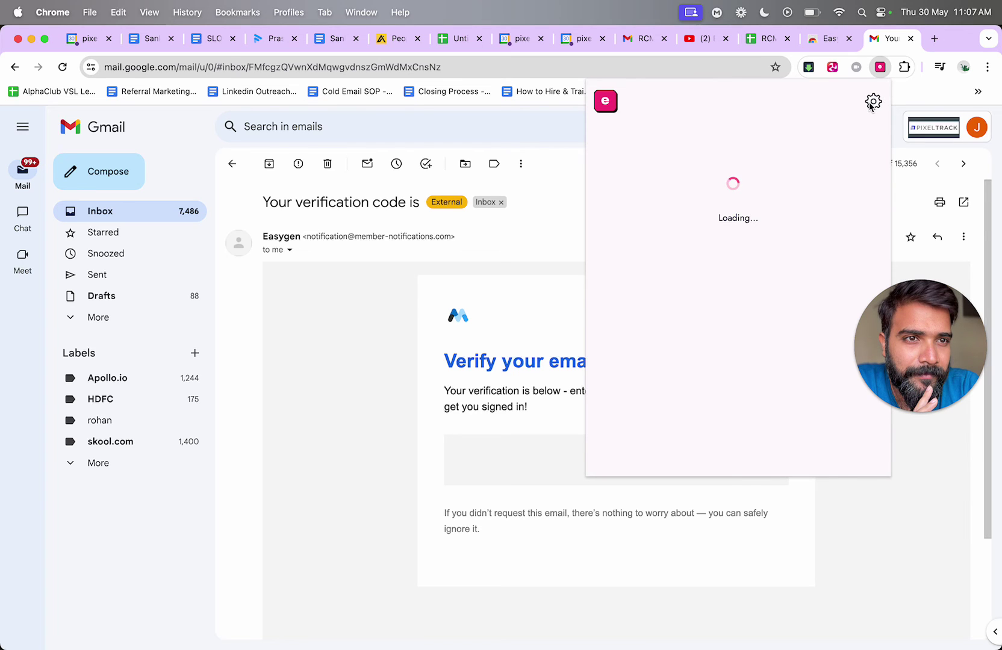
{"action": "left_click", "coordinate": [874, 103]}
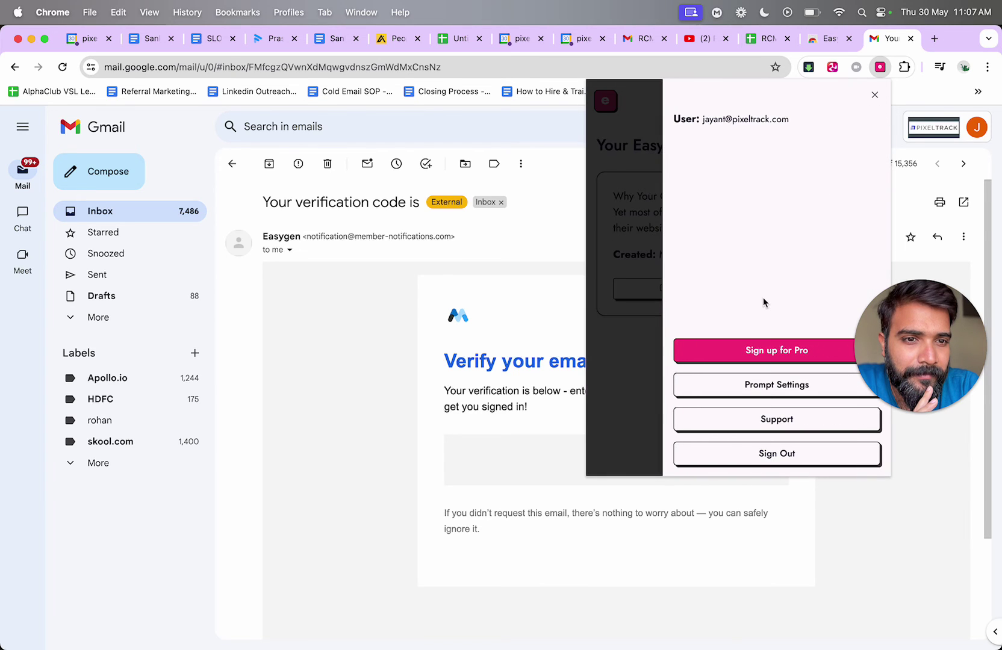
{"action": "left_click", "coordinate": [629, 325]}
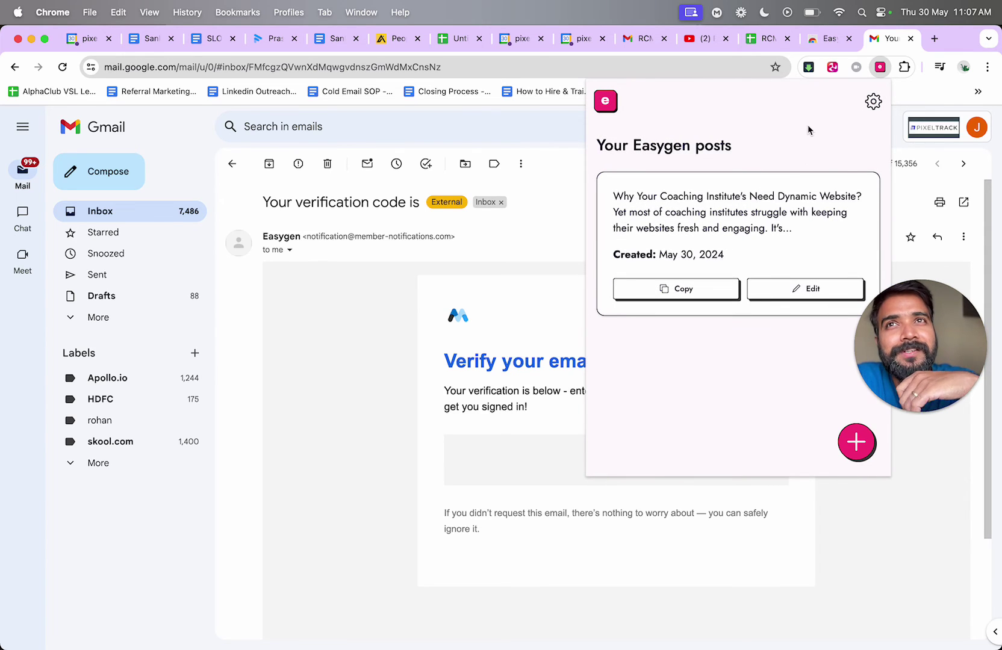
Step: Back in the LinkedIn profile, list the saved EasyGen posts, two metrics drafts from May 29, 2024
{"action": "left_click", "coordinate": [288, 12]}
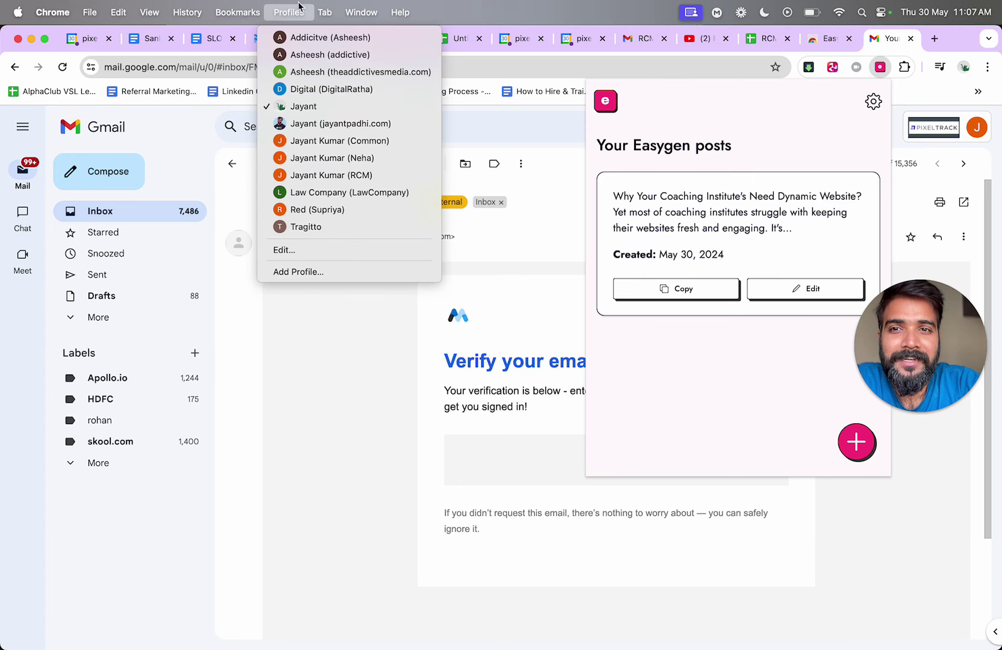
{"action": "left_click", "coordinate": [396, 140]}
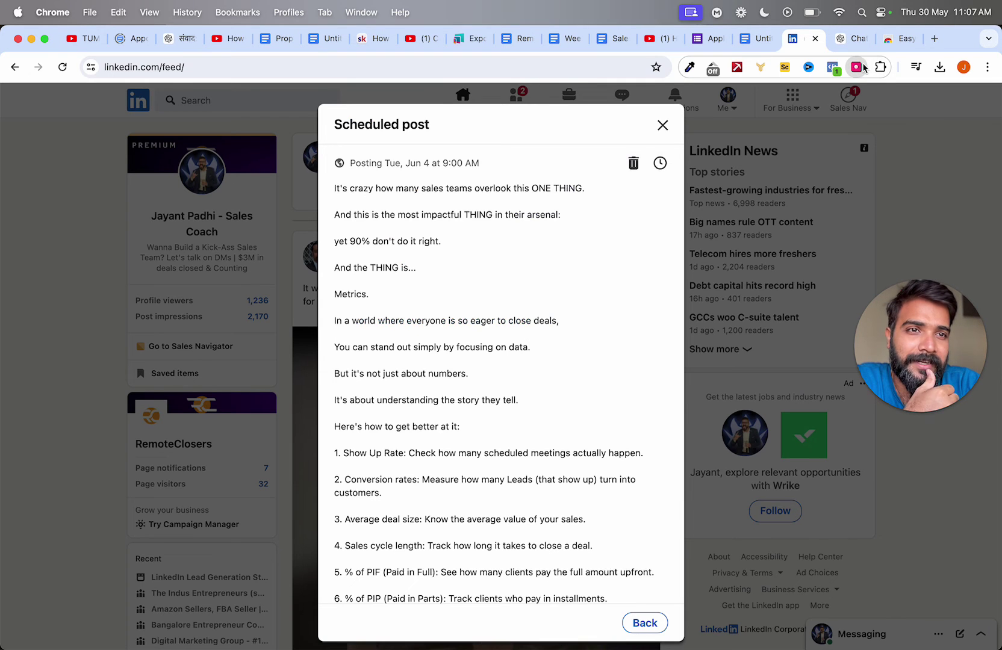
{"action": "left_click", "coordinate": [863, 68]}
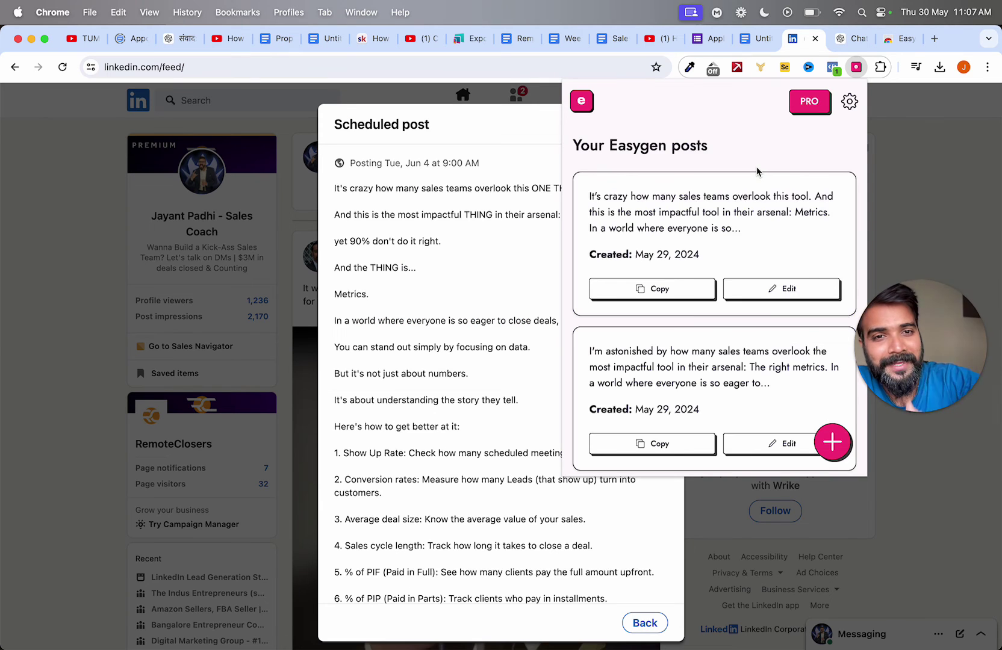
{"action": "scroll", "coordinate": [684, 402], "scroll_direction": "down", "scroll_amount": 10}
{"action": "scroll", "coordinate": [683, 402], "scroll_direction": "up", "scroll_amount": 10}
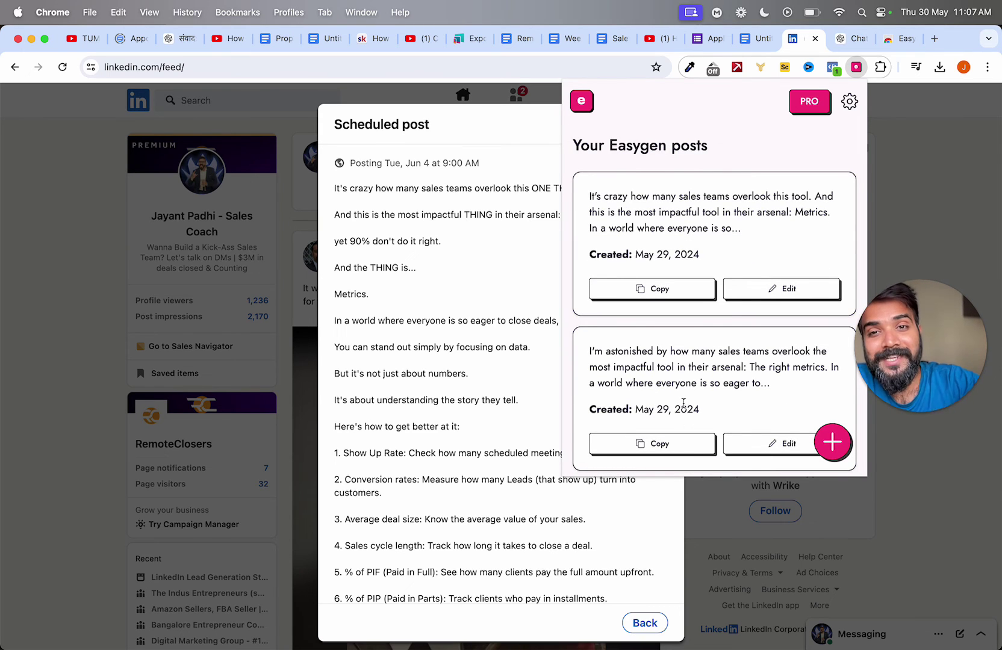
{"action": "mouse_move", "coordinate": [932, 380]}
{"action": "left_click", "coordinate": [933, 412]}
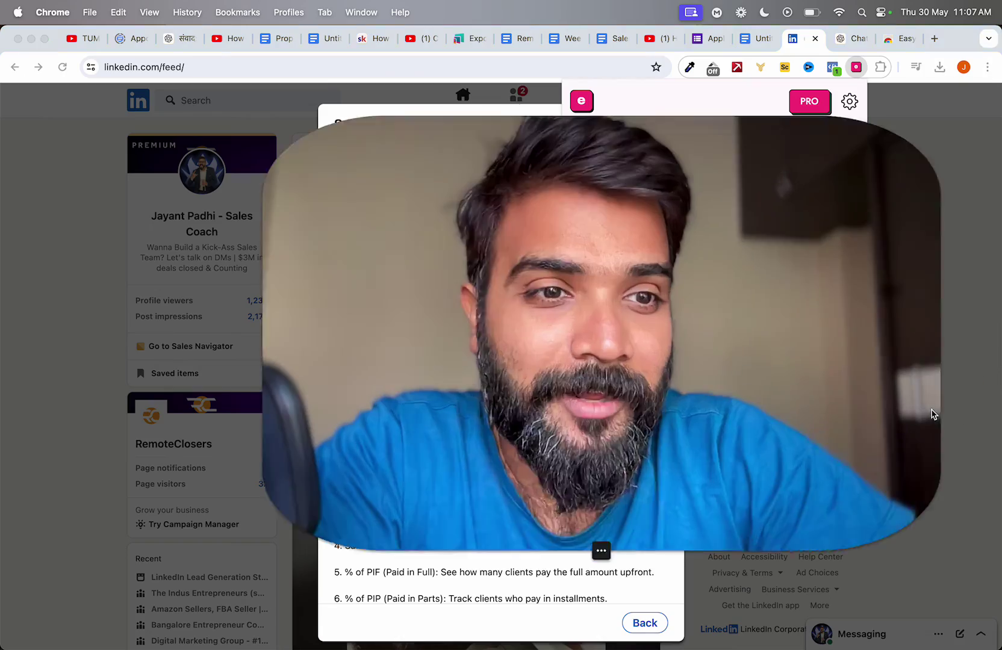